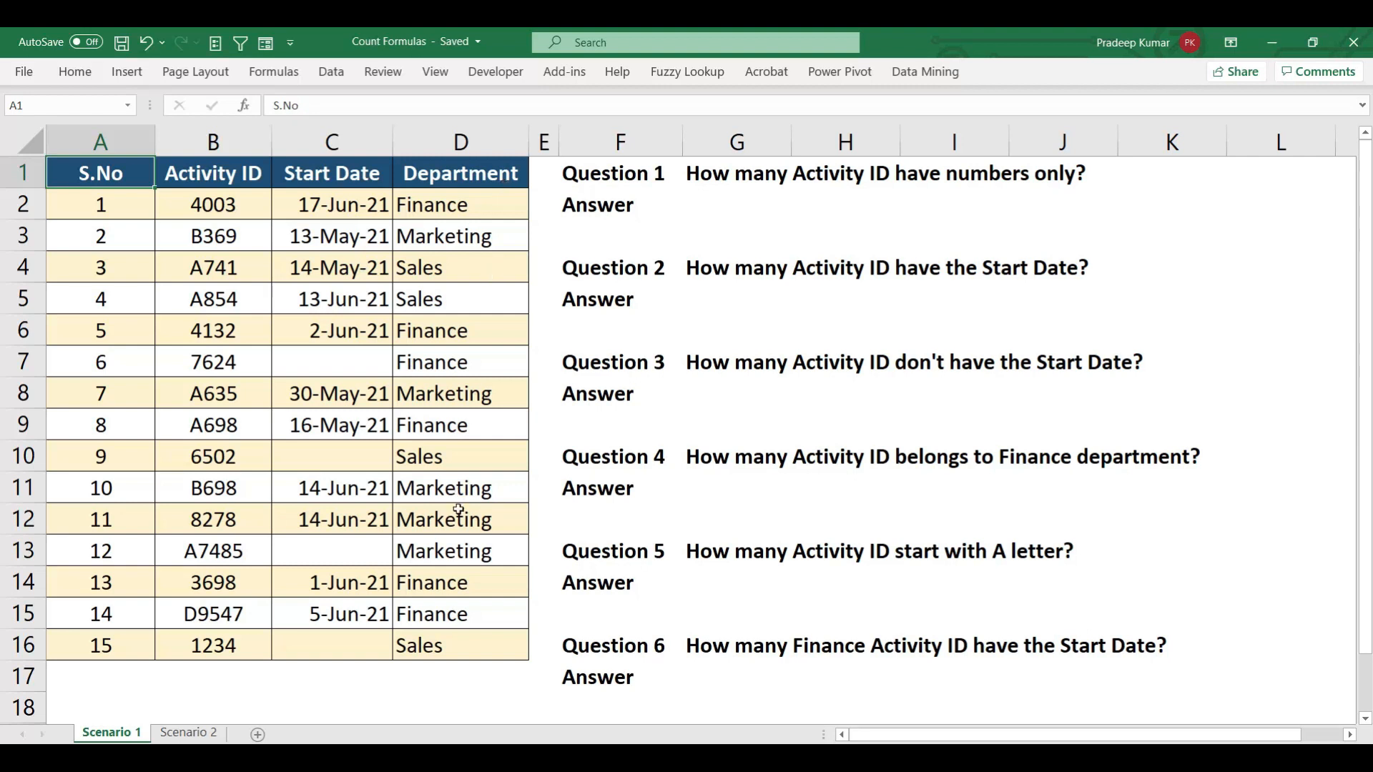
Step: Answer Question 1 in G2 by counting the numeric-only Activity IDs with =COUNT(B2:B16)
click(748, 205)
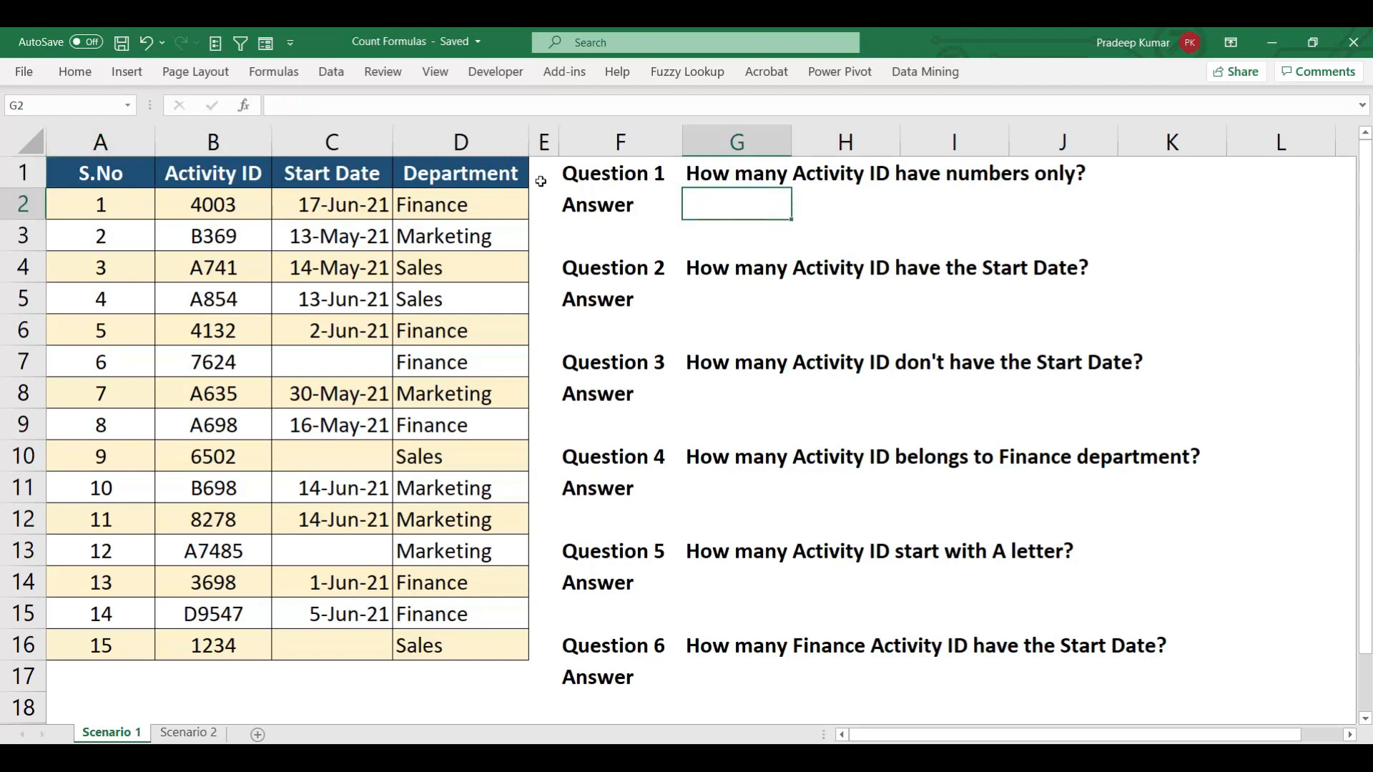
click(230, 139)
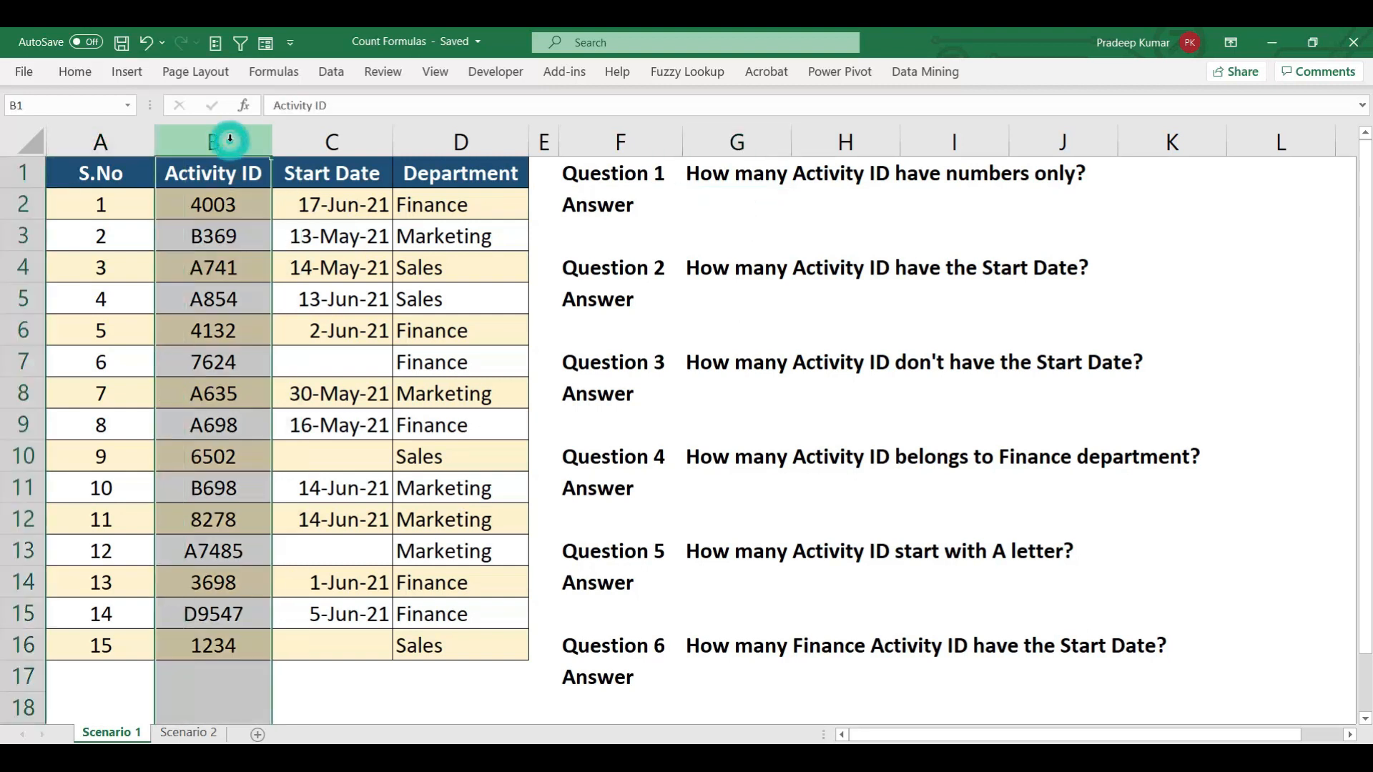
click(220, 202)
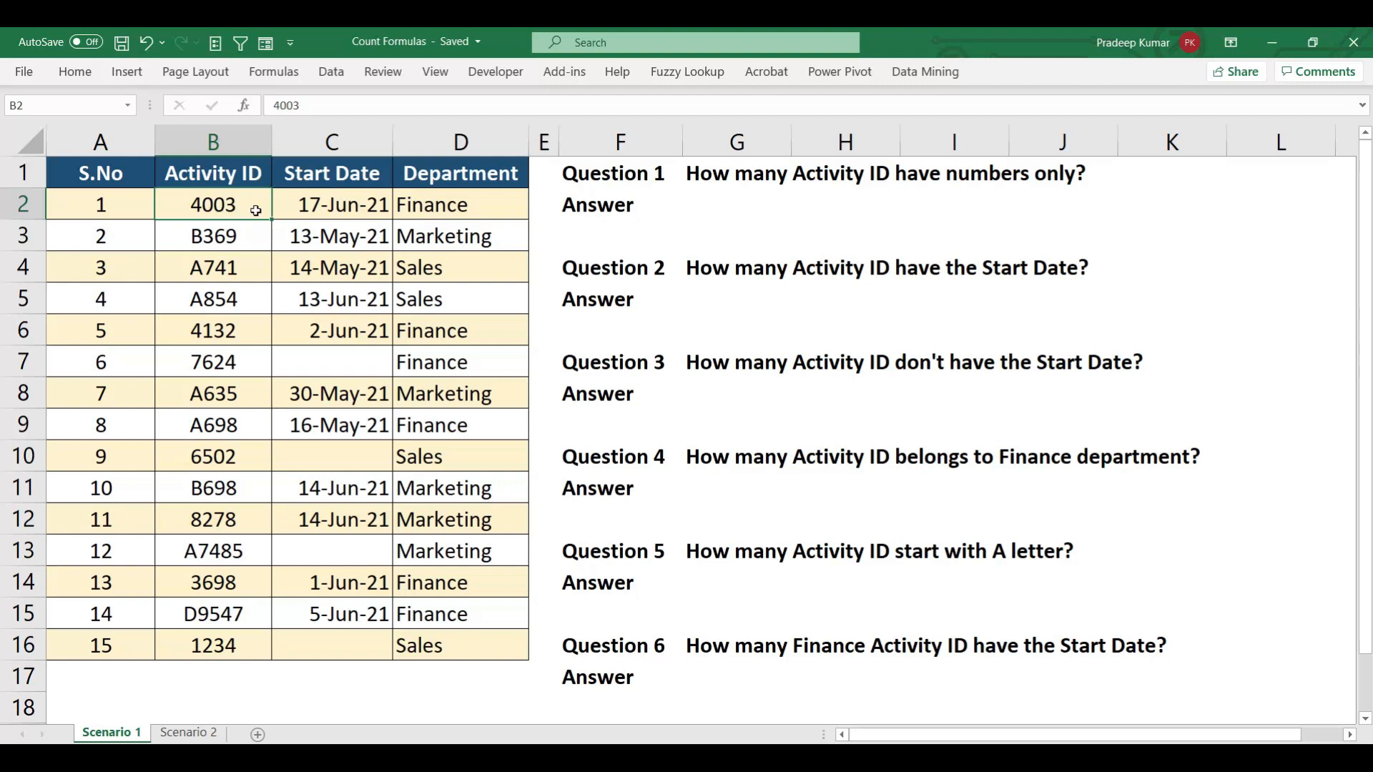
click(207, 235)
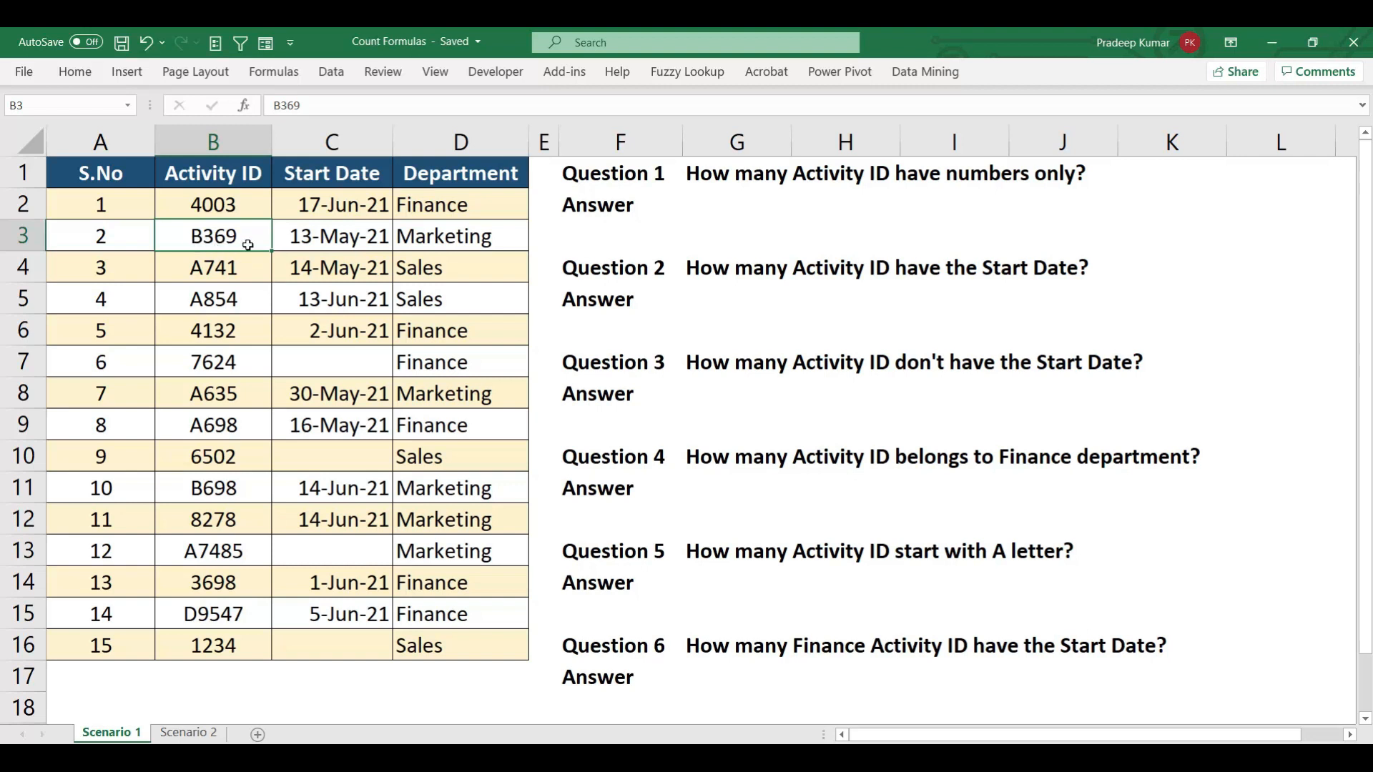
click(231, 140)
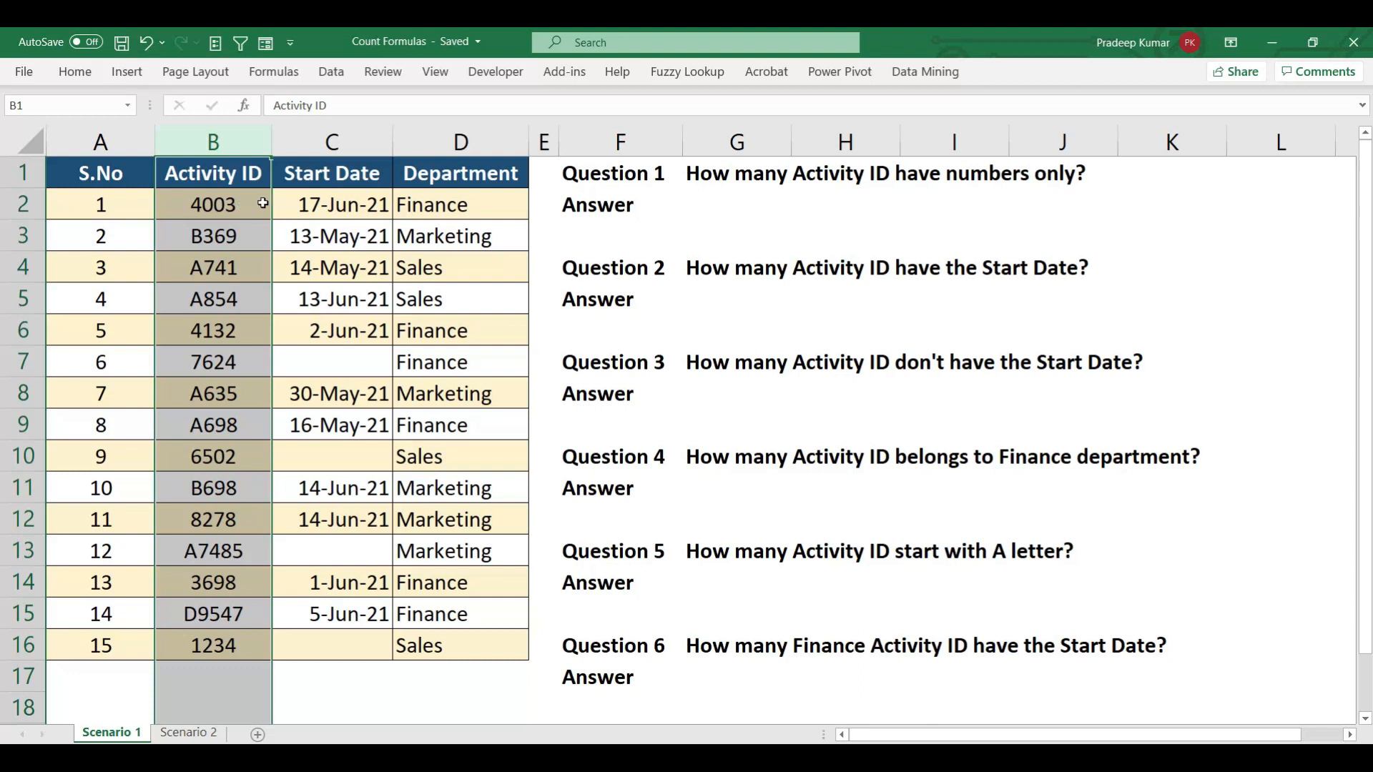
click(736, 202)
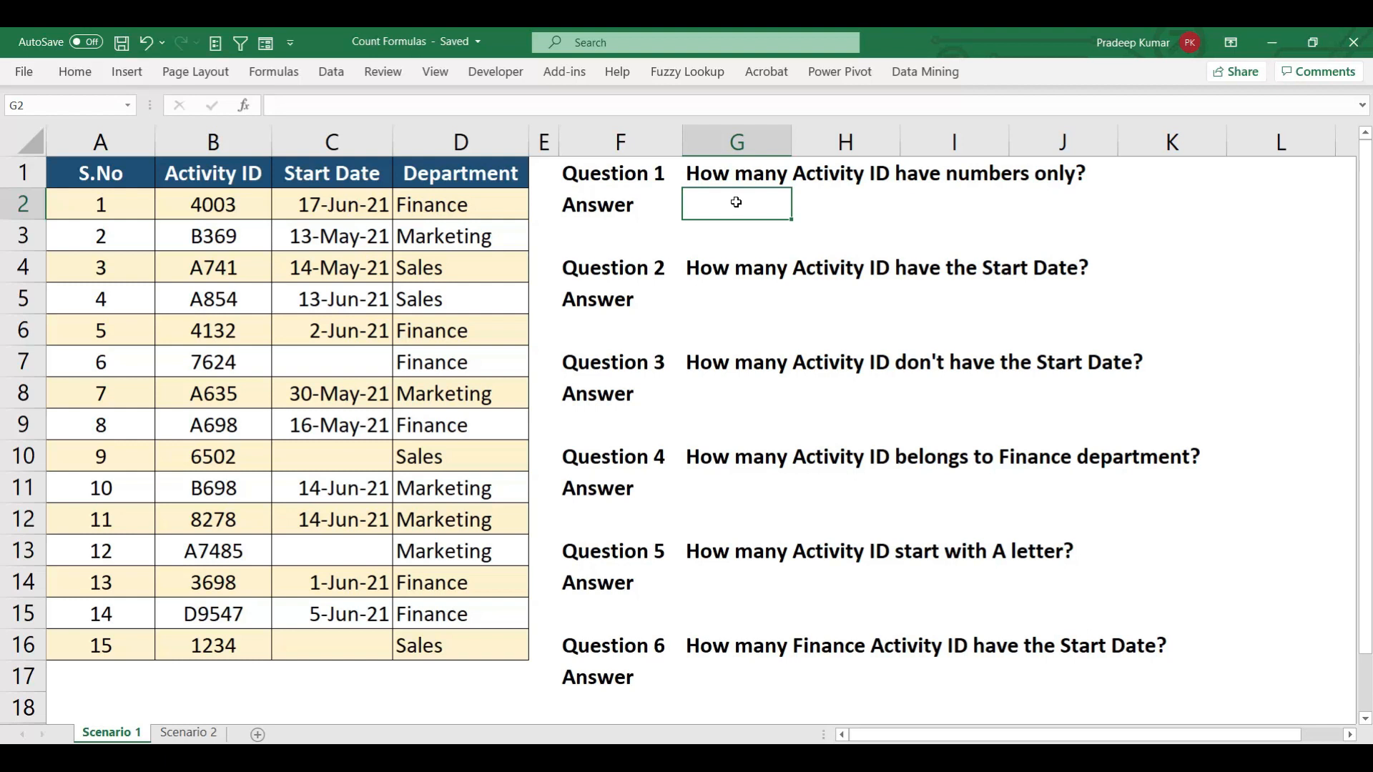
text(=count)
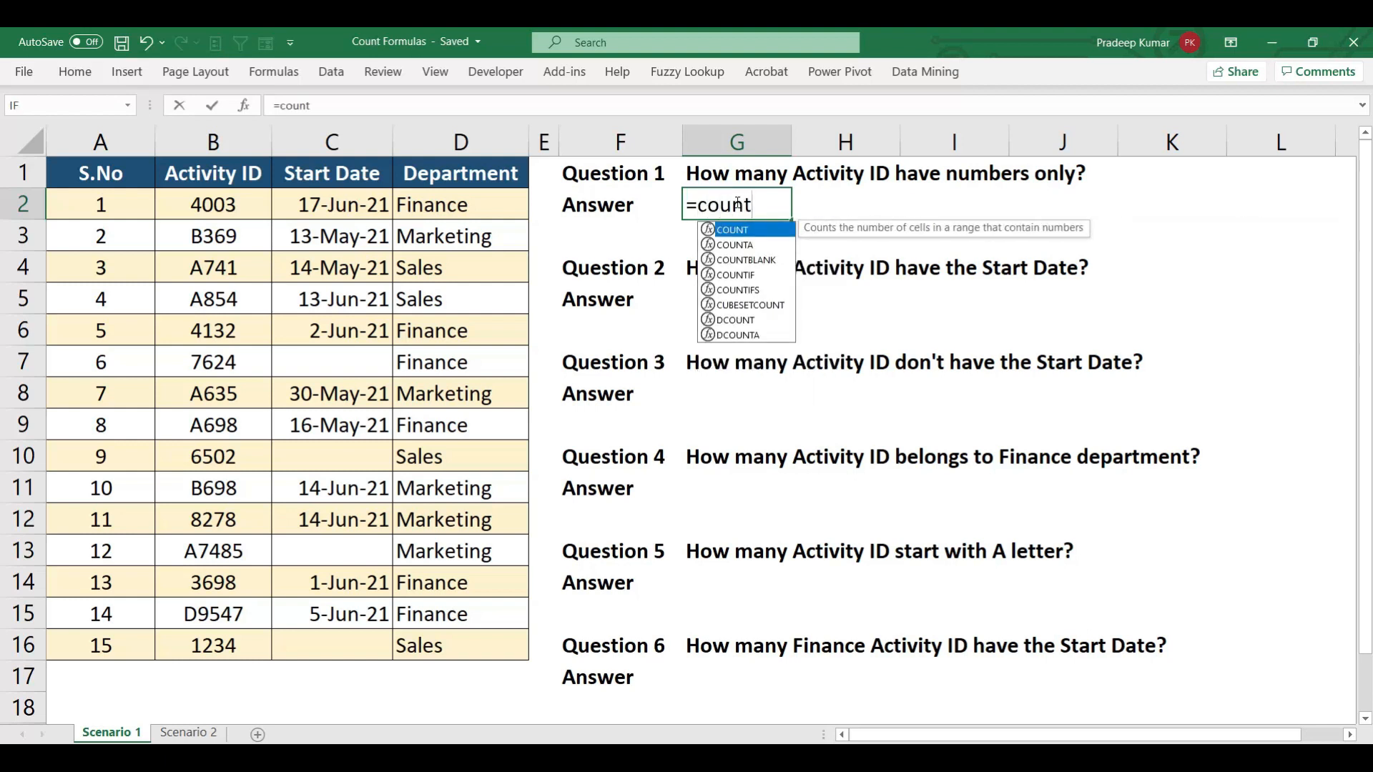
key(Tab)
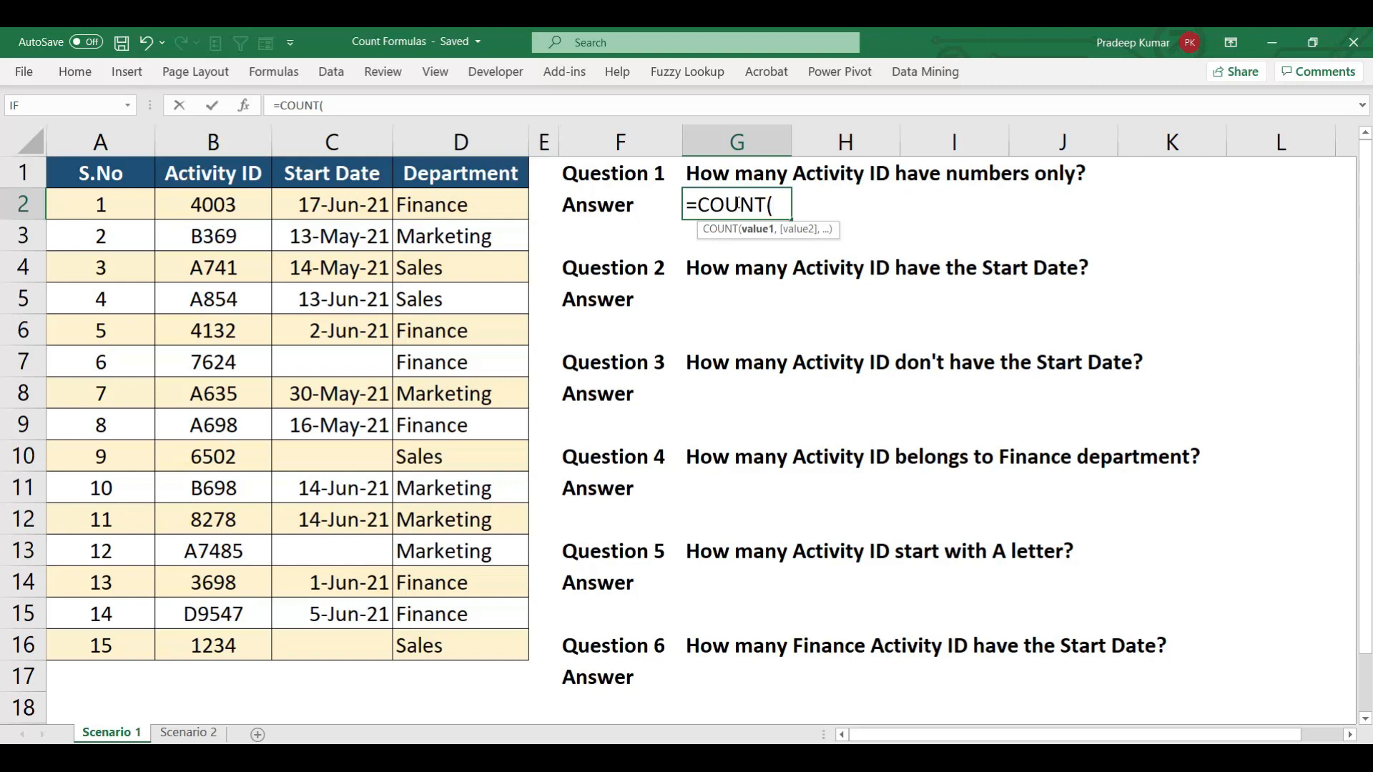
click(238, 209)
drag(238, 209, 215, 648)
text())
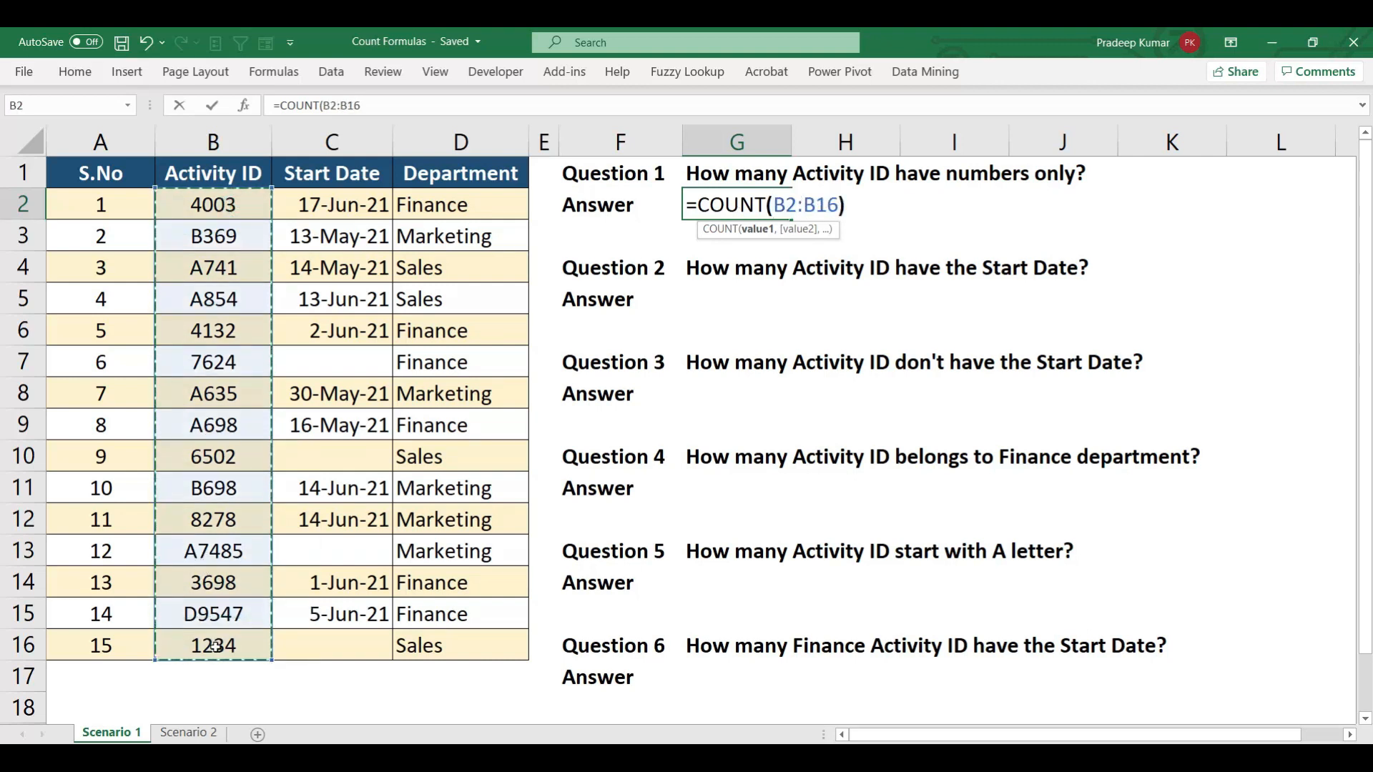
key(Return)
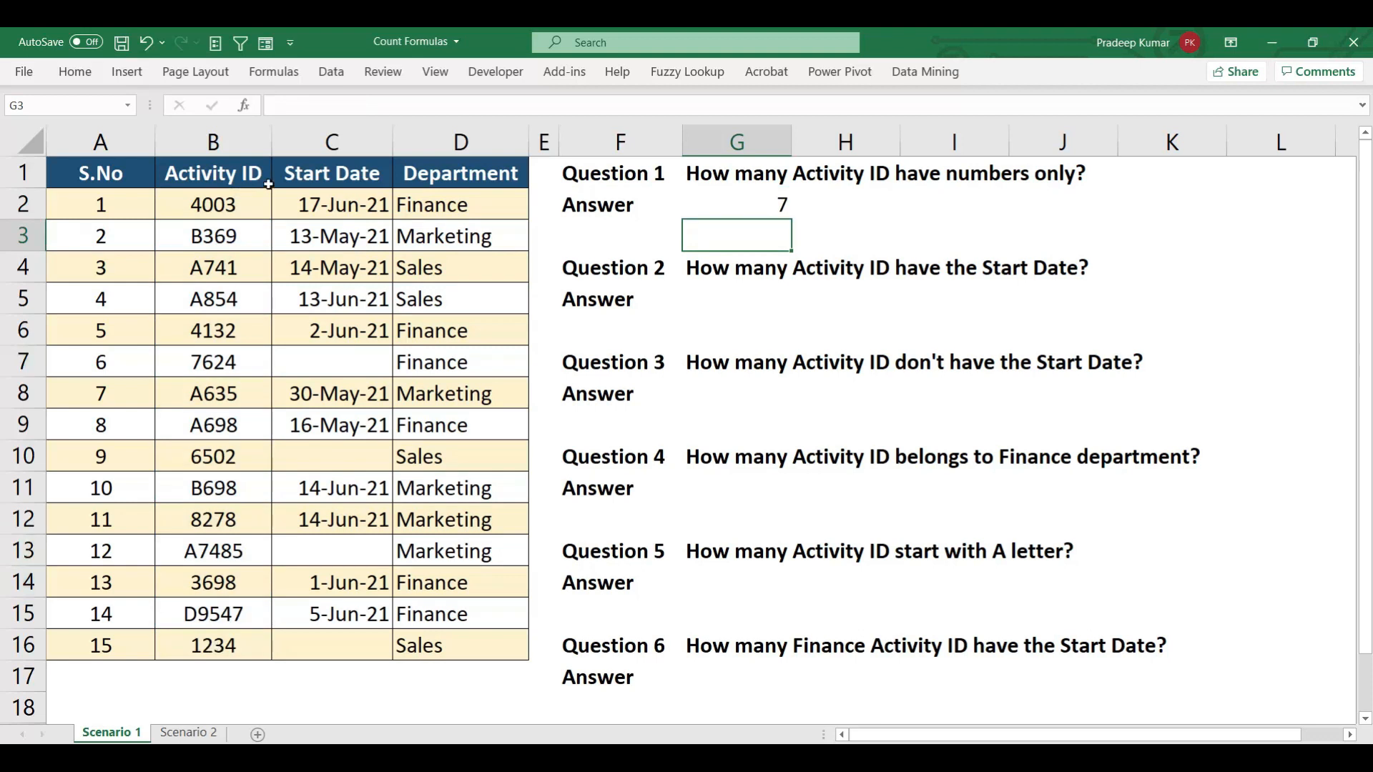
Step: Check the Question 1 answer by going through the numbers-only entries in the Activity ID column one by one
click(248, 199)
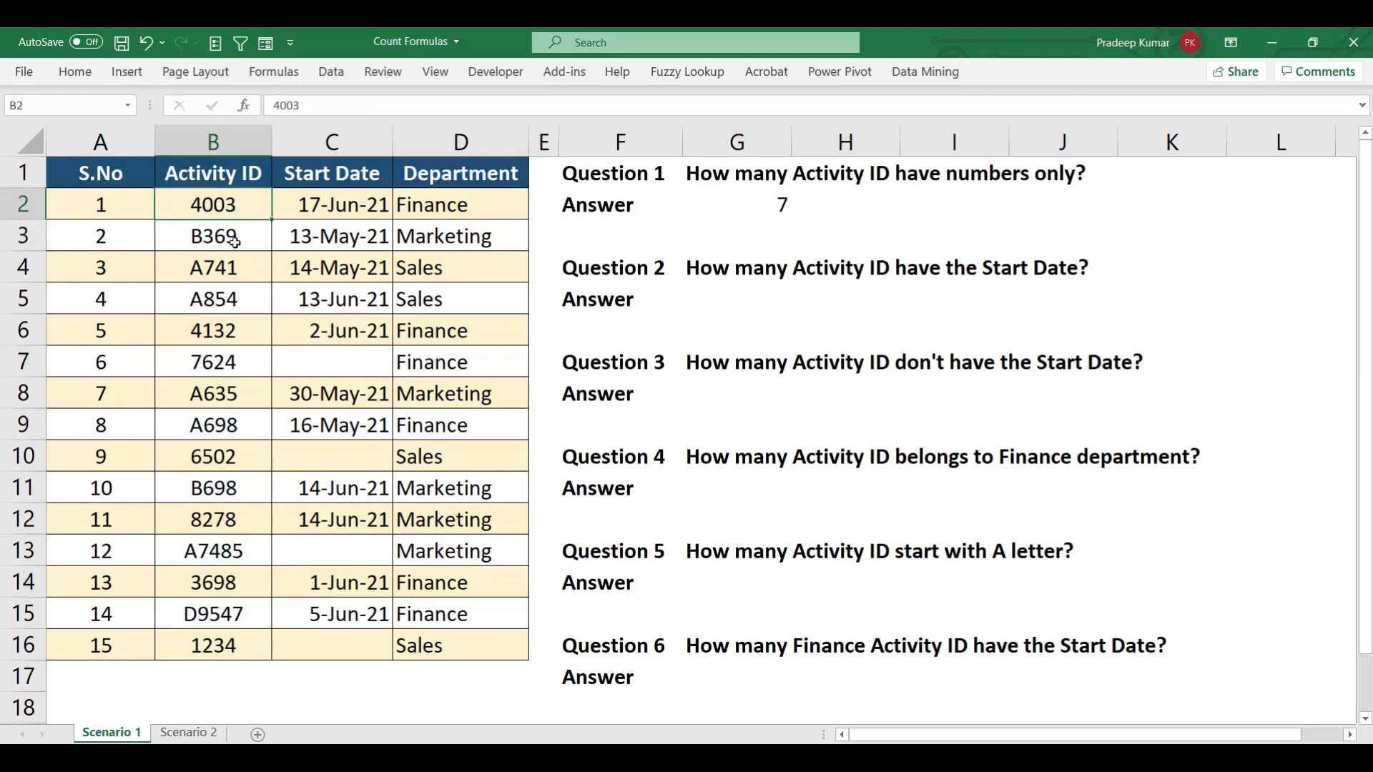
click(228, 325)
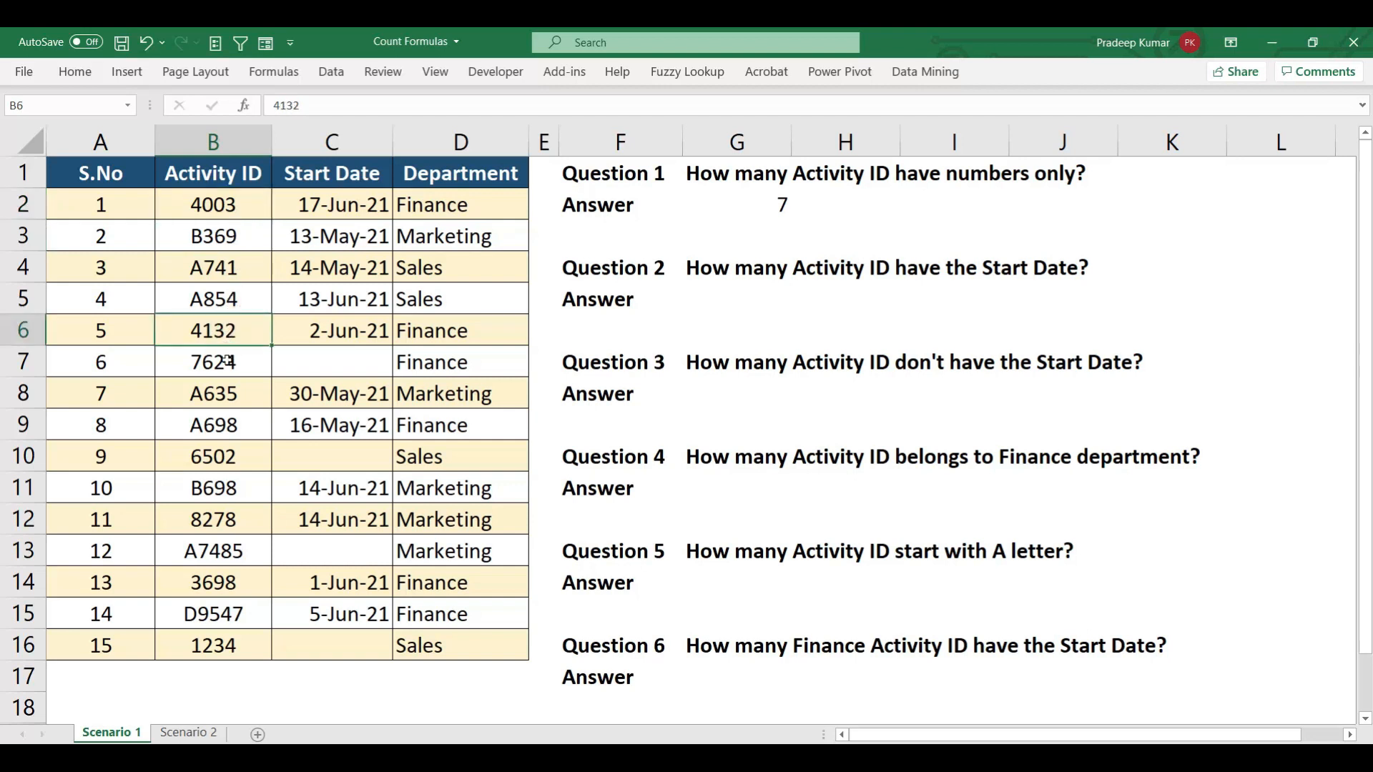
click(227, 361)
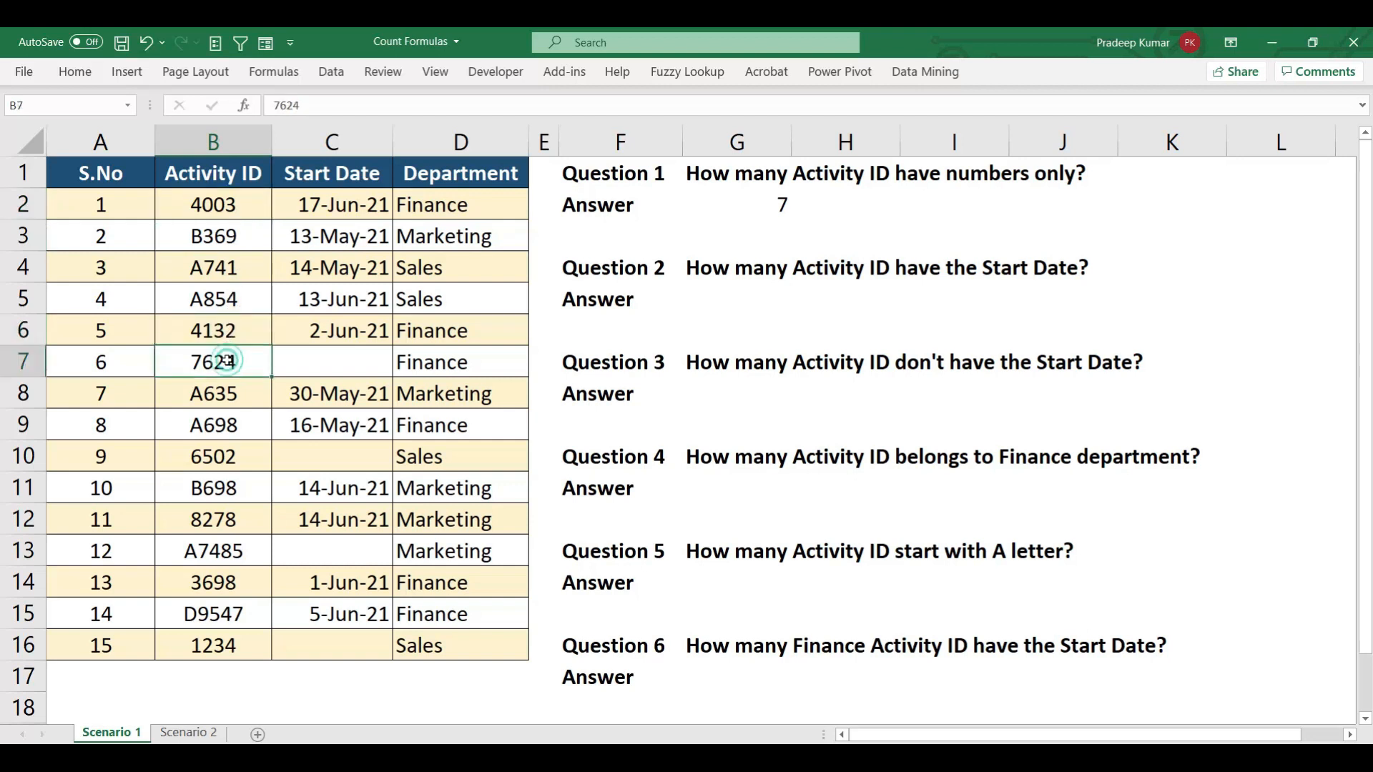
click(226, 461)
click(226, 516)
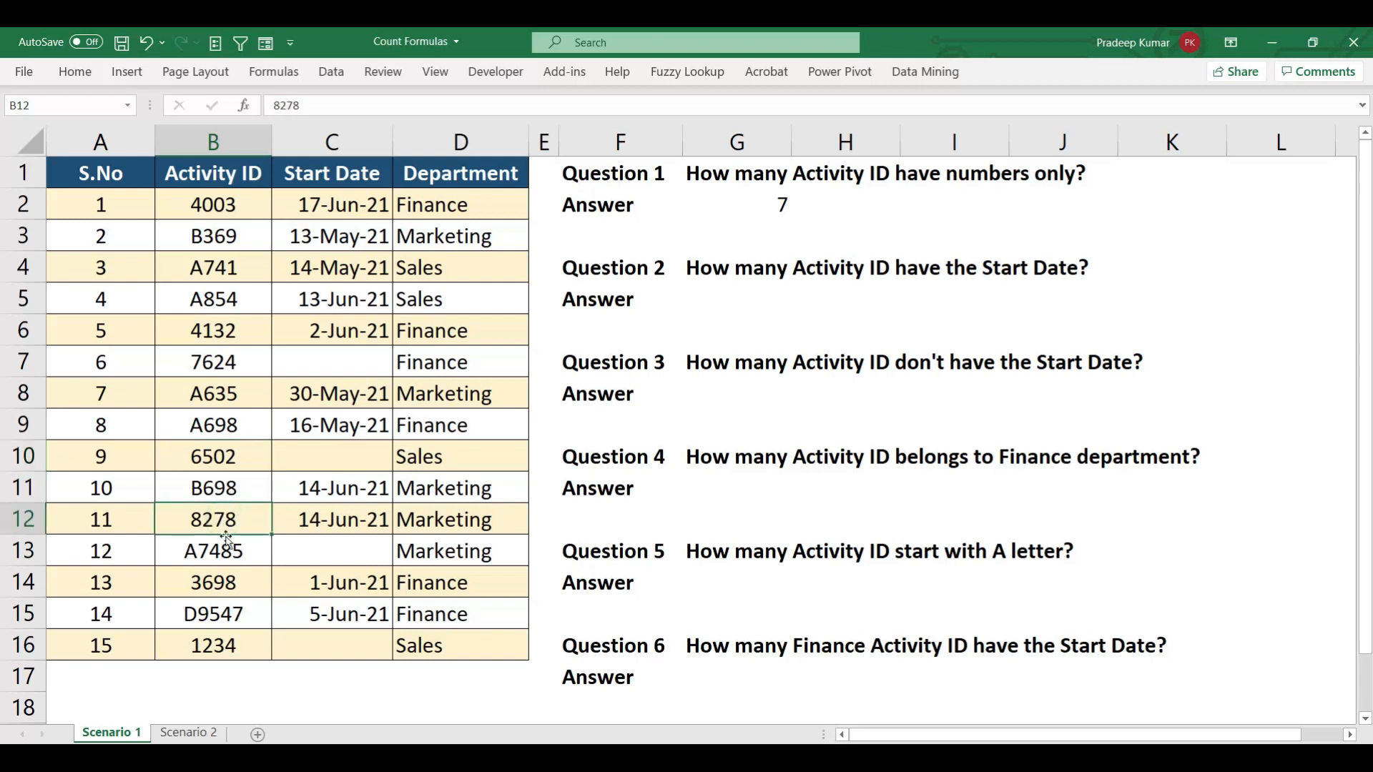
click(225, 581)
click(226, 643)
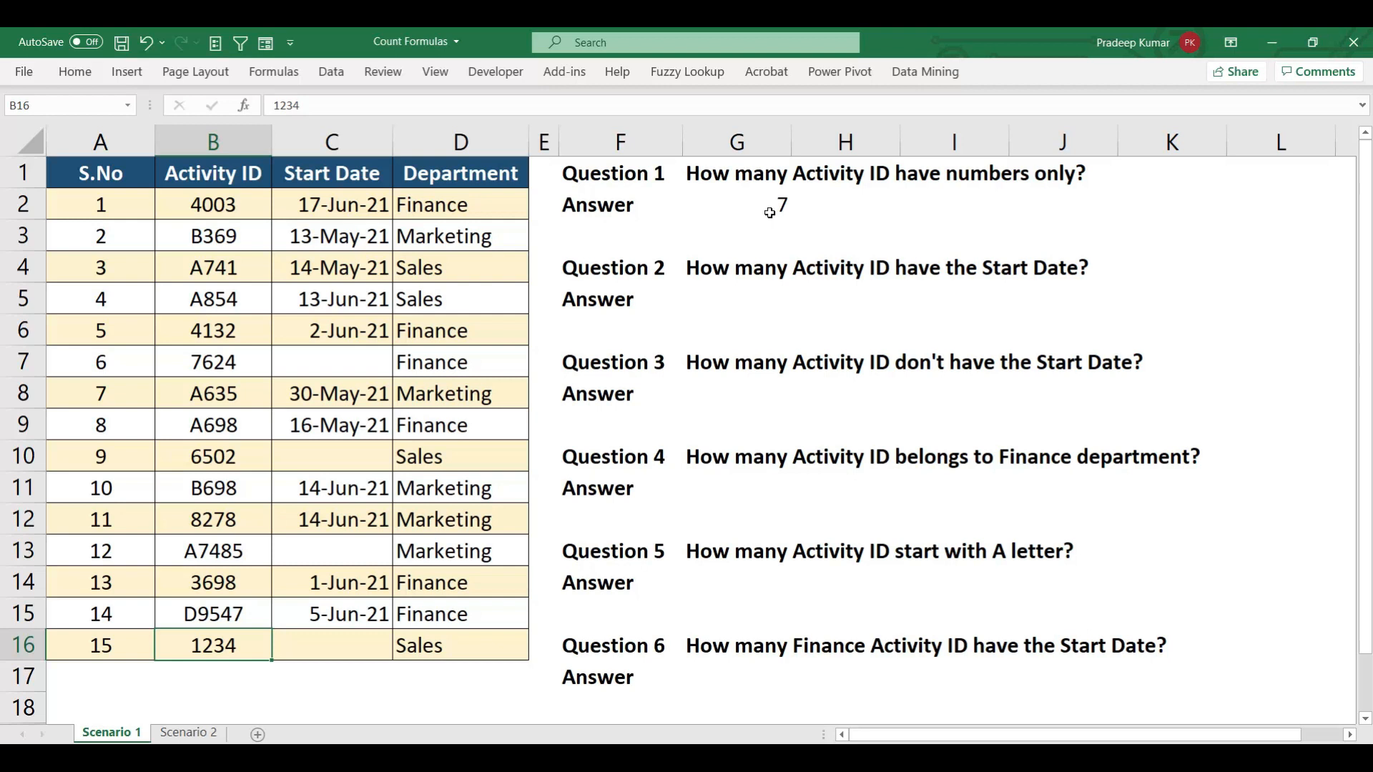
Step: Answer Question 2 in G5 by counting the filled Start Date cells with =COUNTA(C2:C16)
click(754, 297)
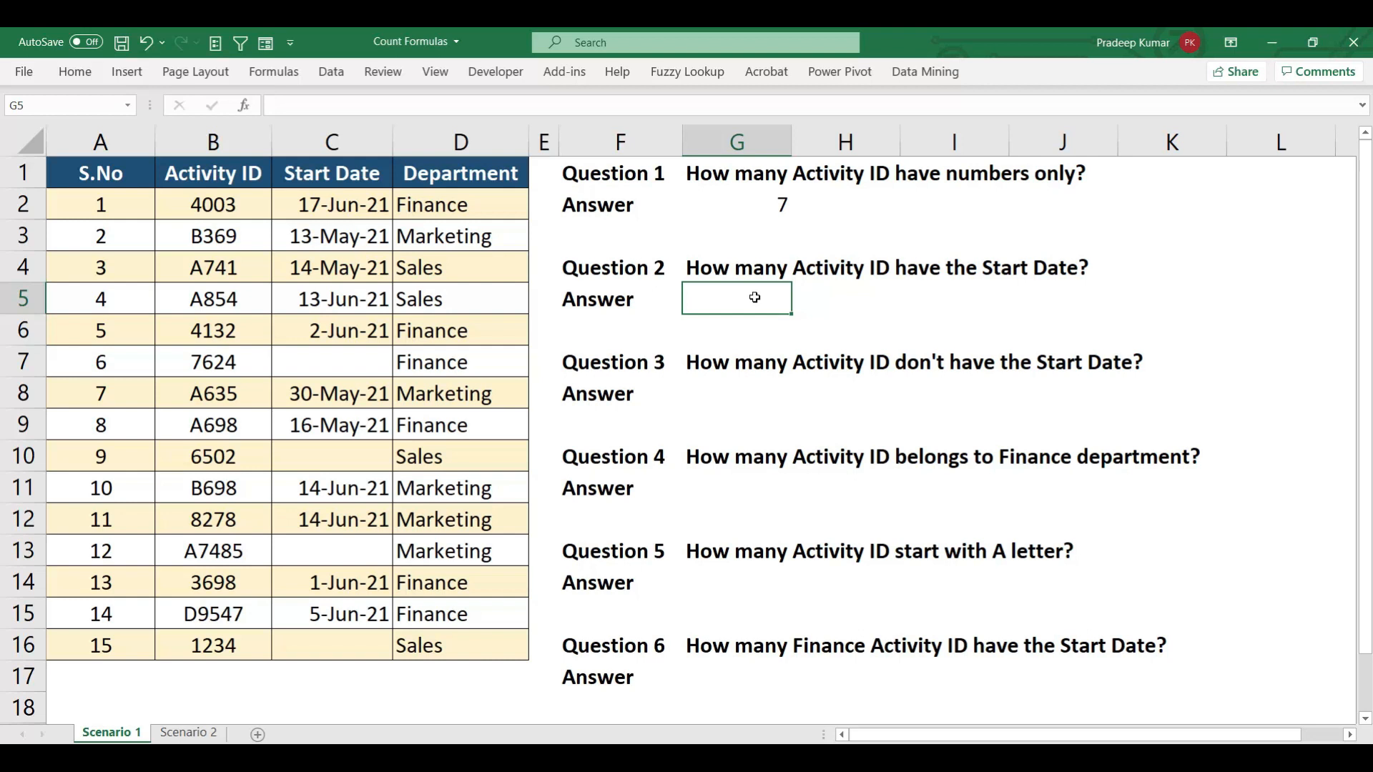
click(332, 141)
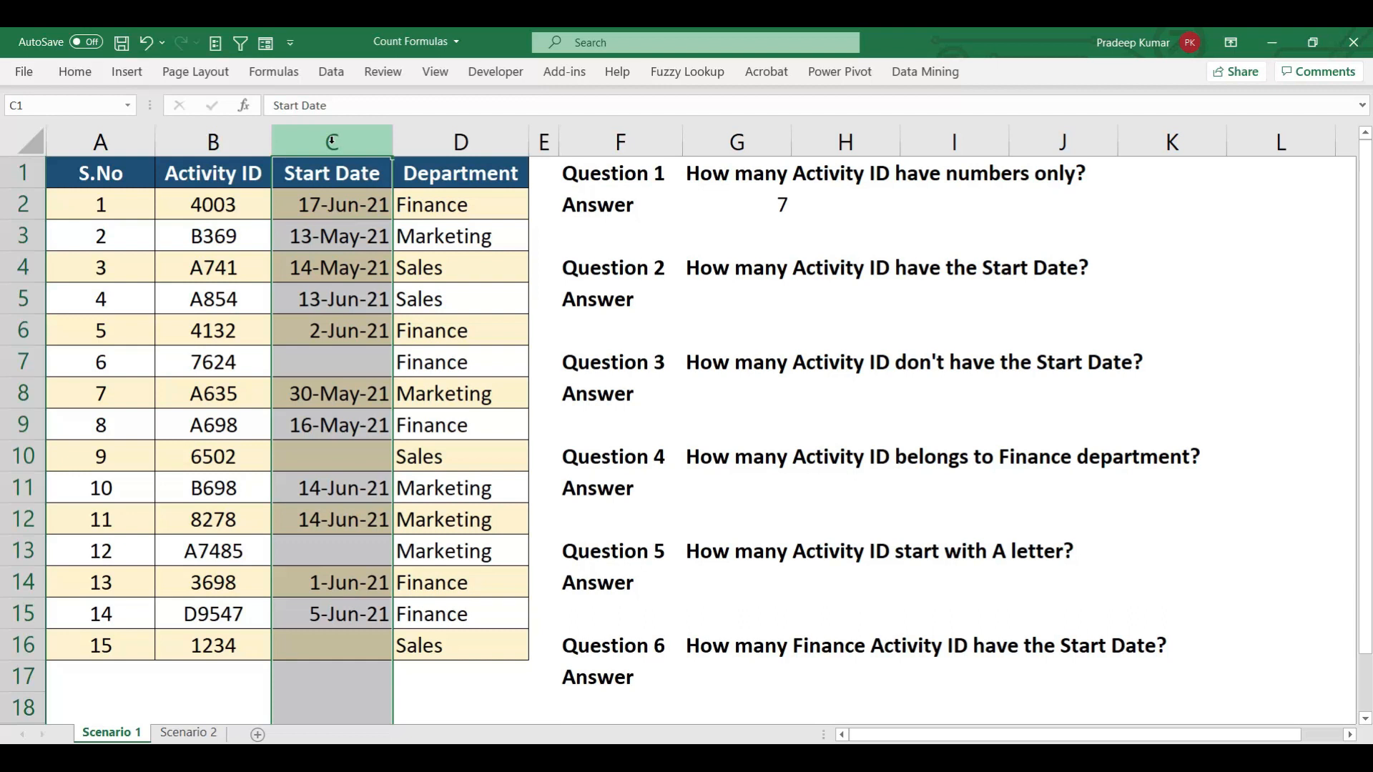
click(715, 299)
text(=counta)
key(Tab)
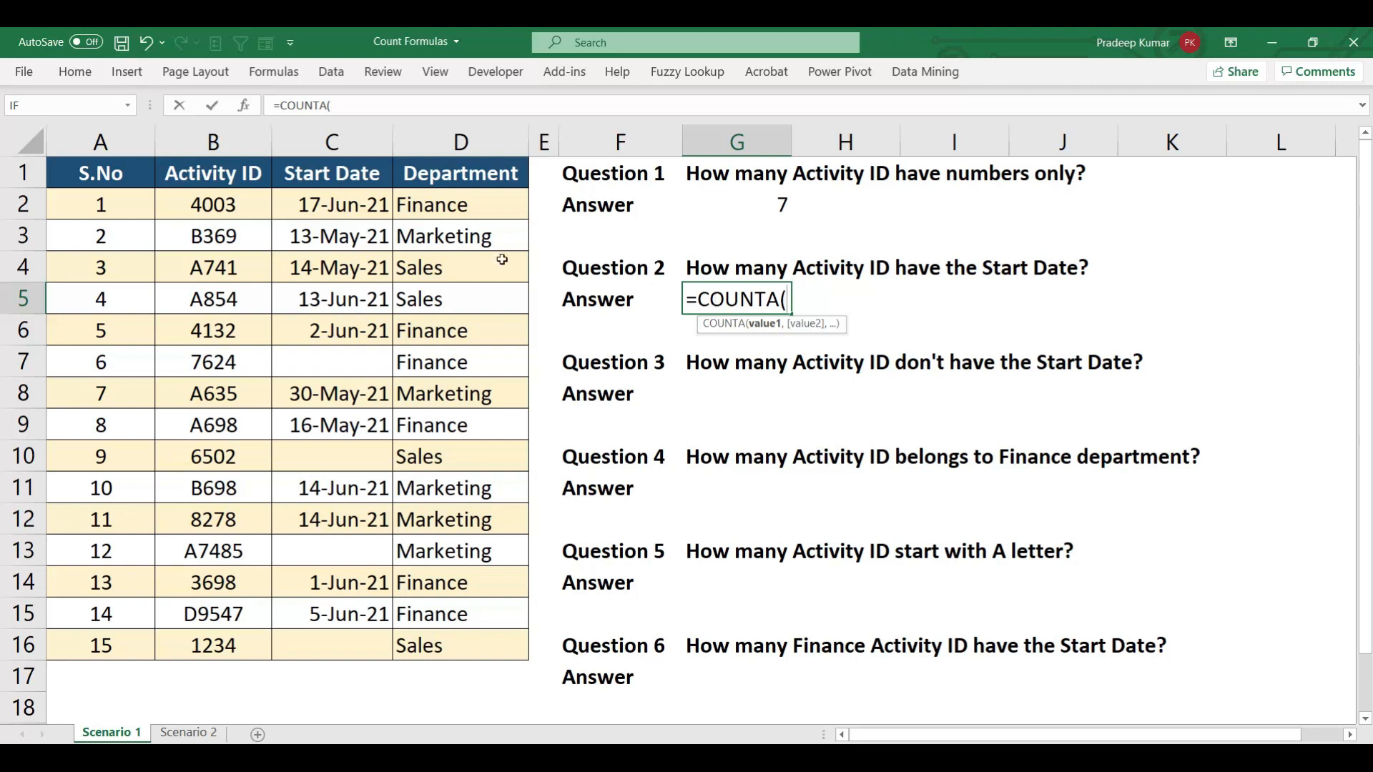
drag(377, 206, 352, 641)
text())
key(Return)
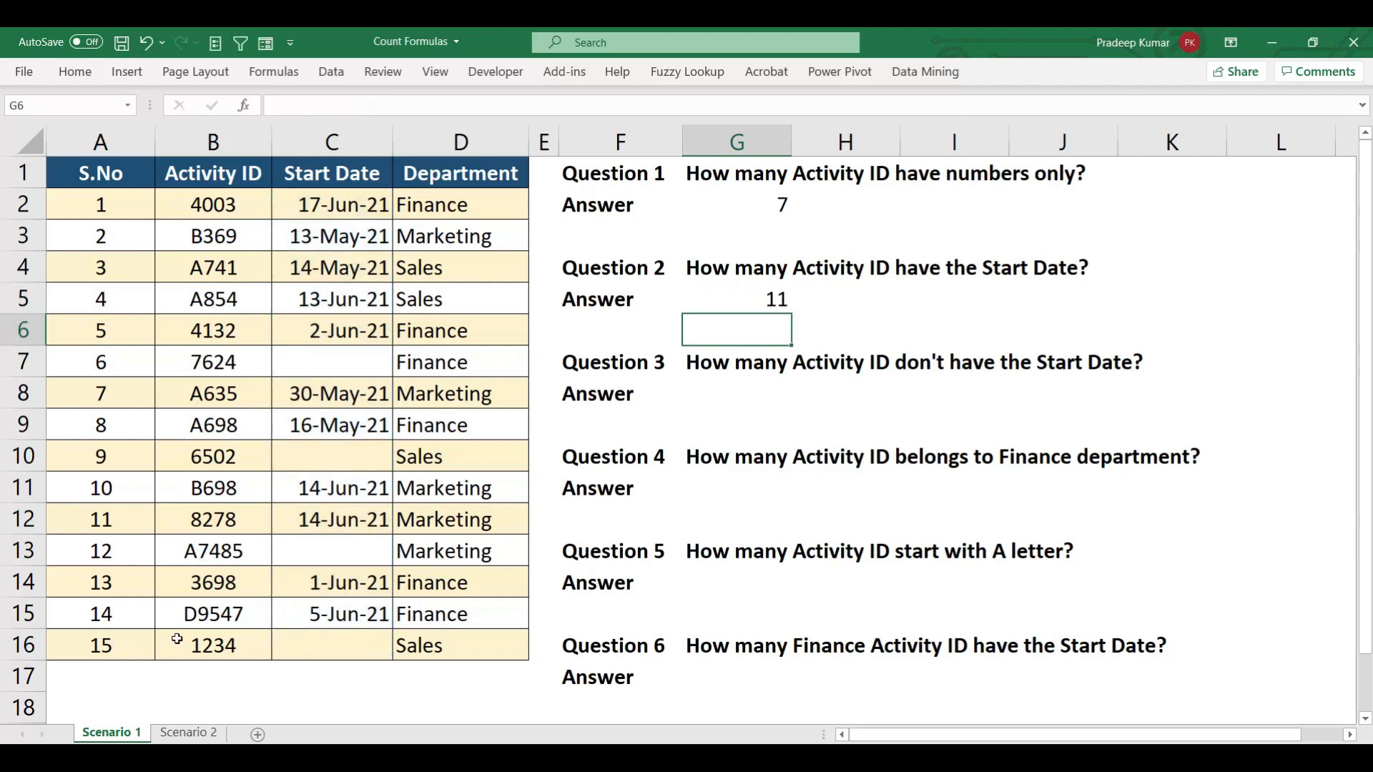
Step: Review the empty Start Date cells and answer Question 3 in G8 with =COUNTBLANK(C2:C16)
click(333, 359)
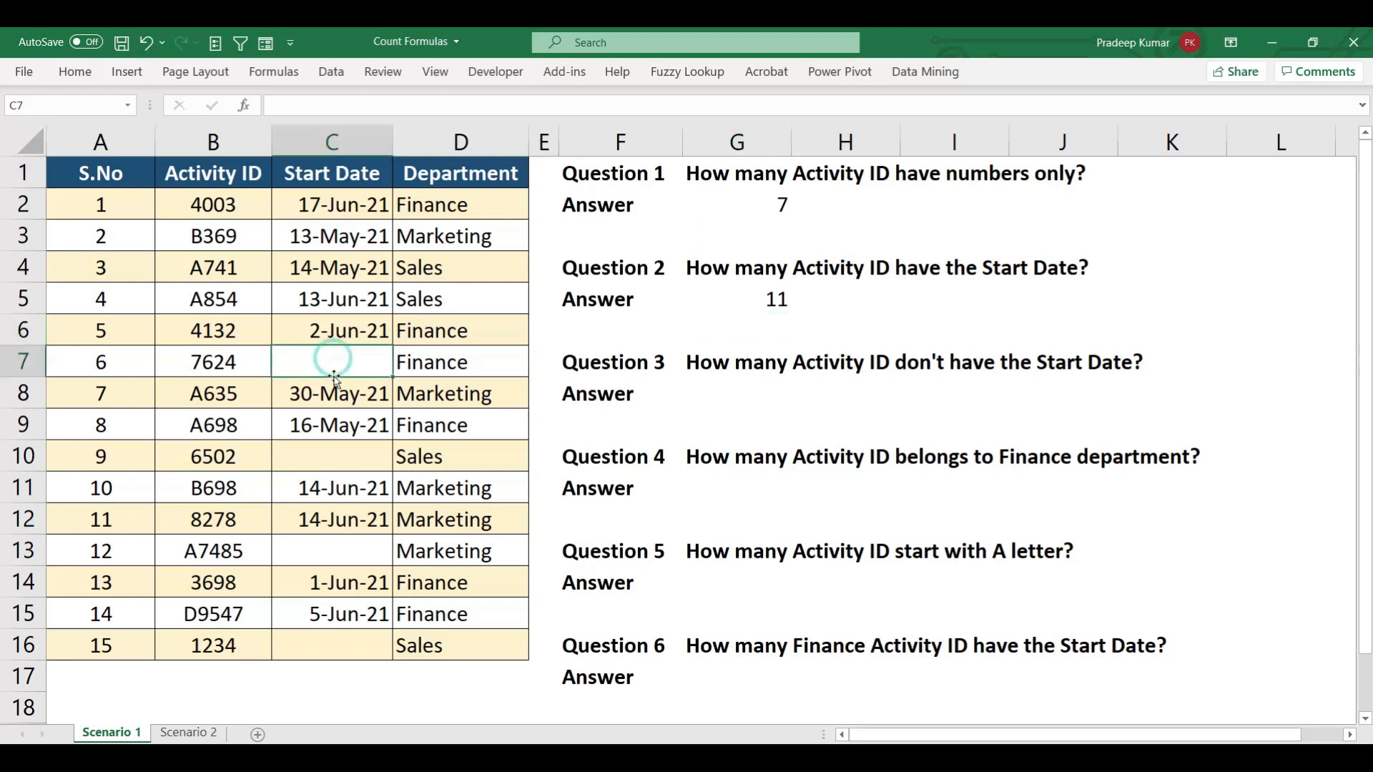
click(337, 455)
click(337, 549)
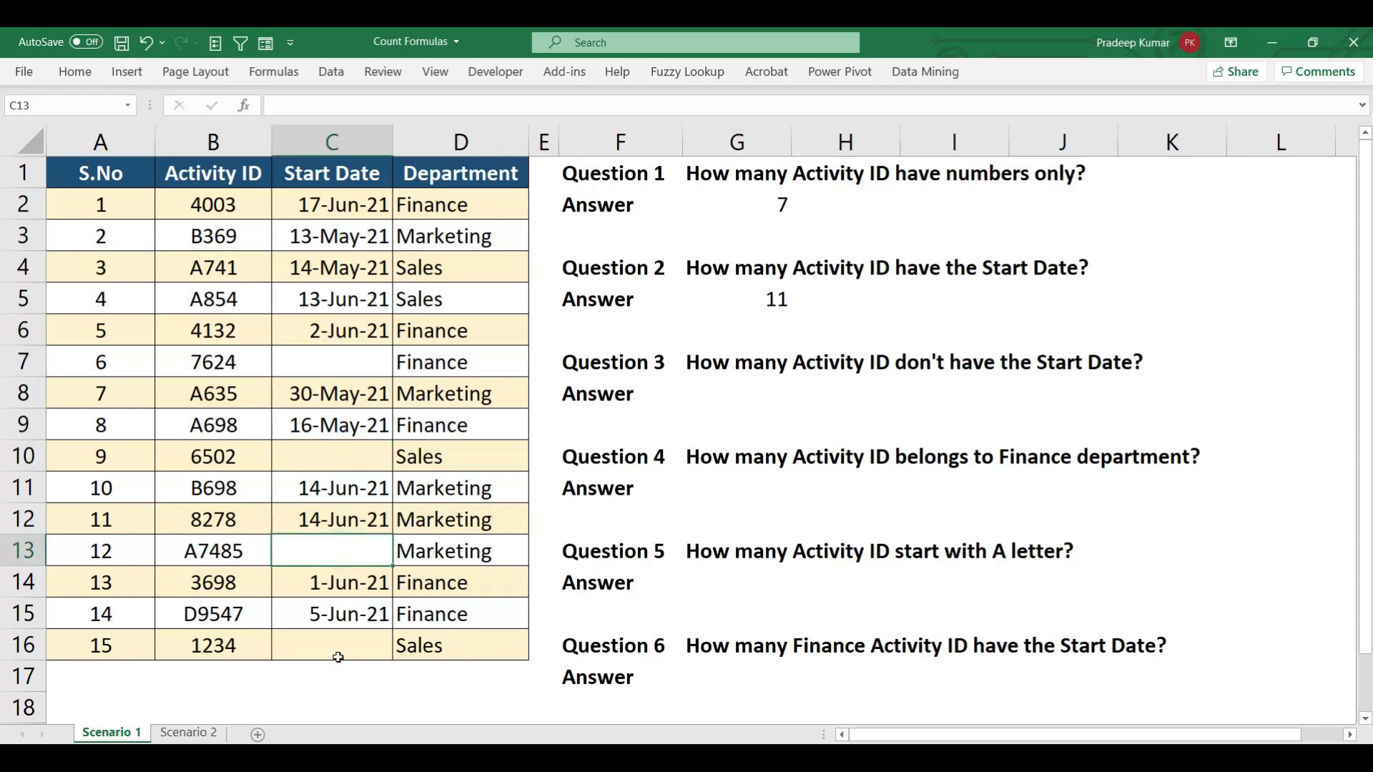
click(339, 648)
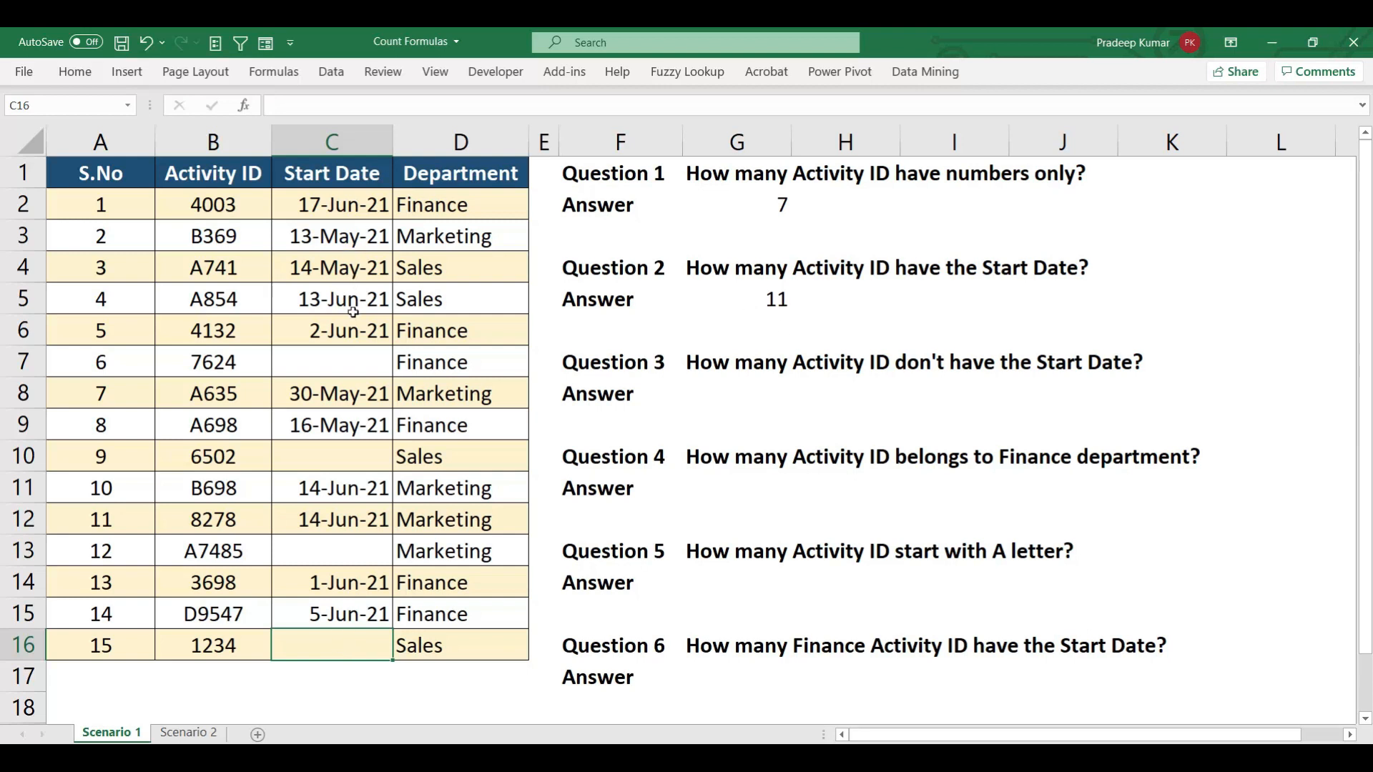
click(746, 383)
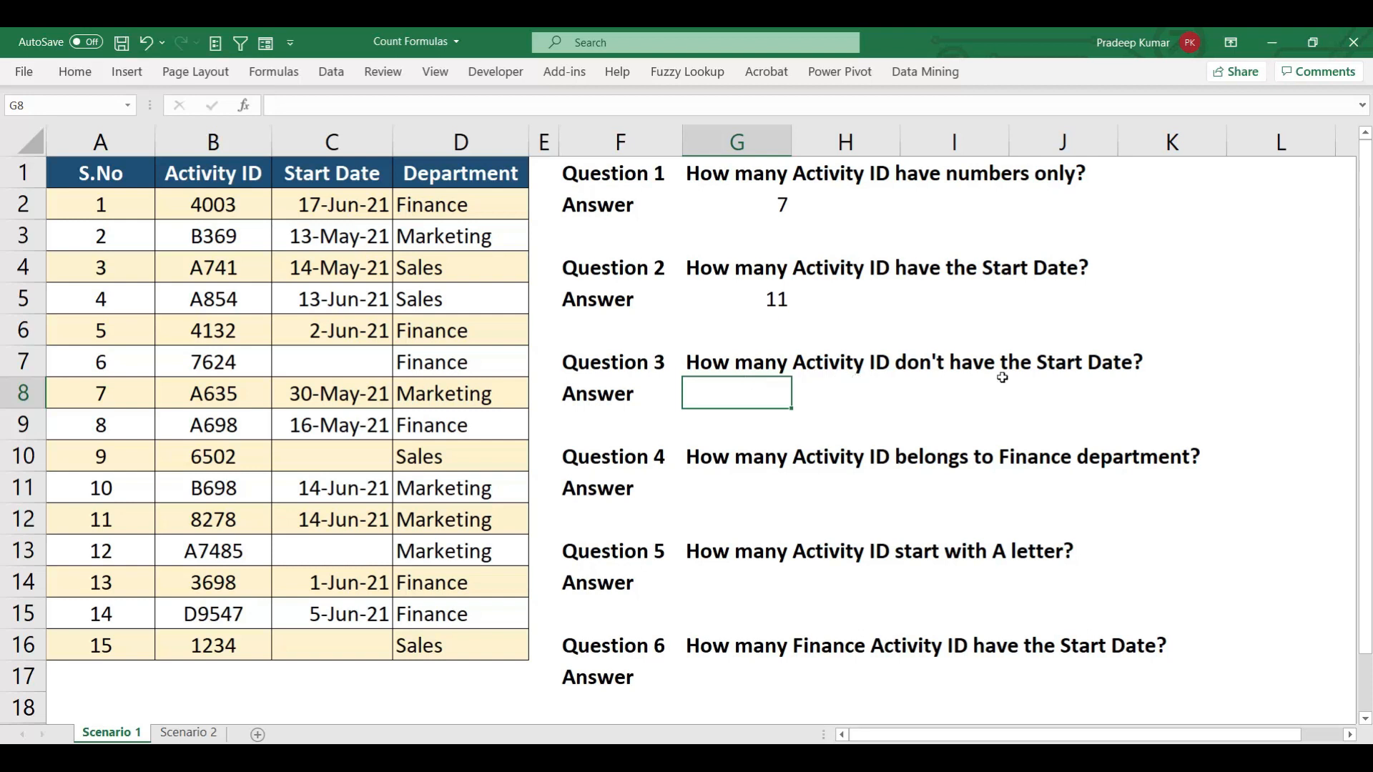
click(327, 132)
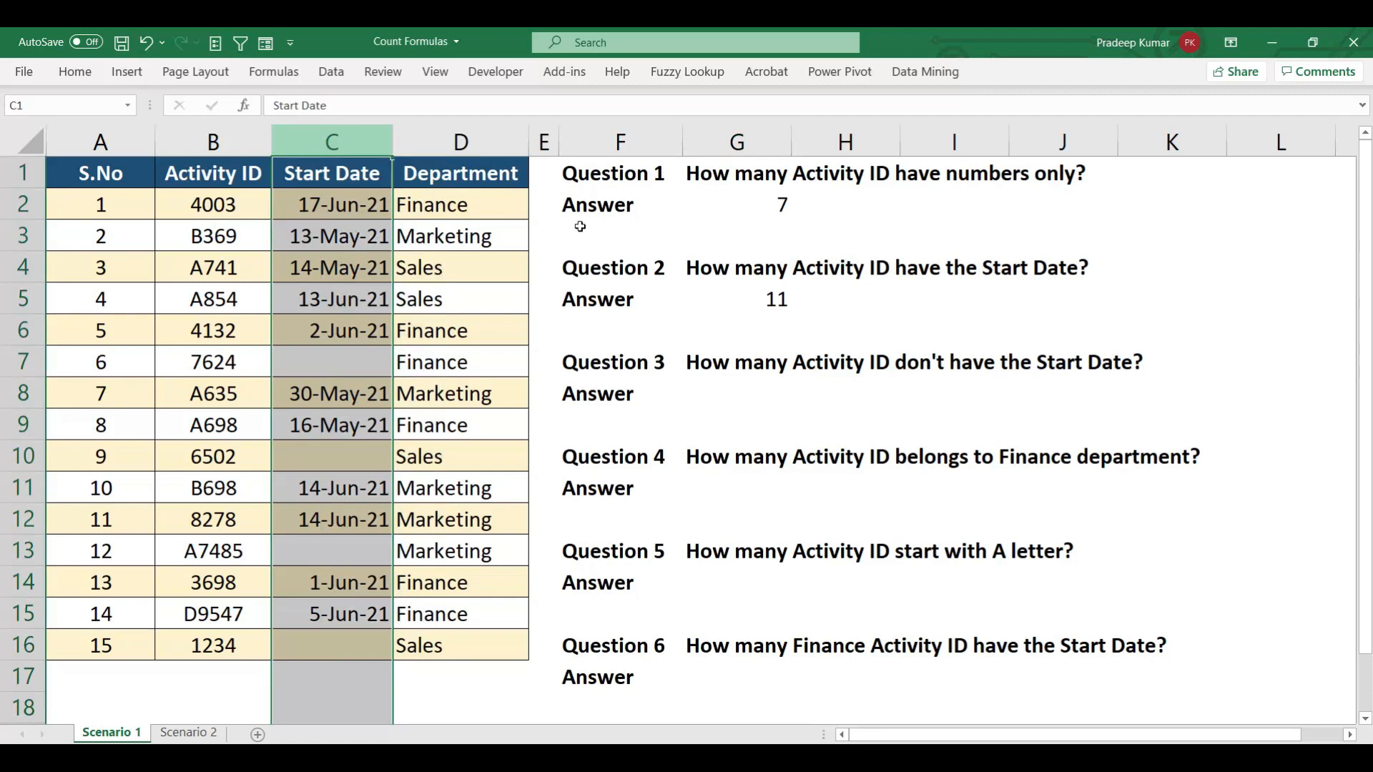
click(787, 384)
text(=countb)
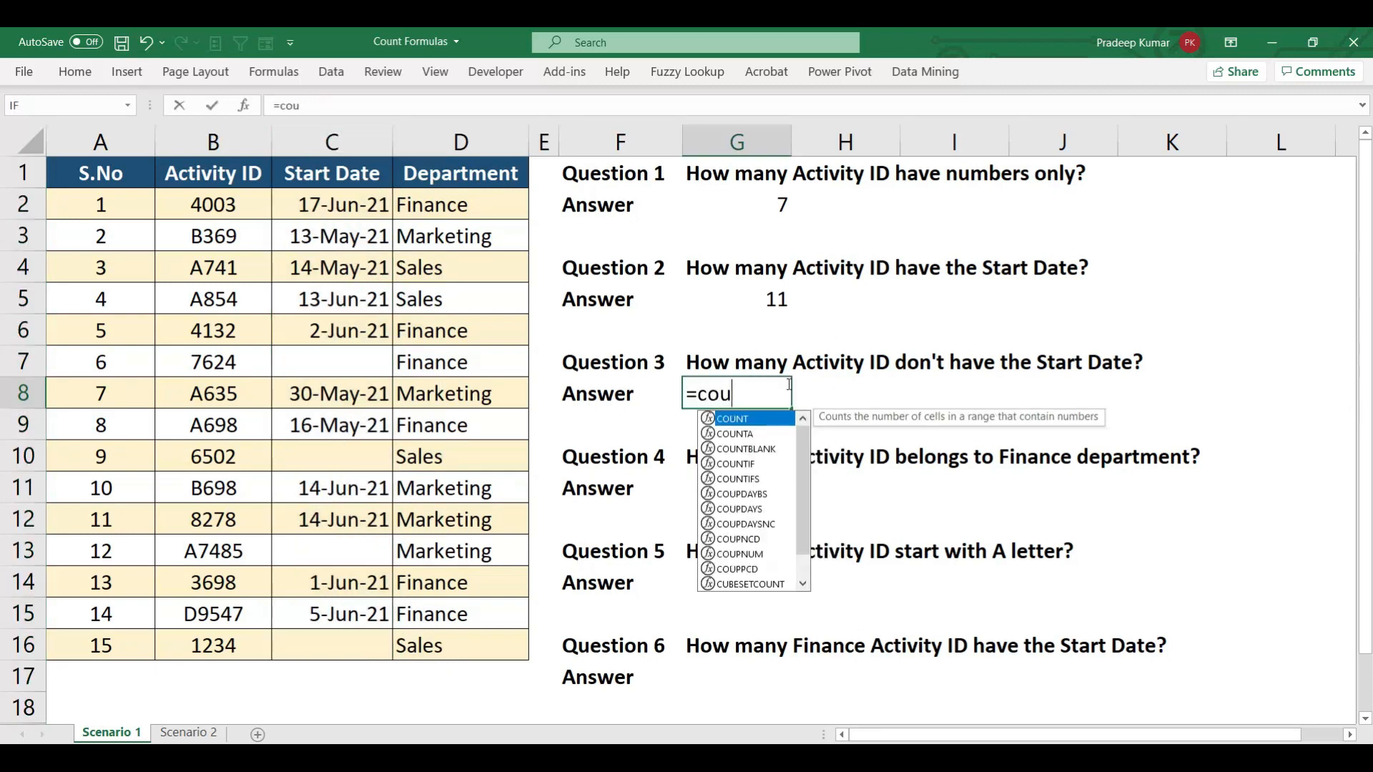
key(Tab)
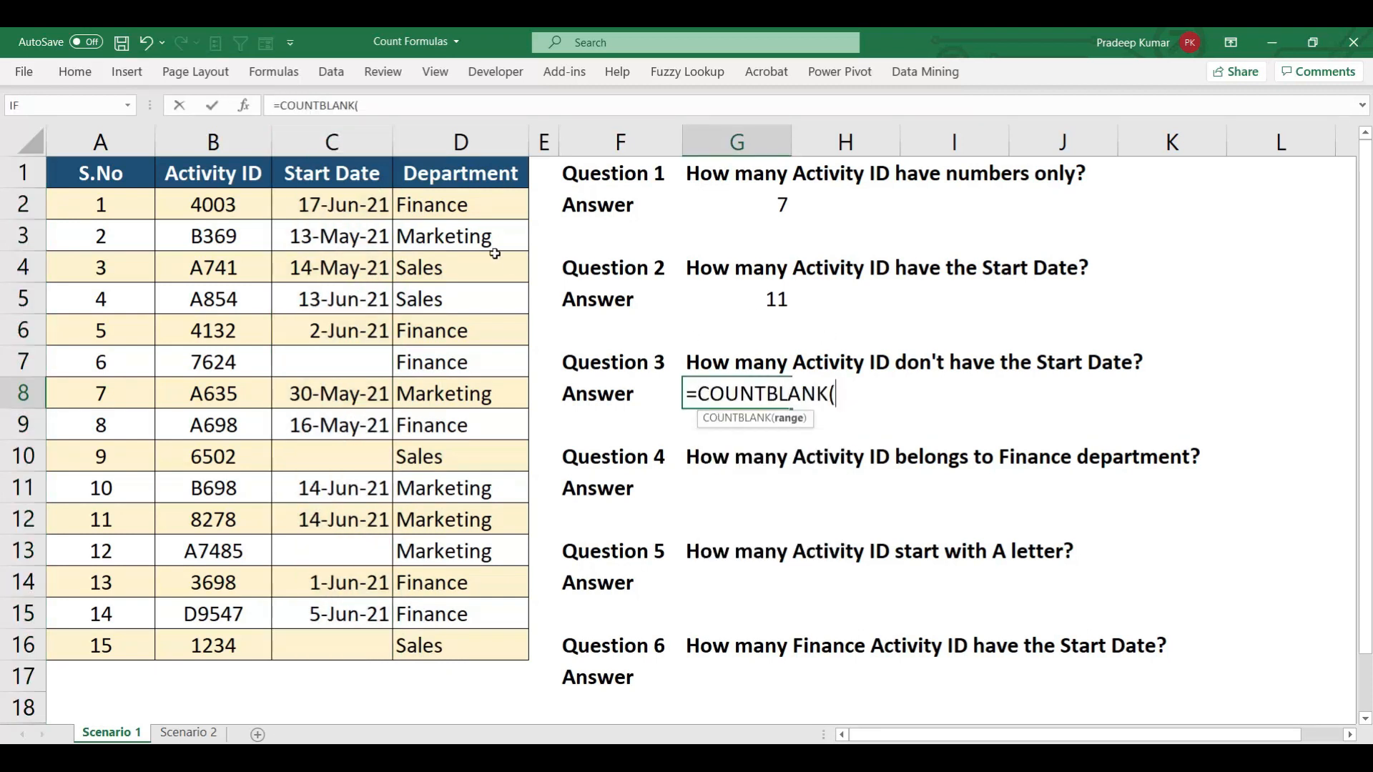
drag(377, 210, 347, 637)
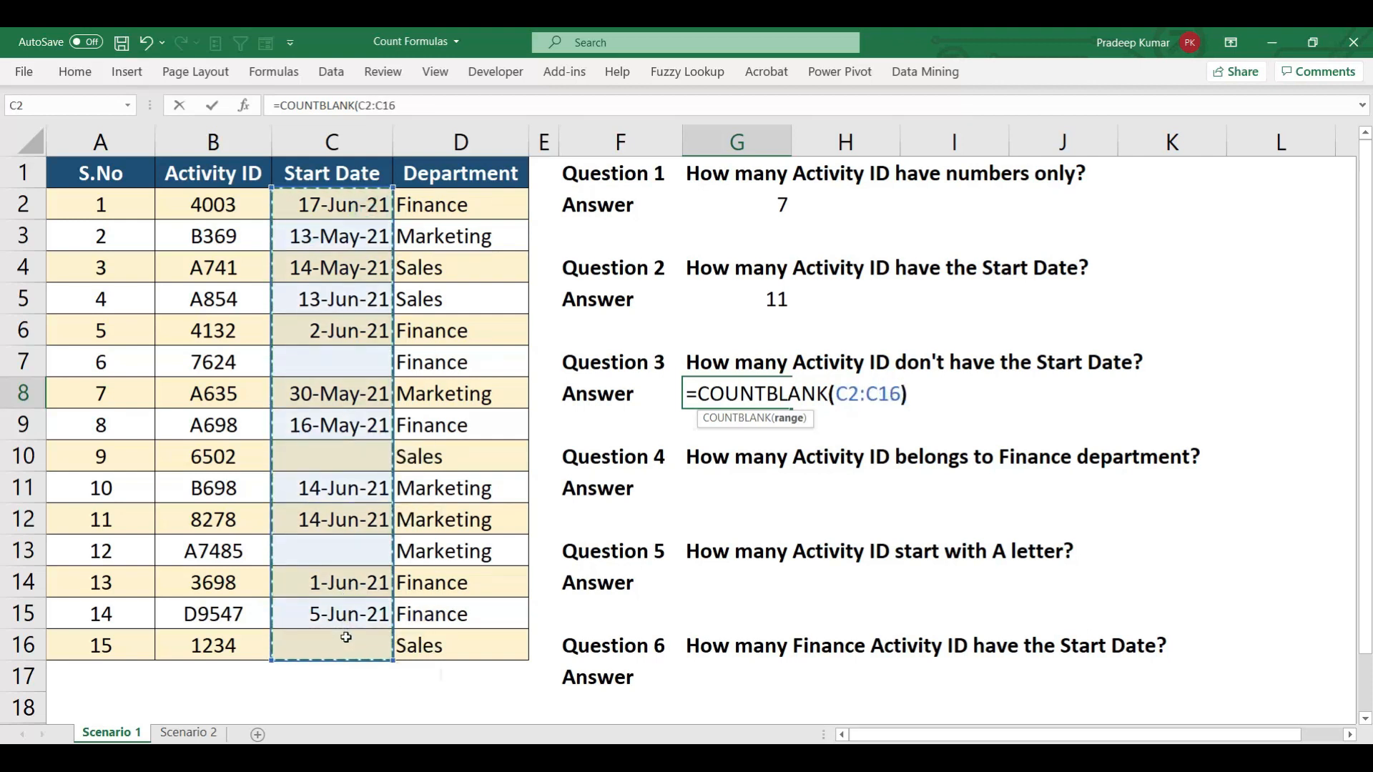
key(Return)
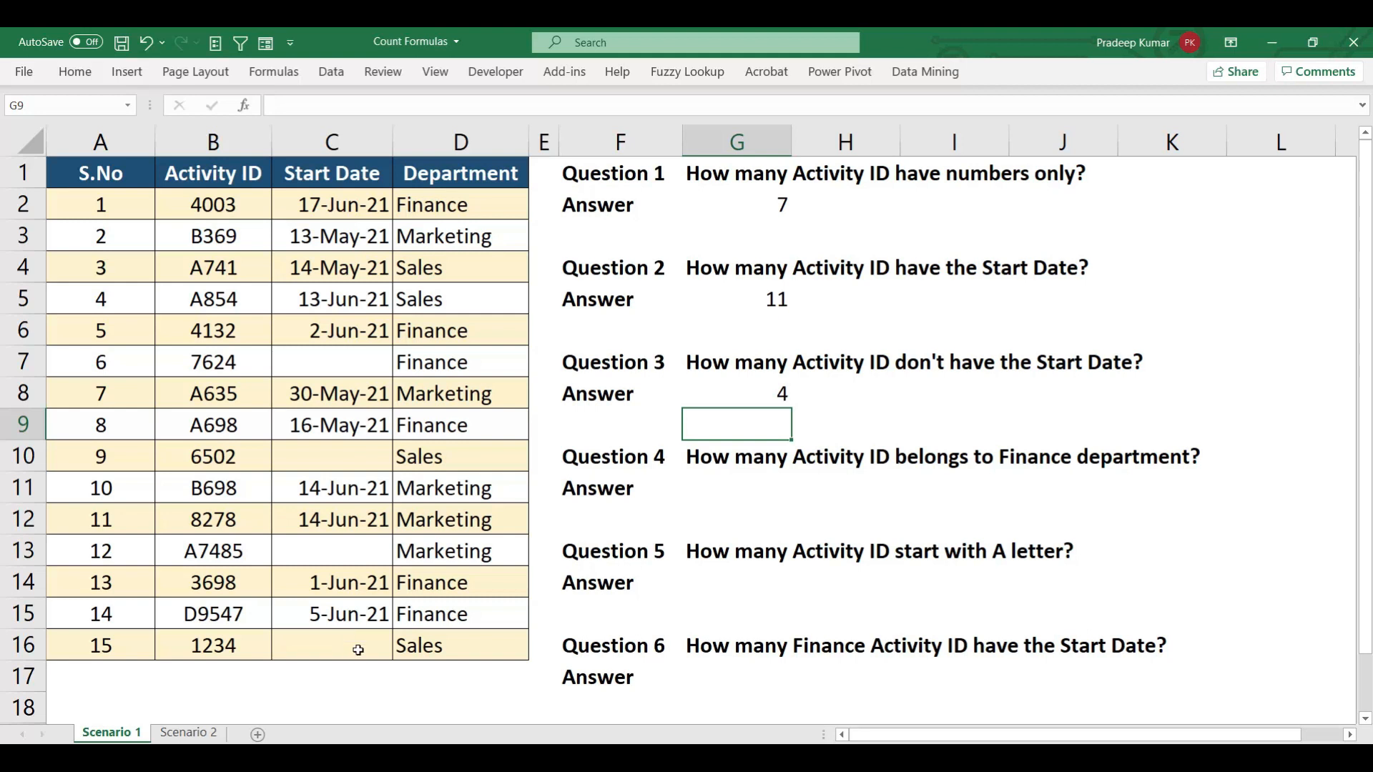
Step: Answer Question 4 in G11 by counting the Finance department activities with =COUNTIF(D2:D16,"Finance")
click(751, 490)
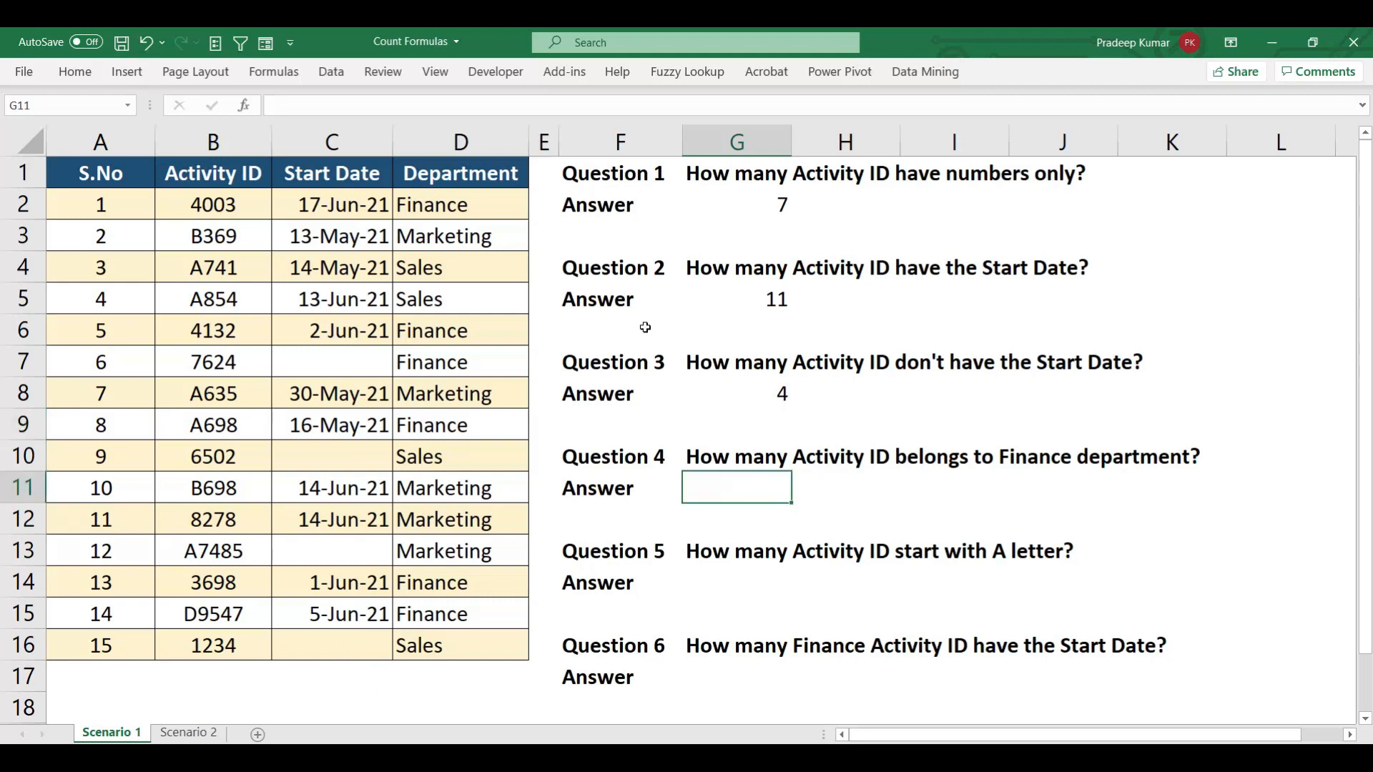
drag(509, 179, 449, 645)
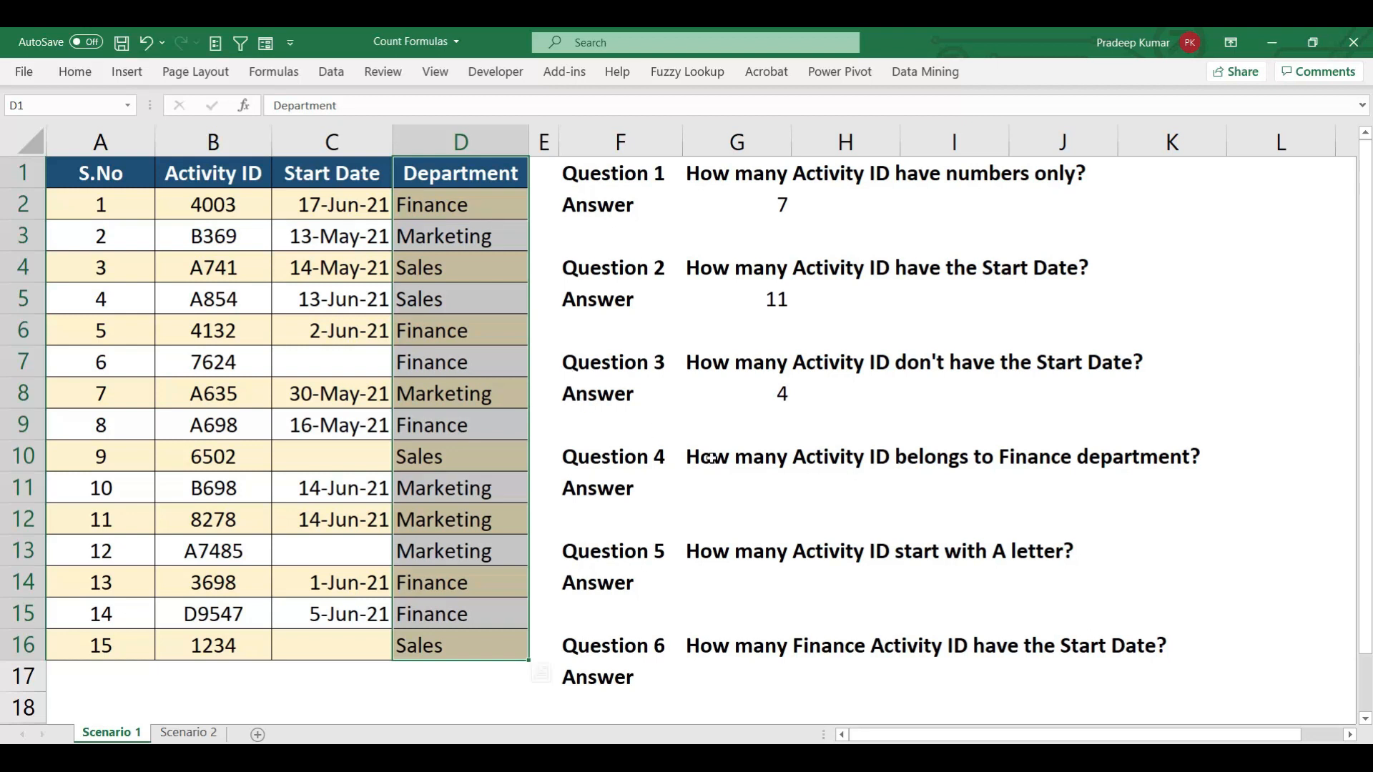
click(722, 477)
text(=counti)
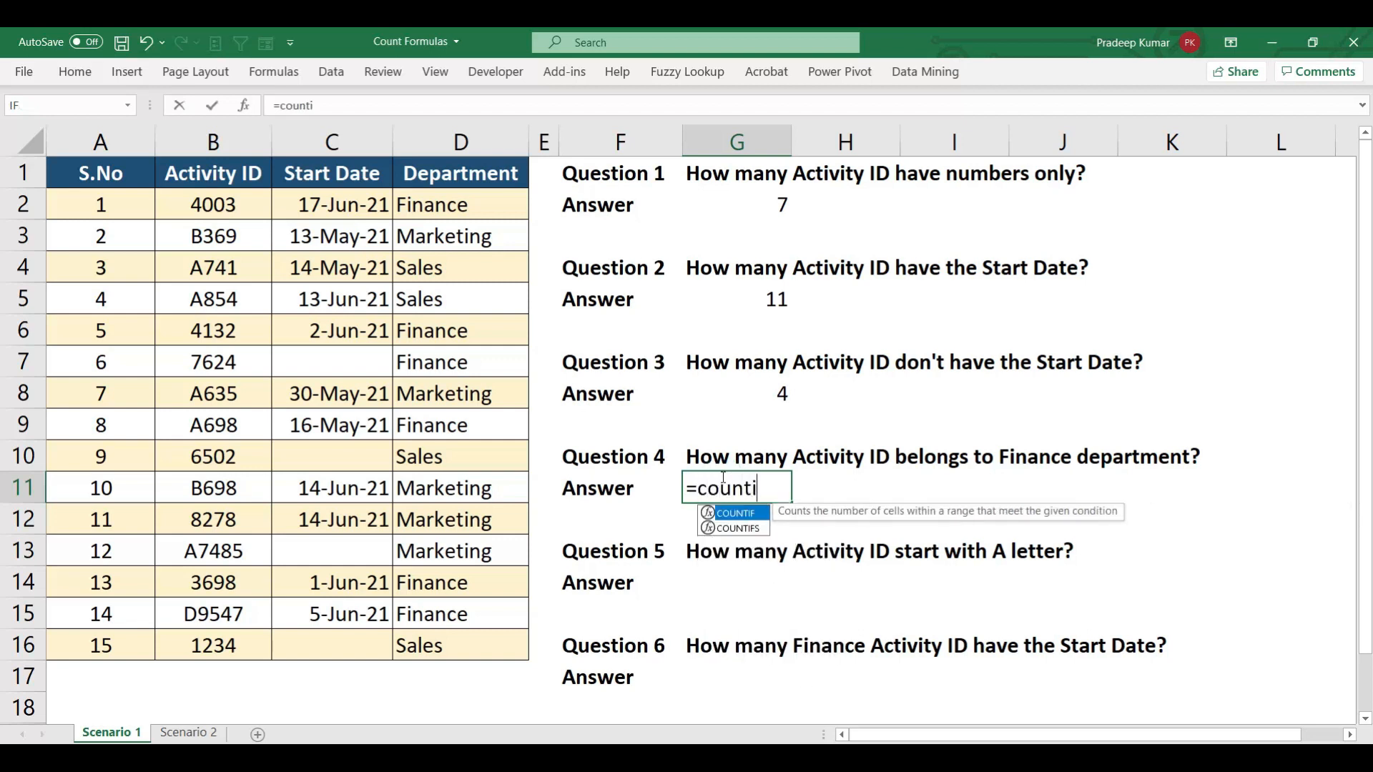
key(Tab)
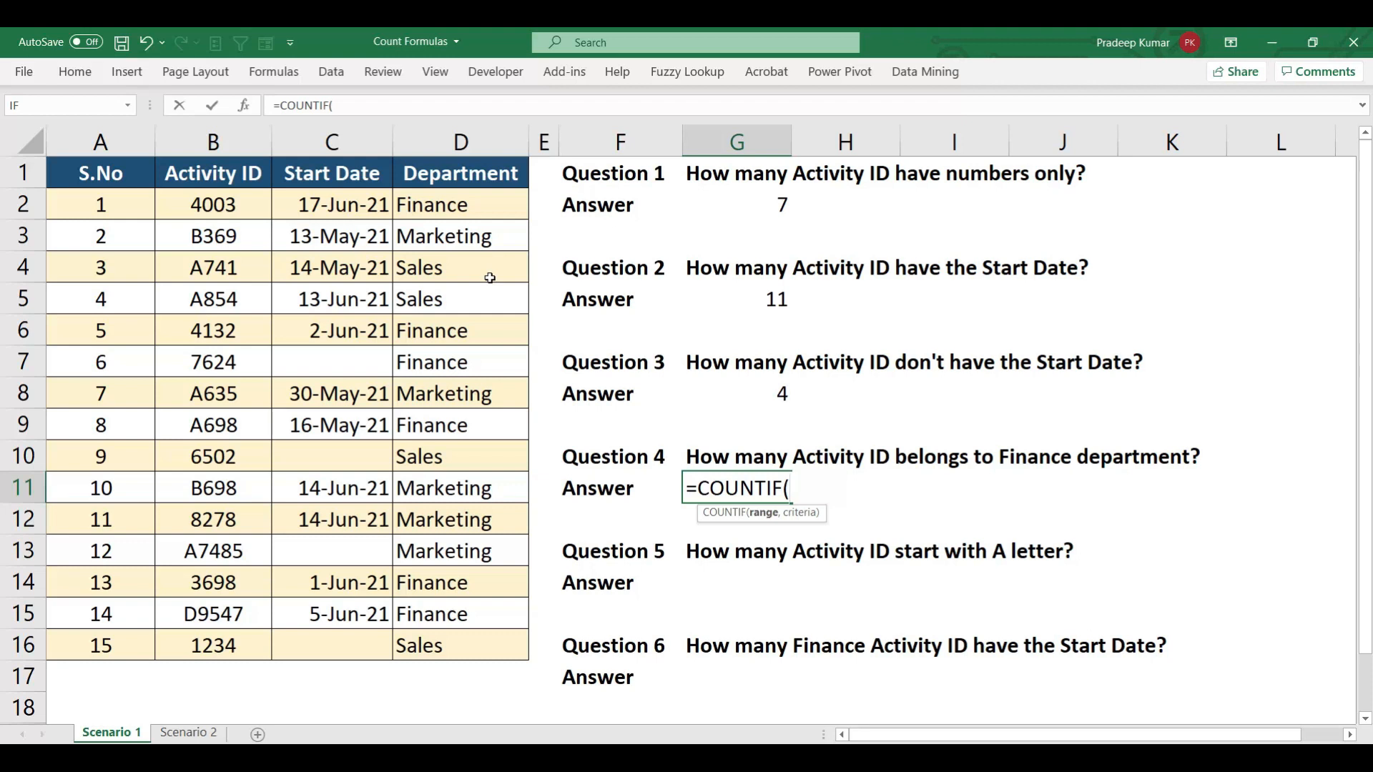
drag(473, 203, 464, 649)
text(,)
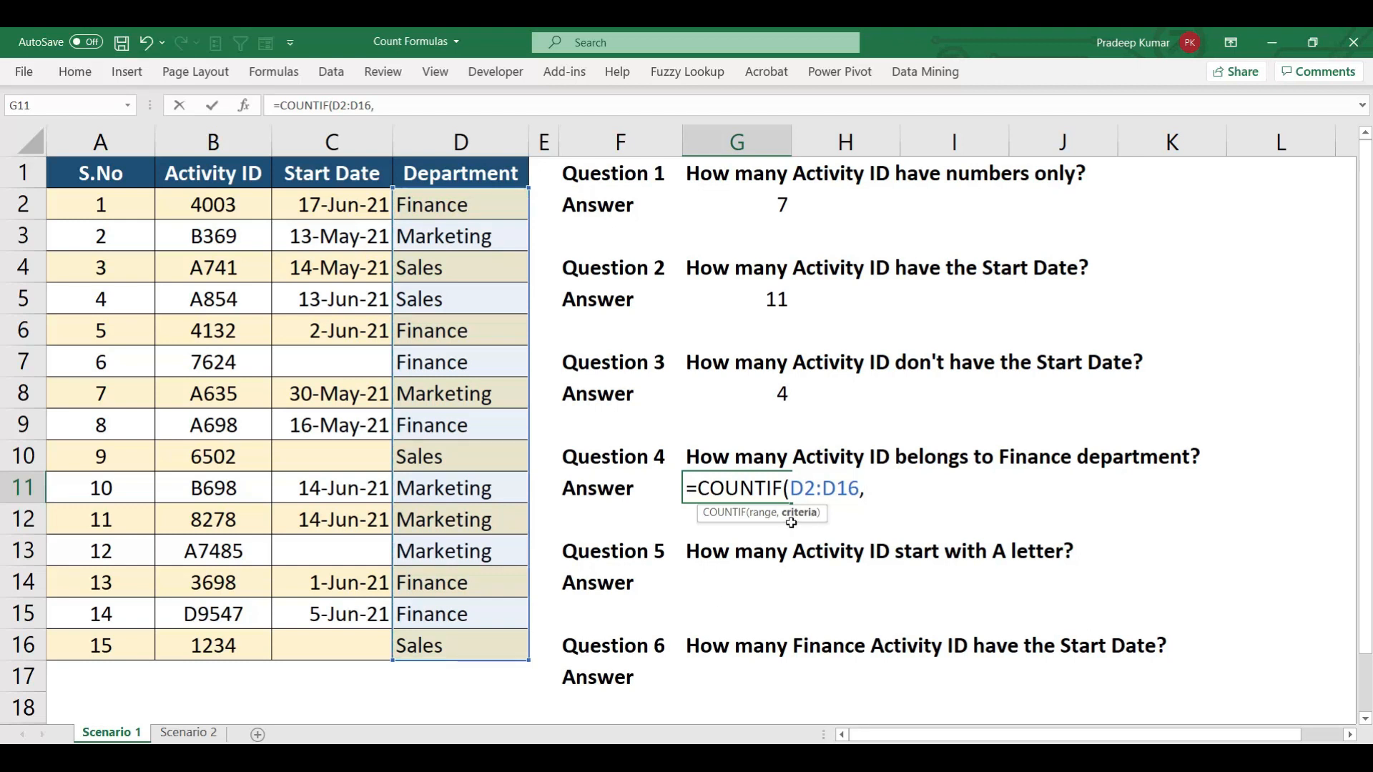
text("Finance)
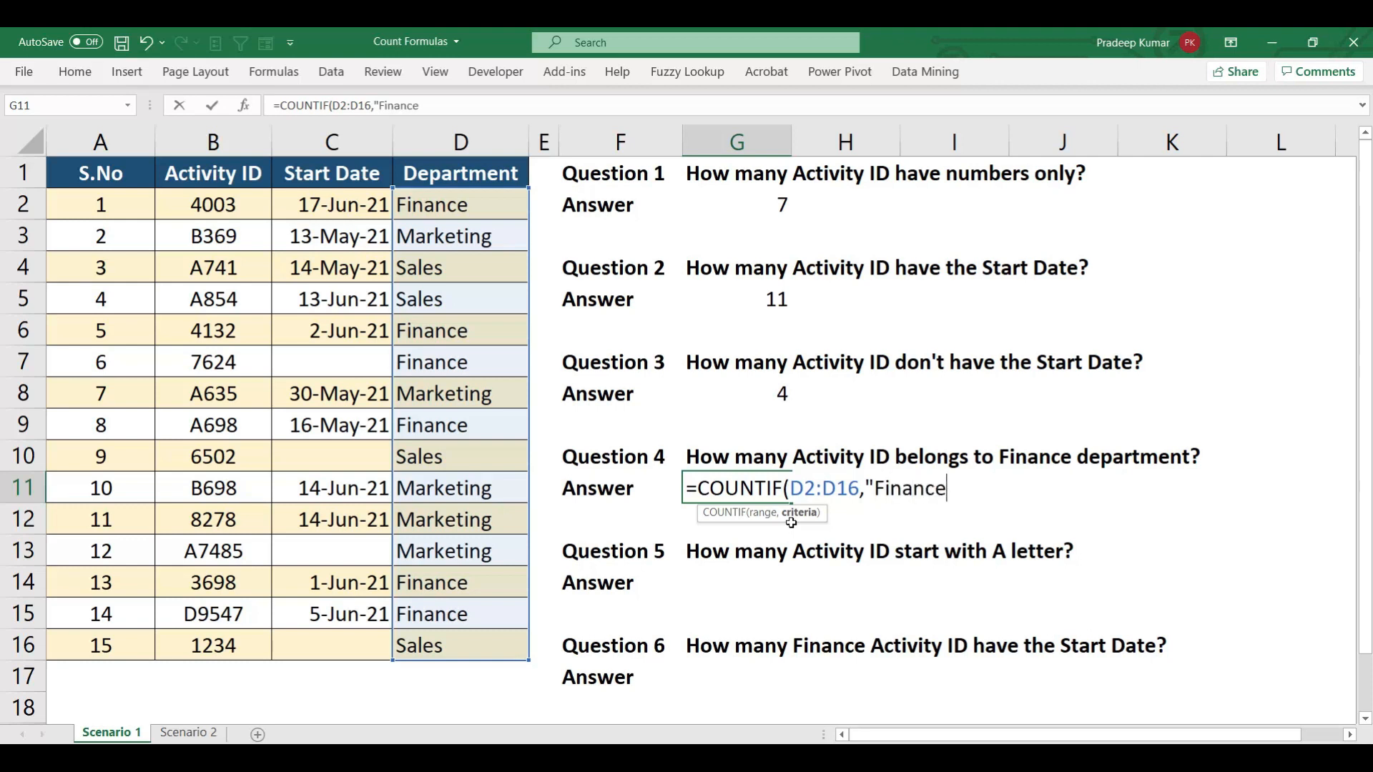
text("))
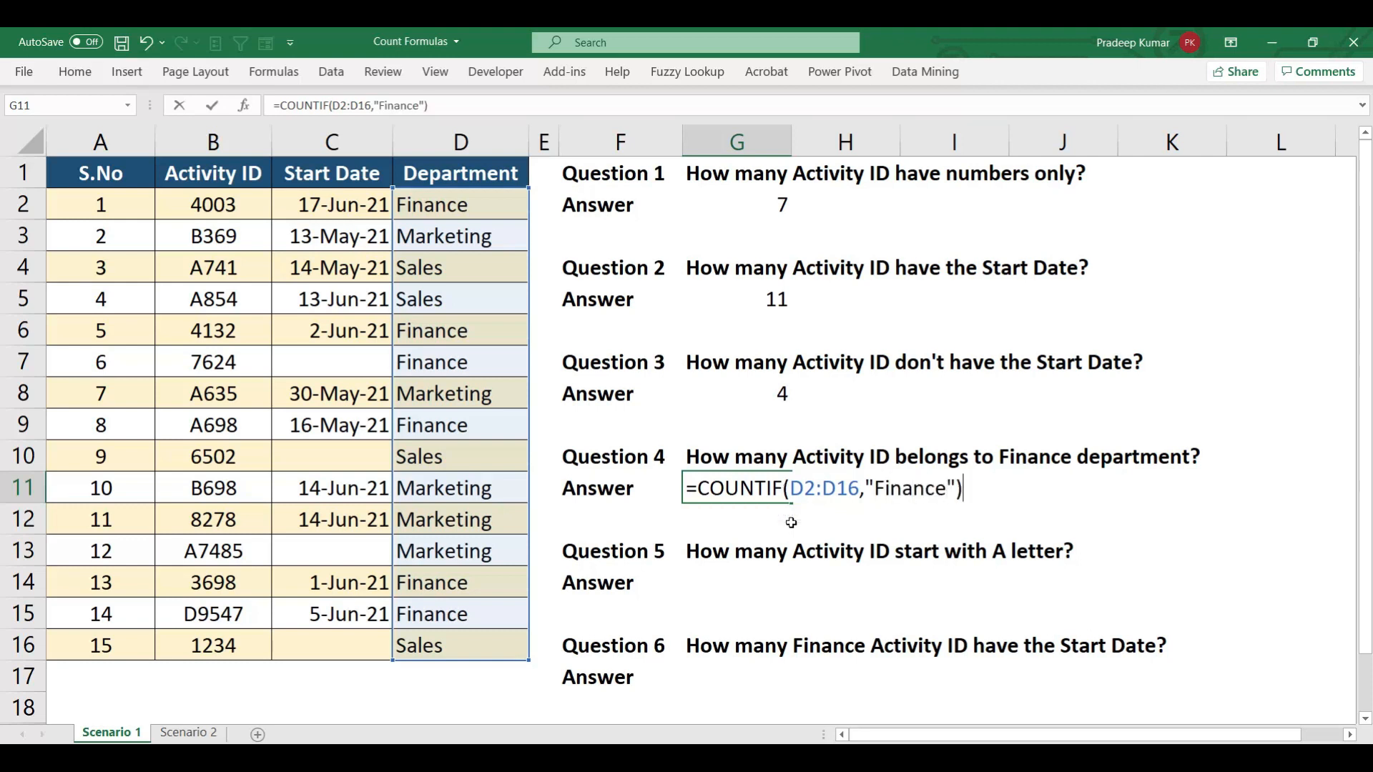
key(Return)
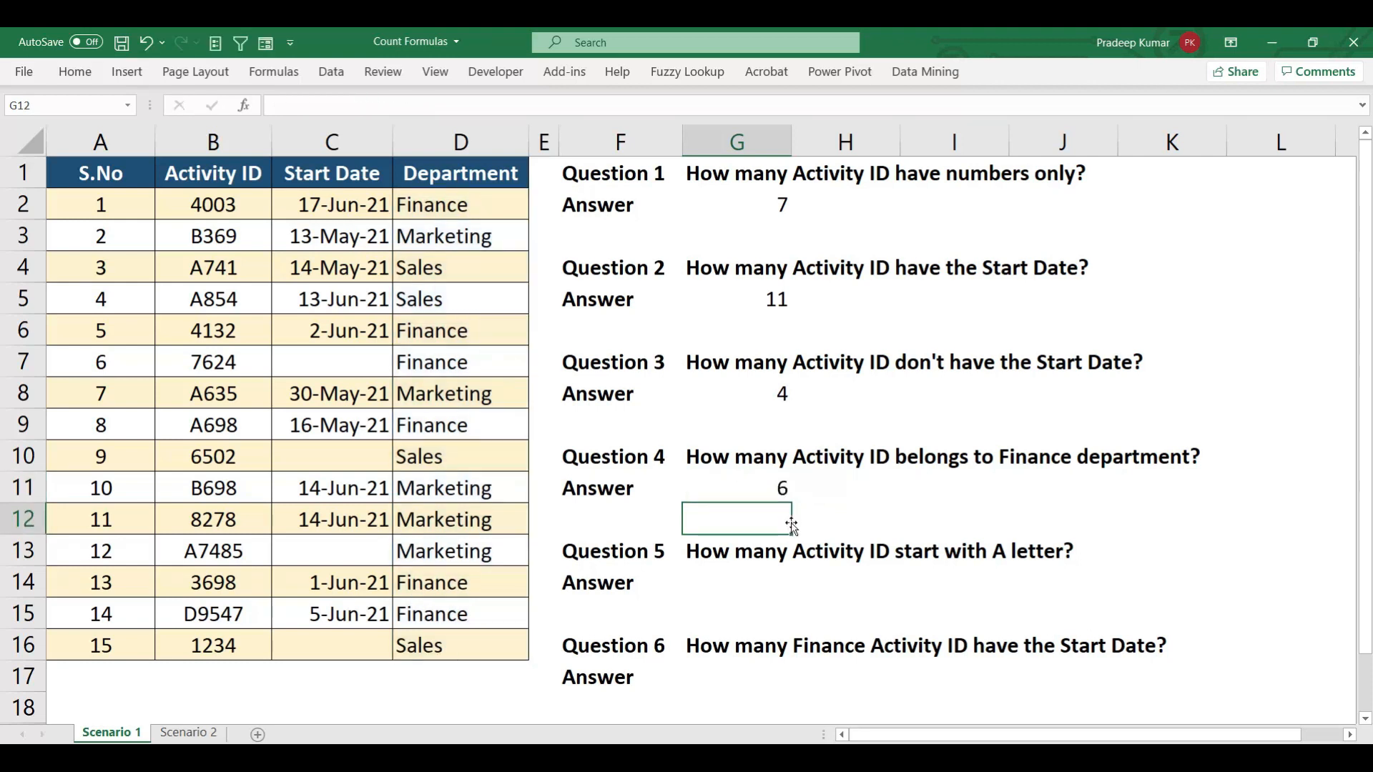
Step: Check the Question 4 answer by going through the Finance entries in the Department column one by one
click(466, 214)
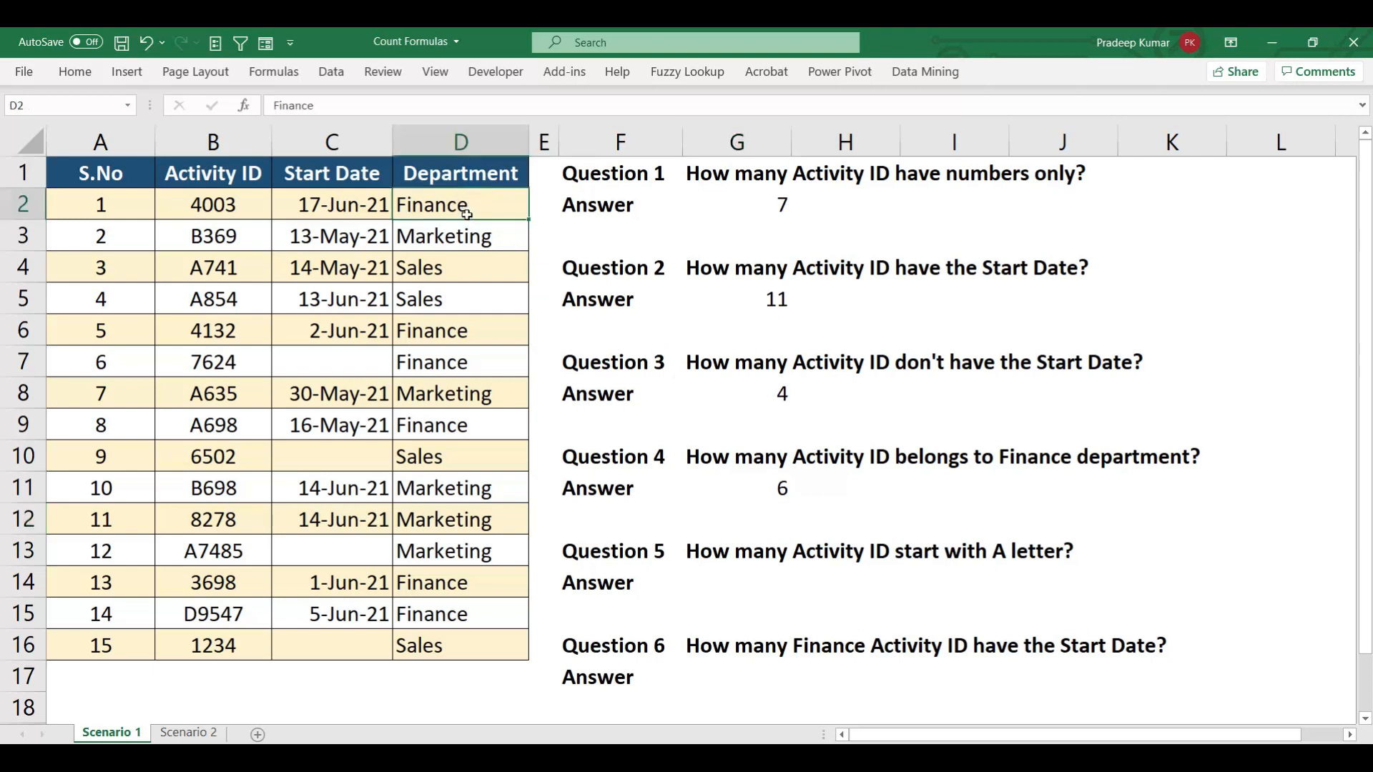
click(454, 321)
click(453, 363)
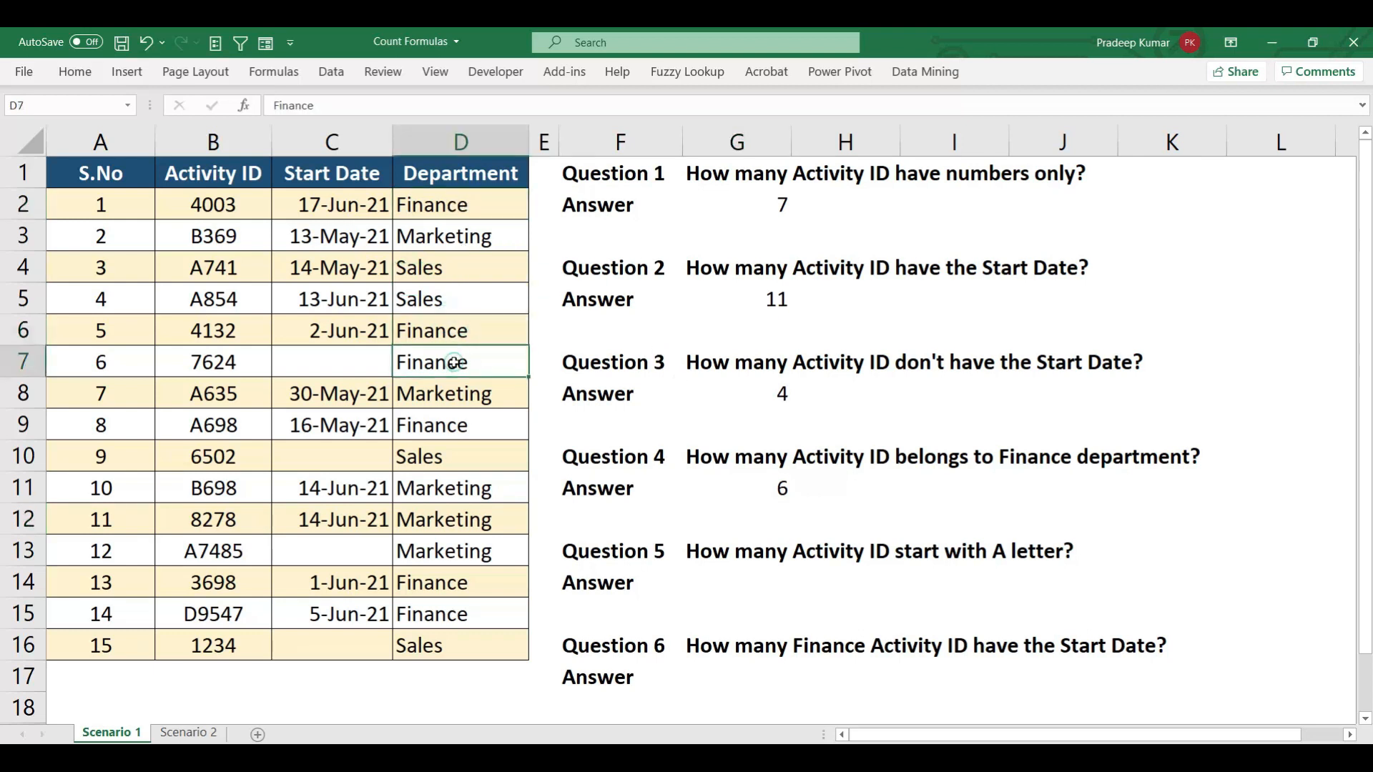
click(453, 423)
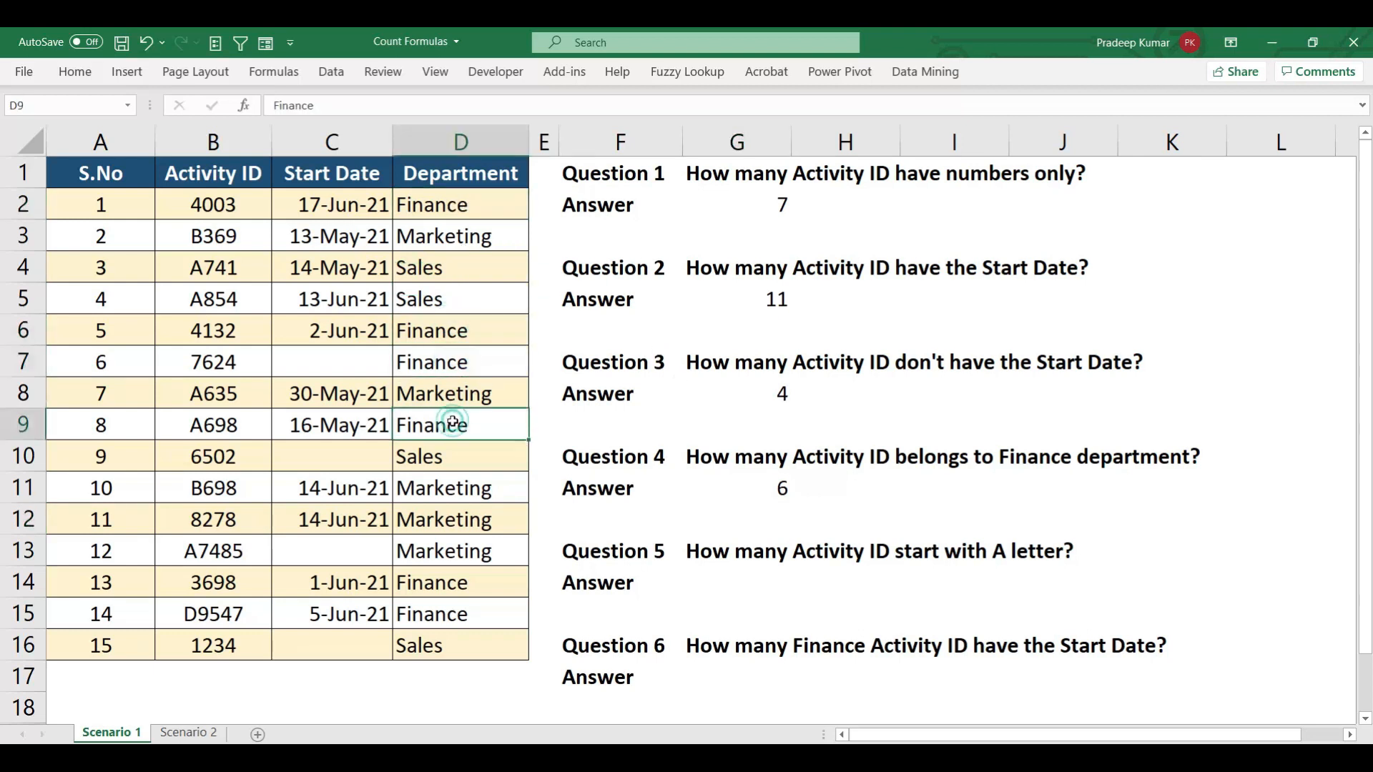
click(442, 612)
Step: Review the Activity ID column and enter =COUNTIF(B2:B16,"A") in G14 as the Question 5 answer
click(733, 581)
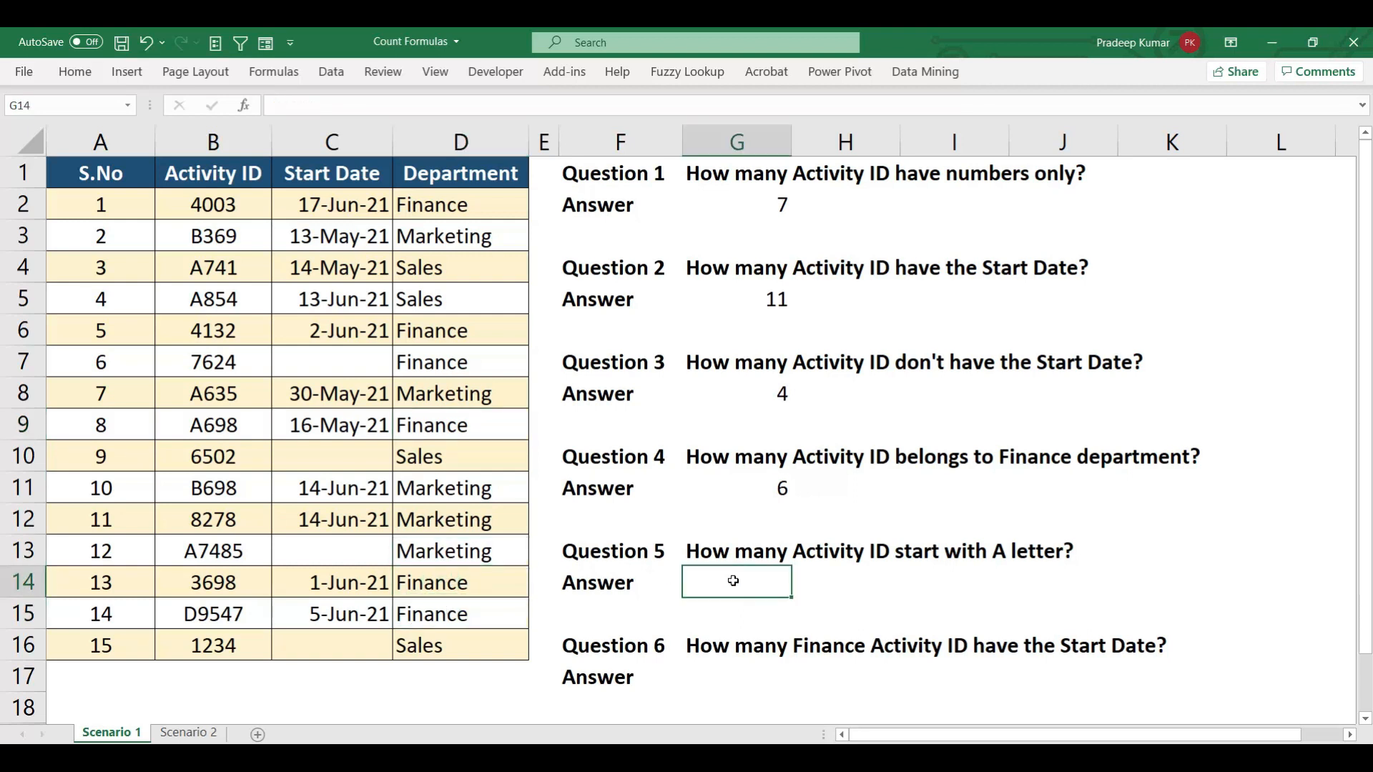
drag(213, 173, 205, 651)
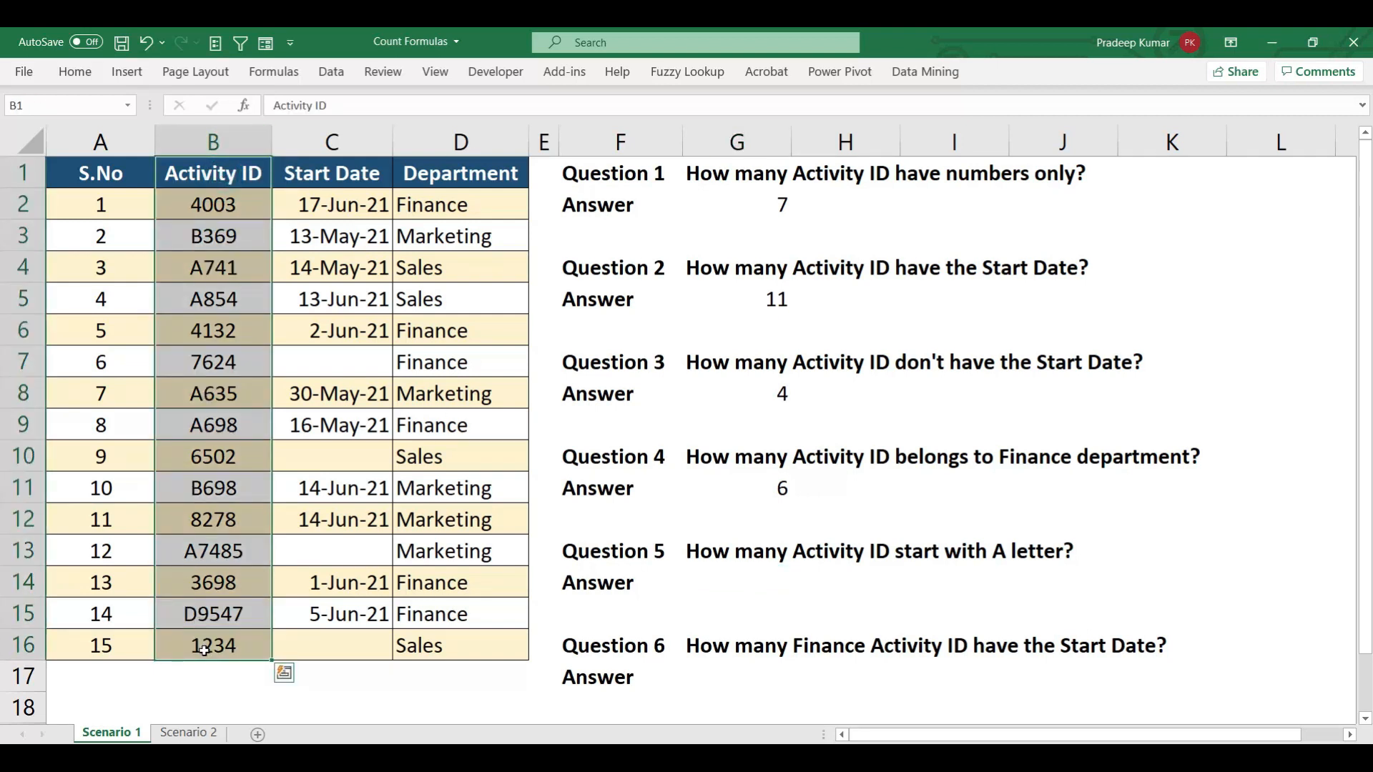
click(204, 270)
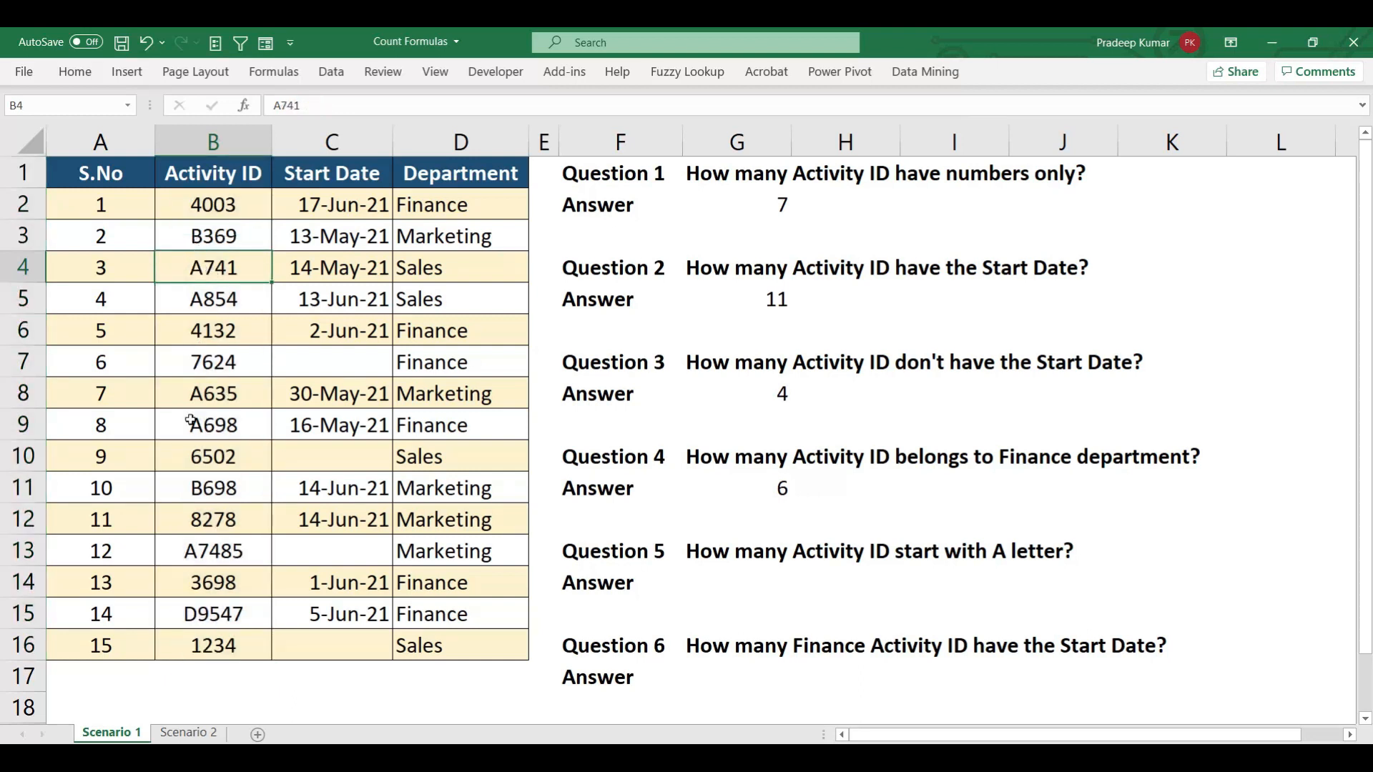
click(200, 609)
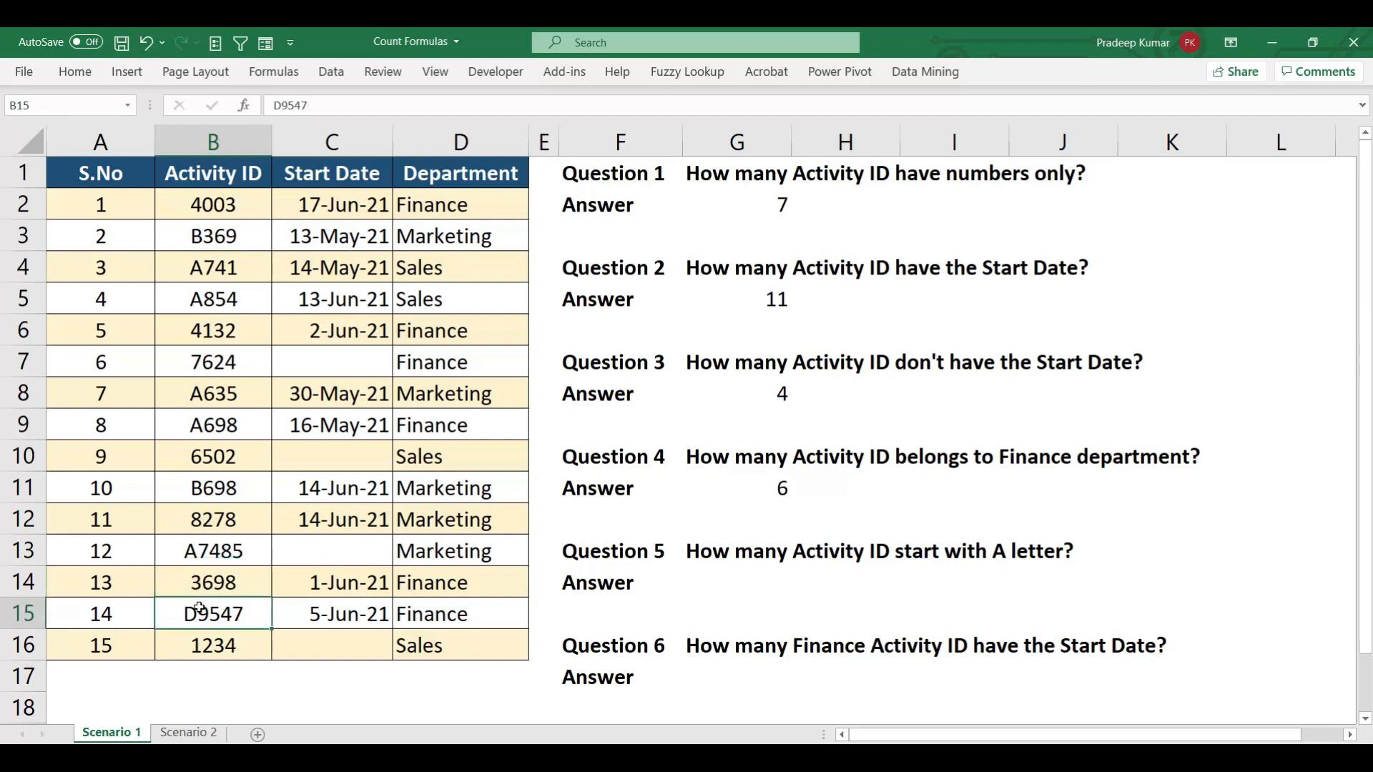
click(748, 575)
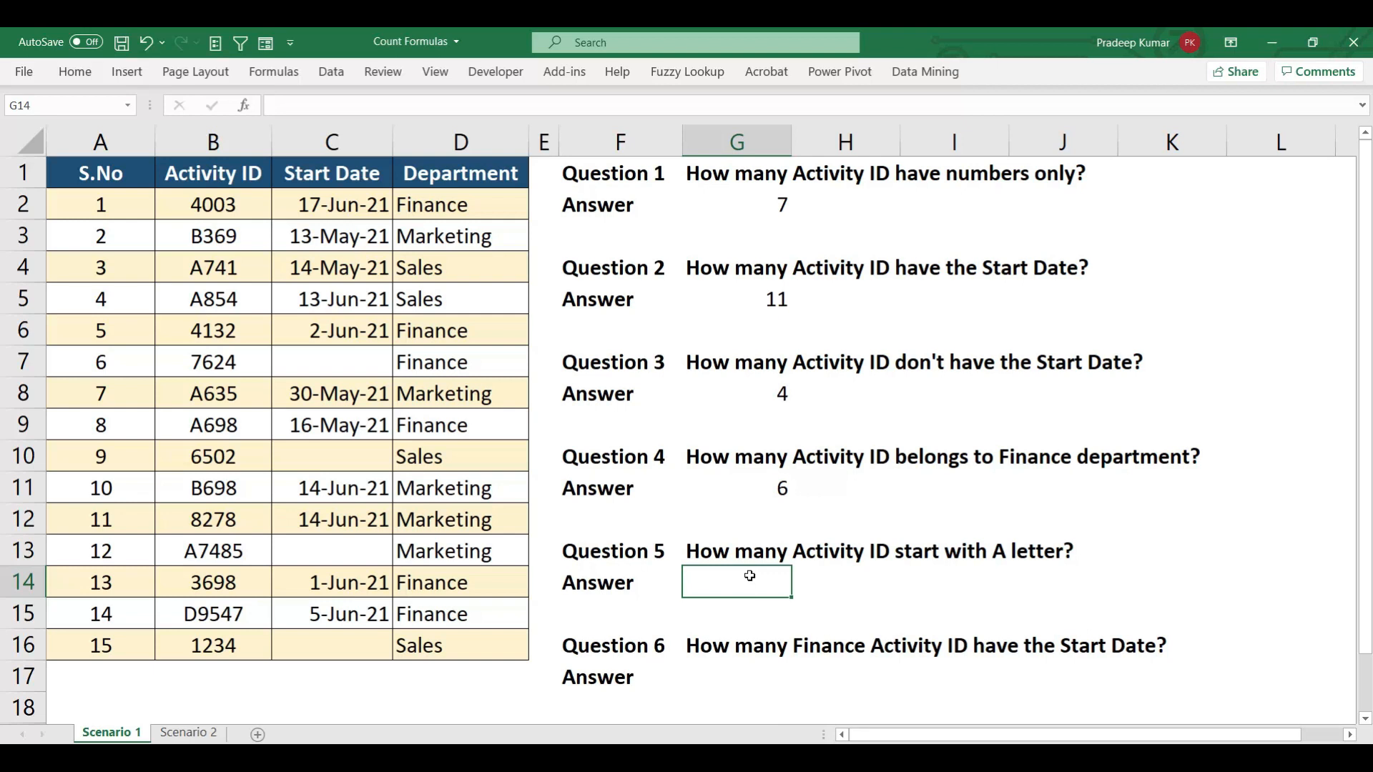
text(=countif)
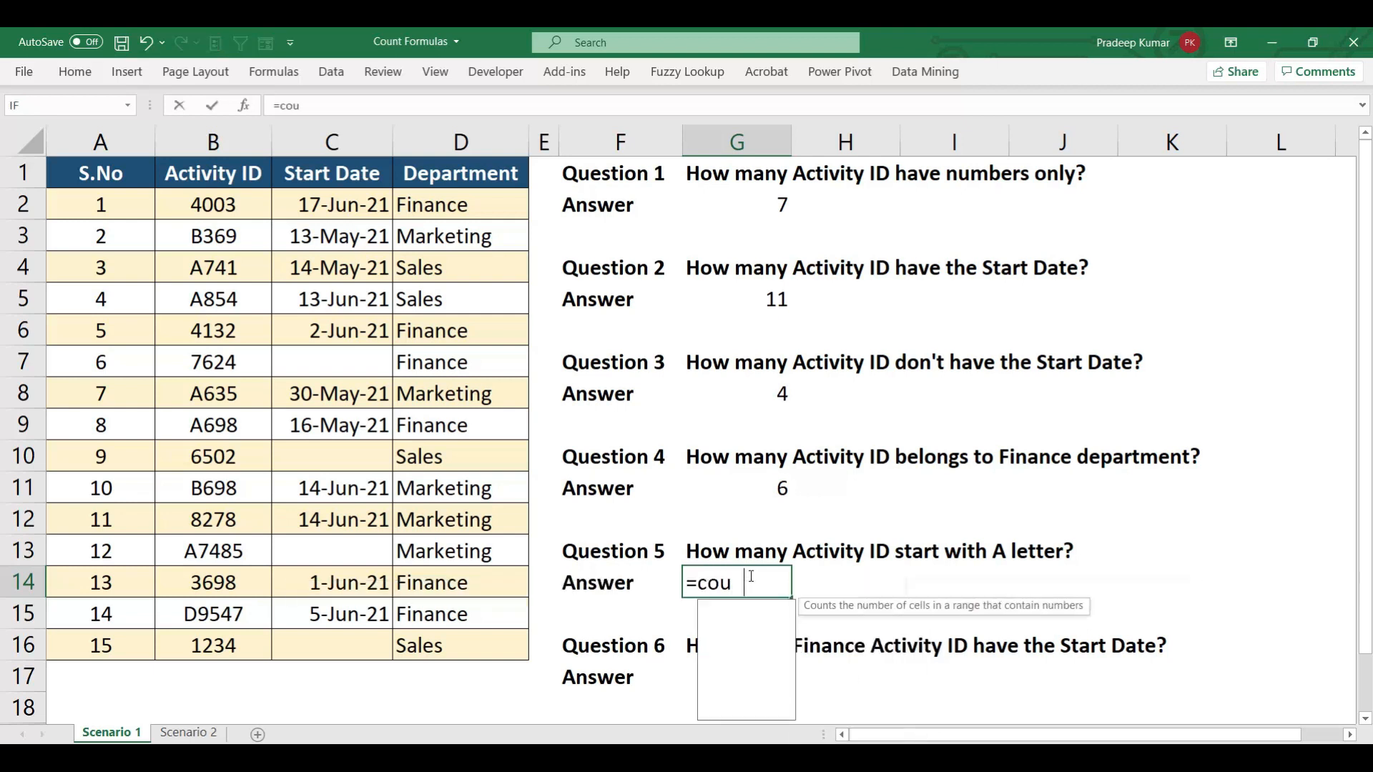
key(Tab)
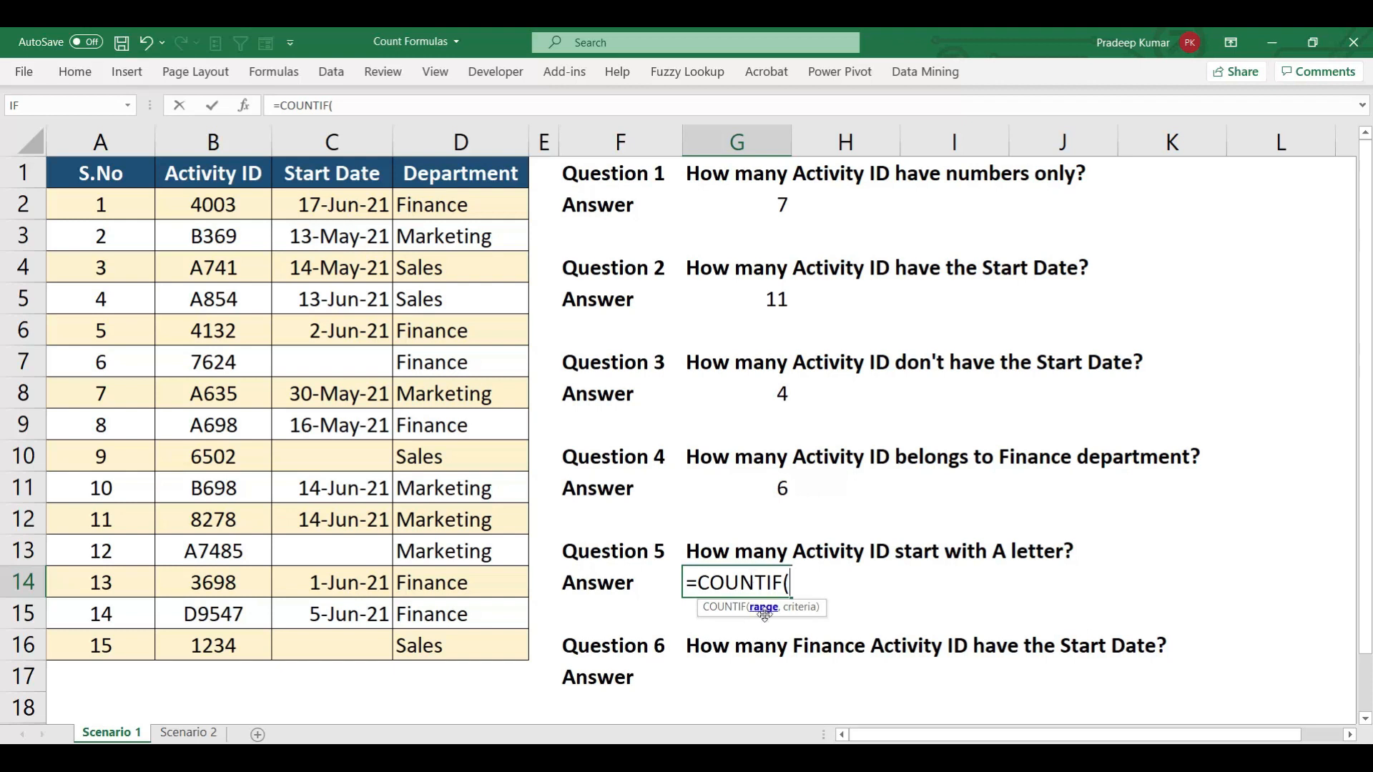
click(221, 207)
drag(221, 207, 208, 641)
text(,)
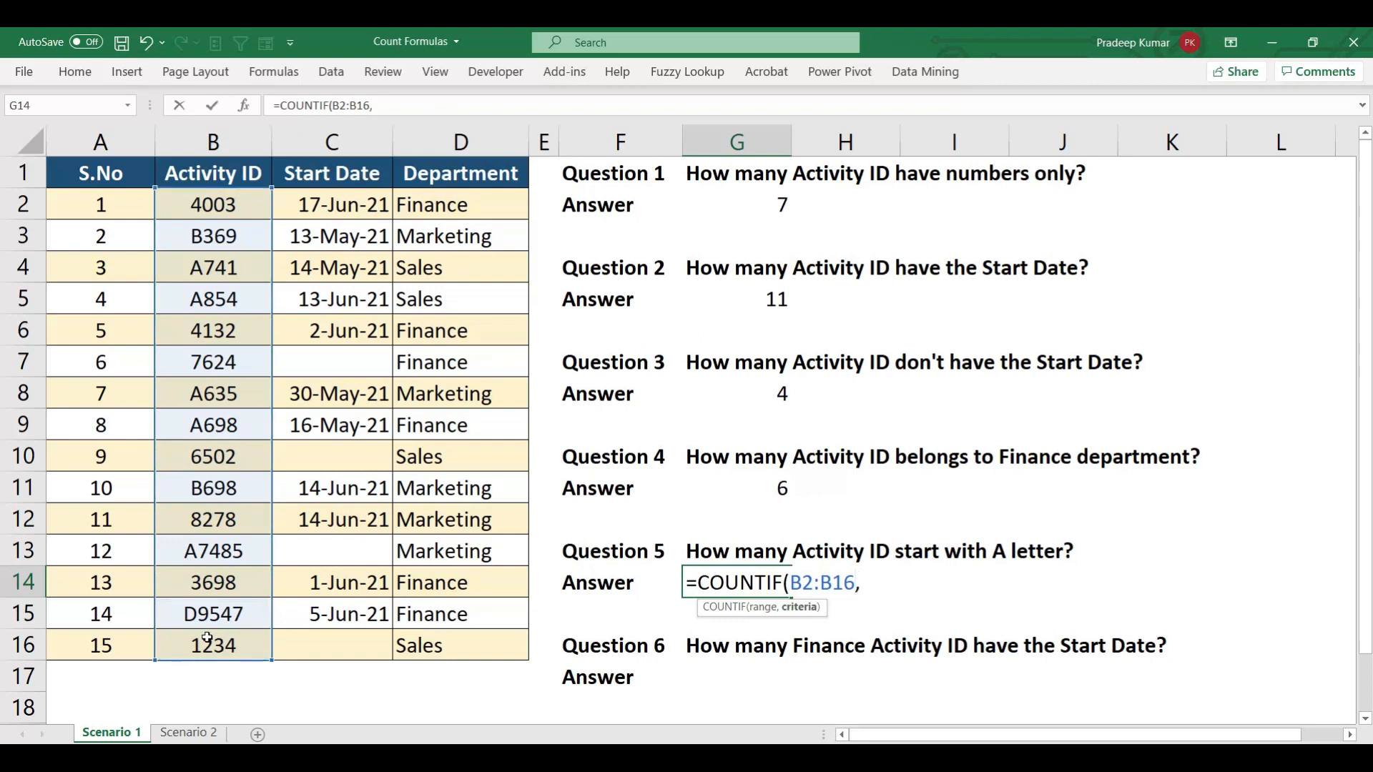
text("A"))
key(Return)
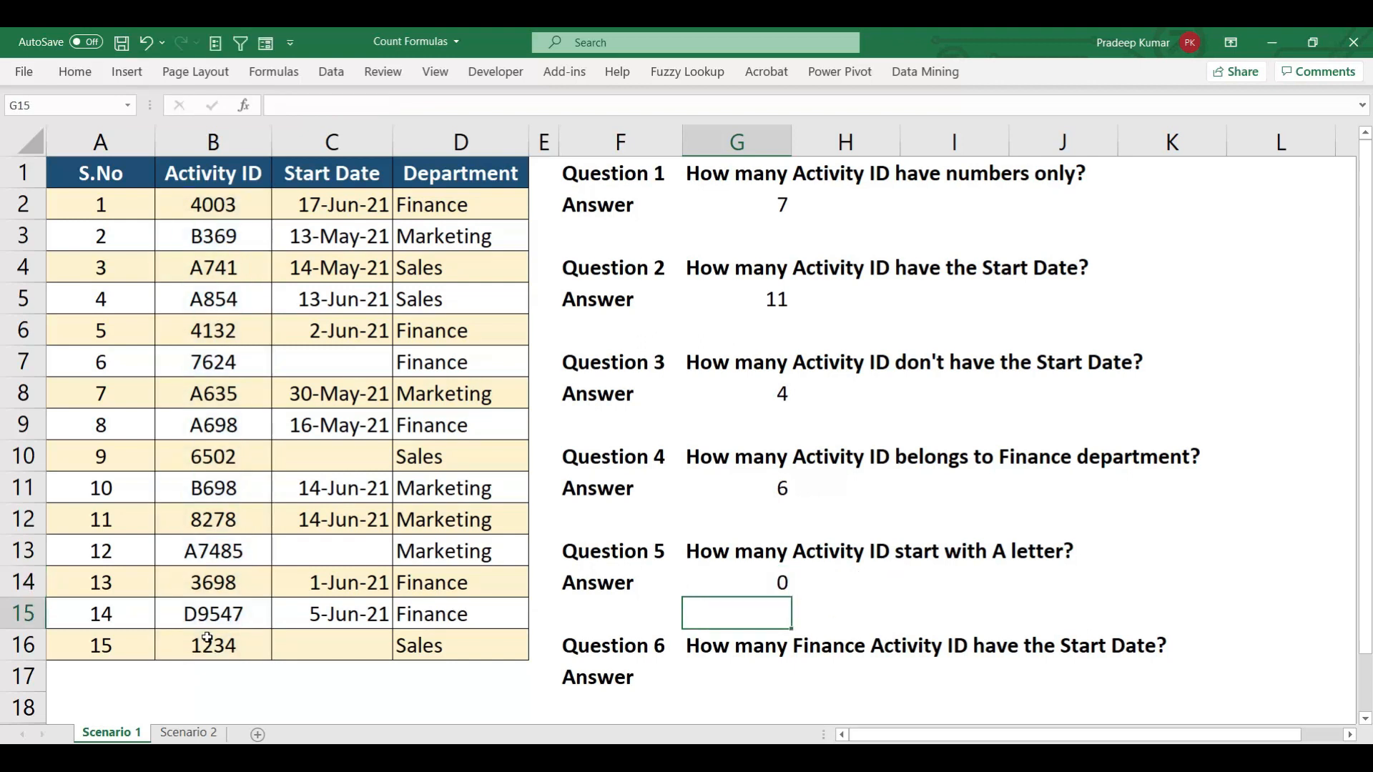
Step: Change the criterion of the Question 5 formula in G14 to "A*" so it matches IDs starting with A
key(Up)
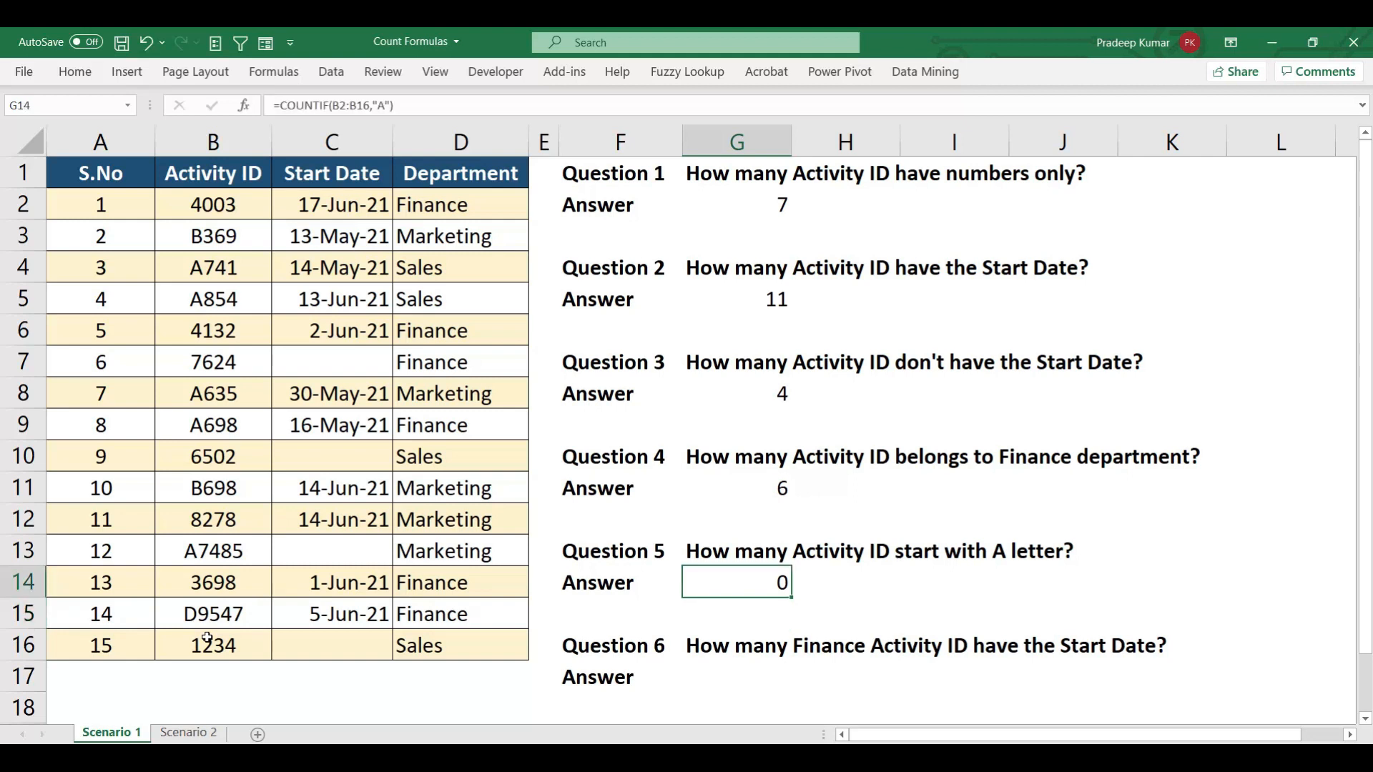
key(F2)
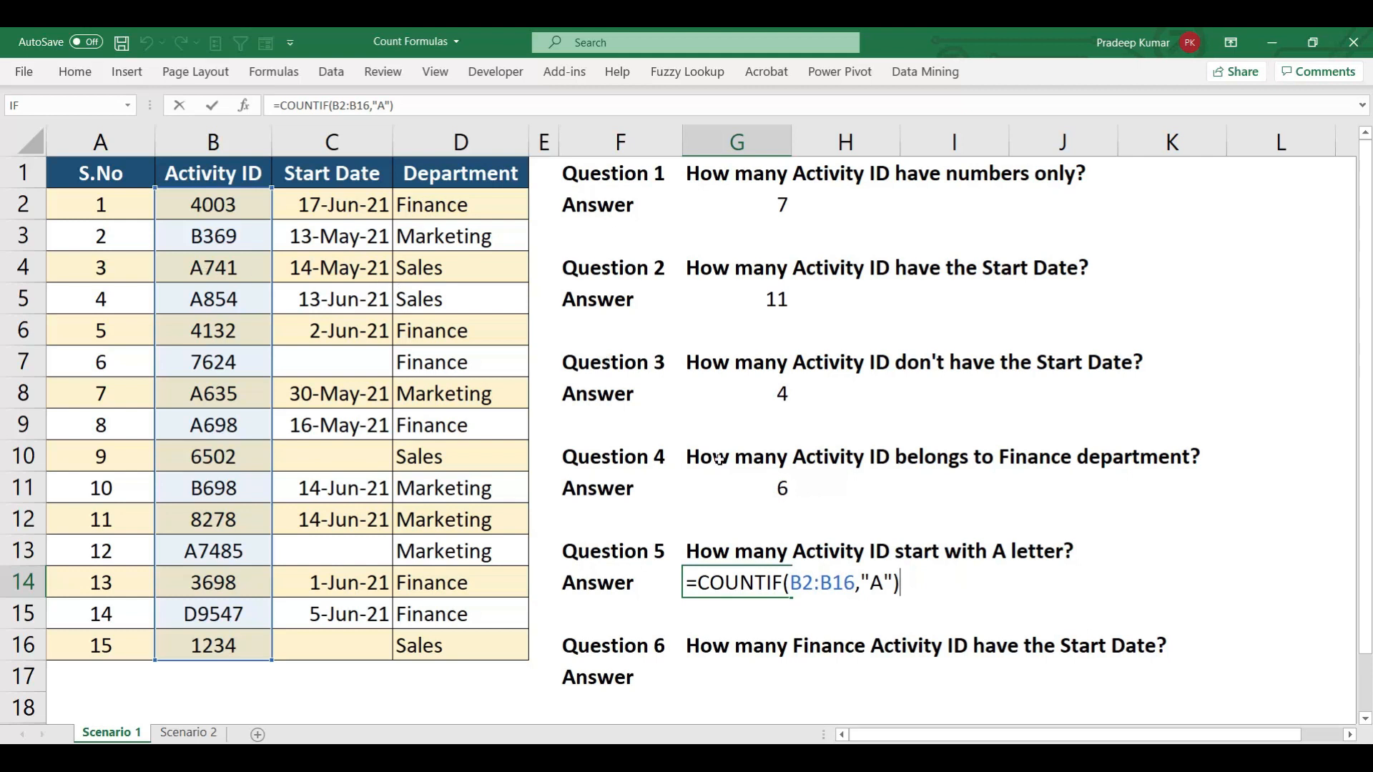
click(884, 583)
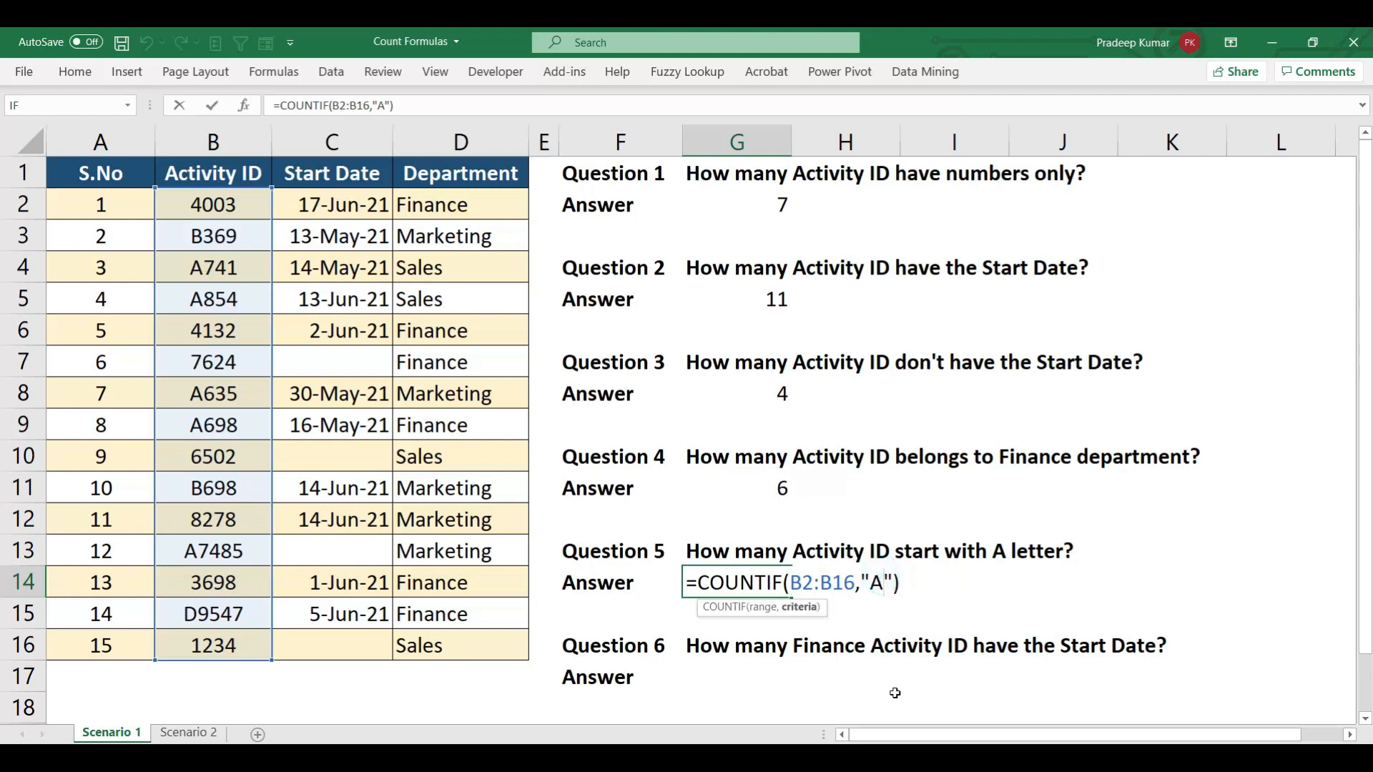
text(*)
key(Return)
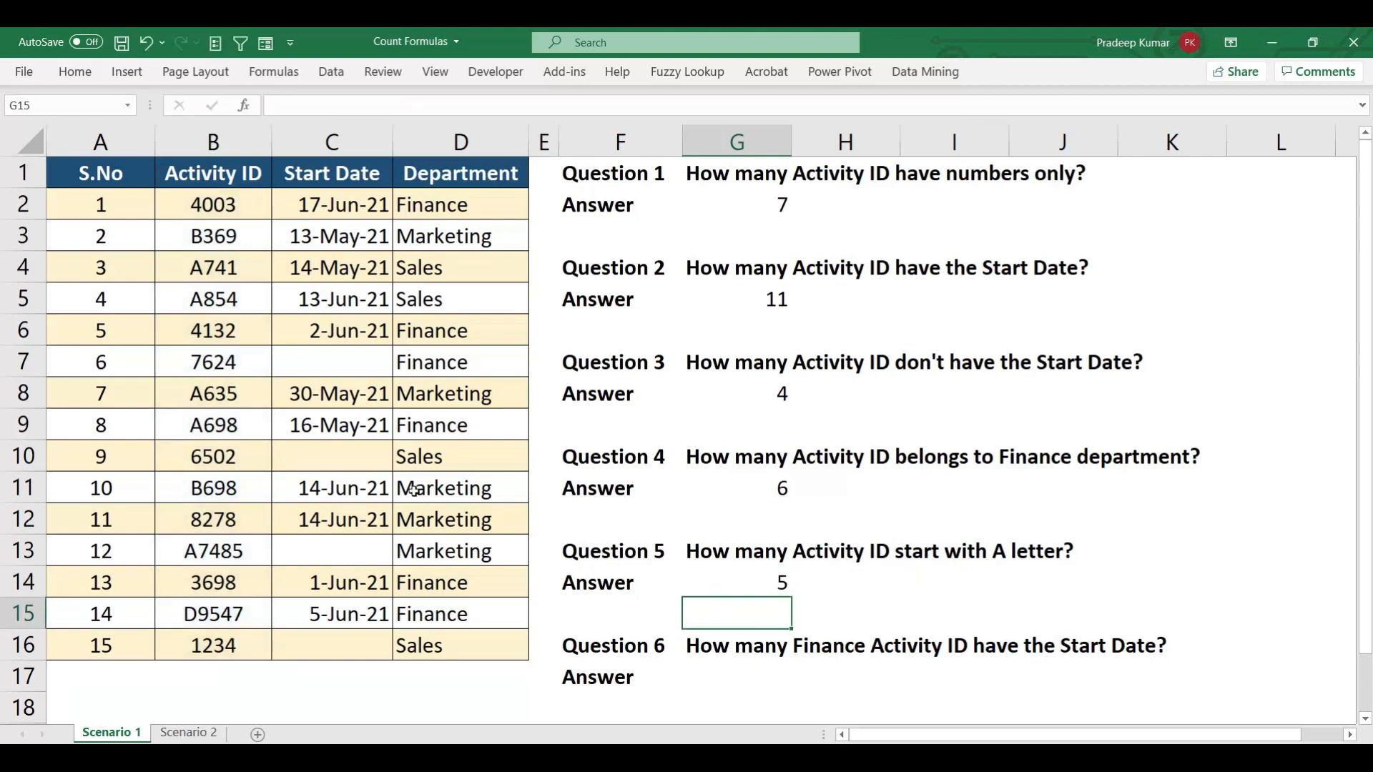
Step: Turn on filtering for the activity table and filter the Activity ID column by the search text A
click(221, 175)
key(ctrl+shift+l)
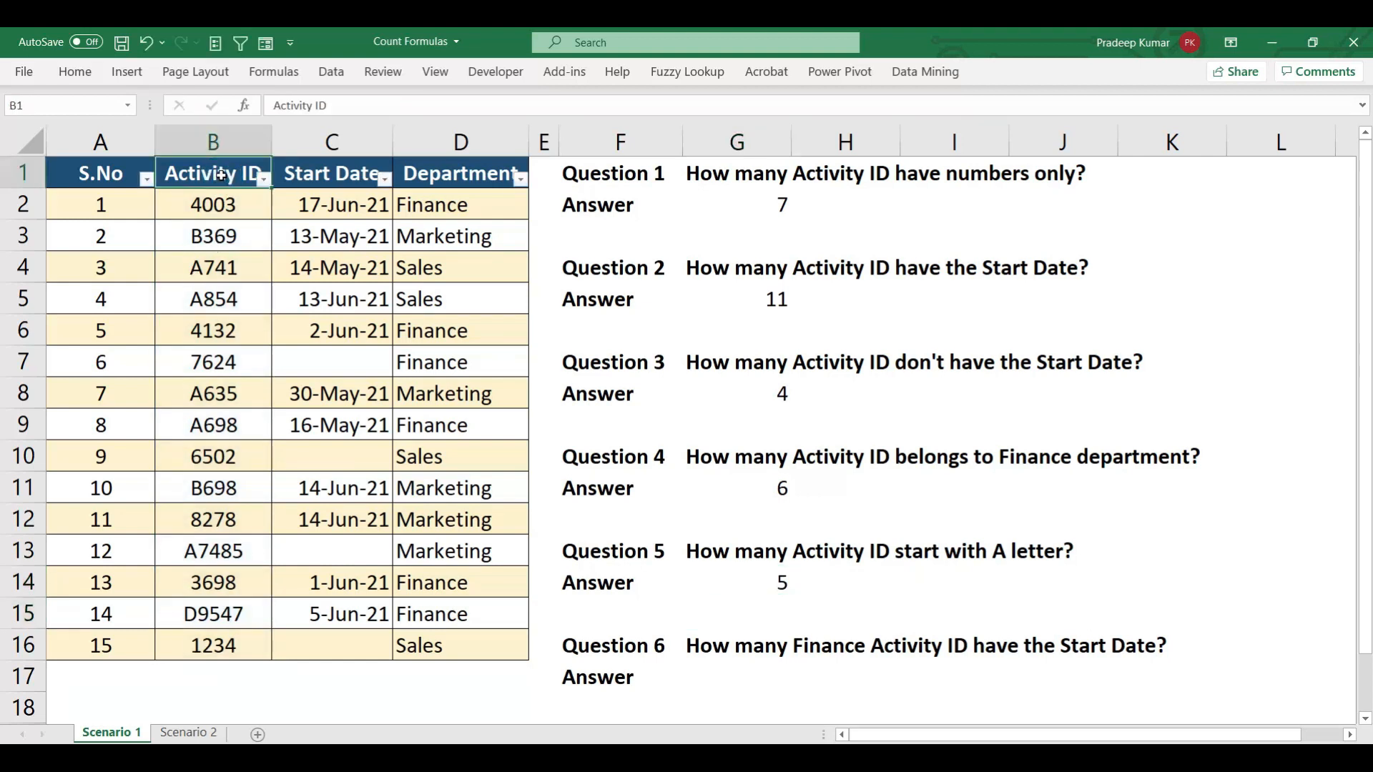
key(alt+Down)
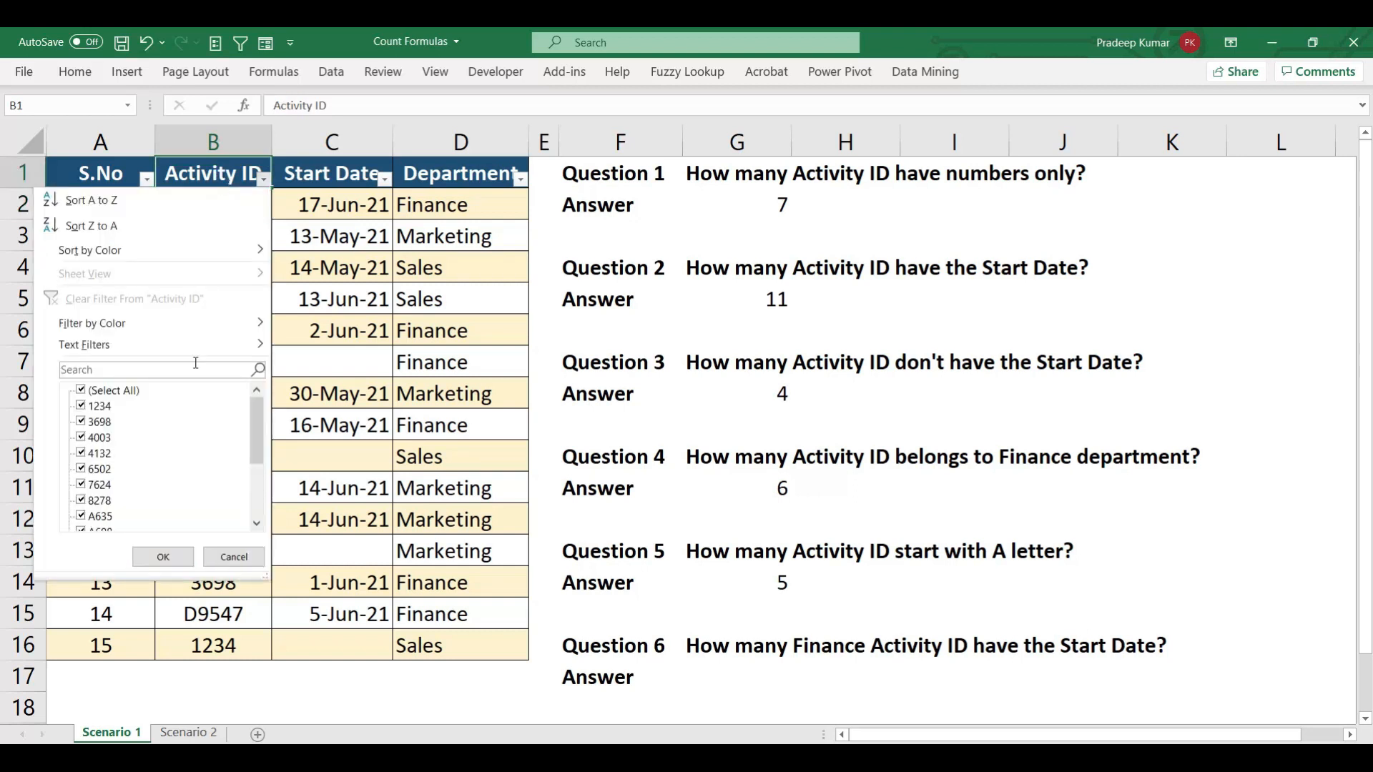
click(174, 364)
text(A)
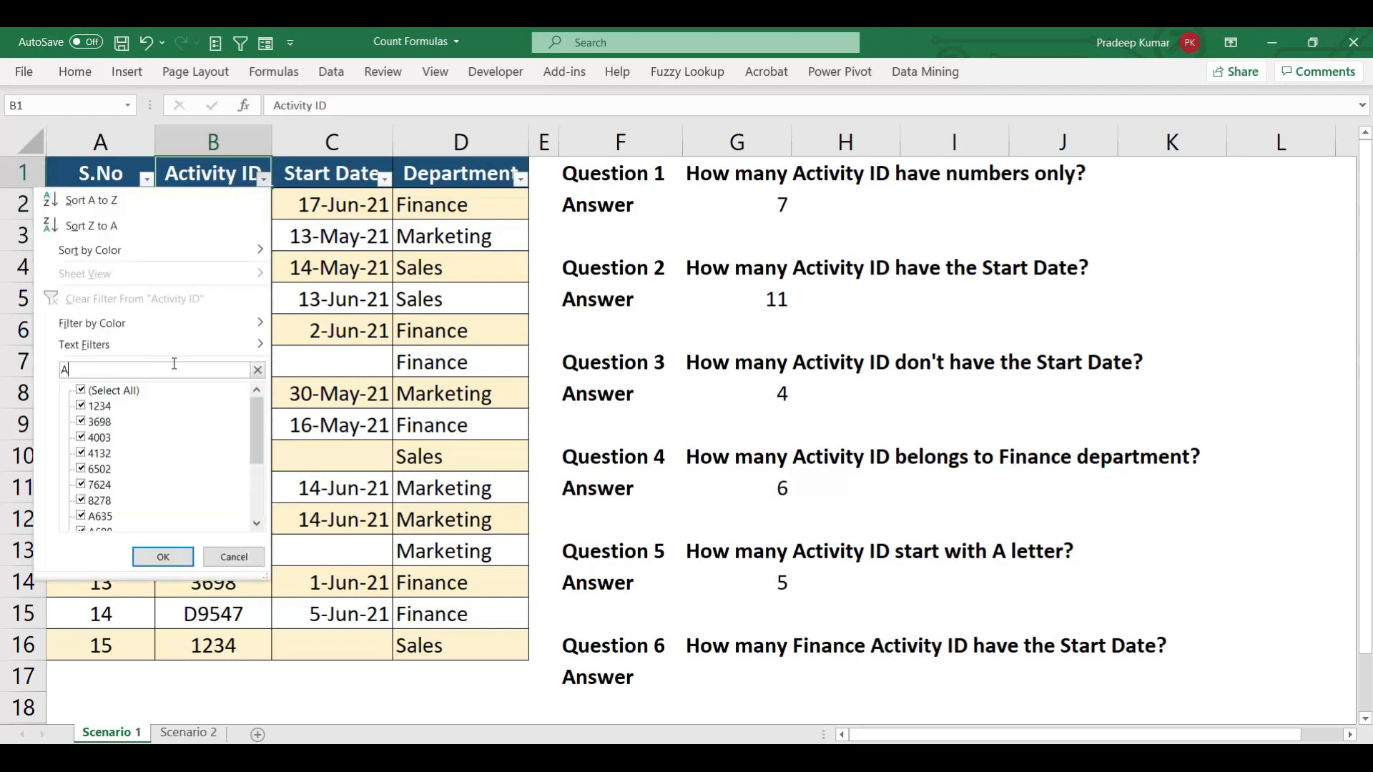
key(Return)
Step: Check the Question 5 answer by going through the filtered Activity IDs one by one, and remove the table's filters
click(217, 205)
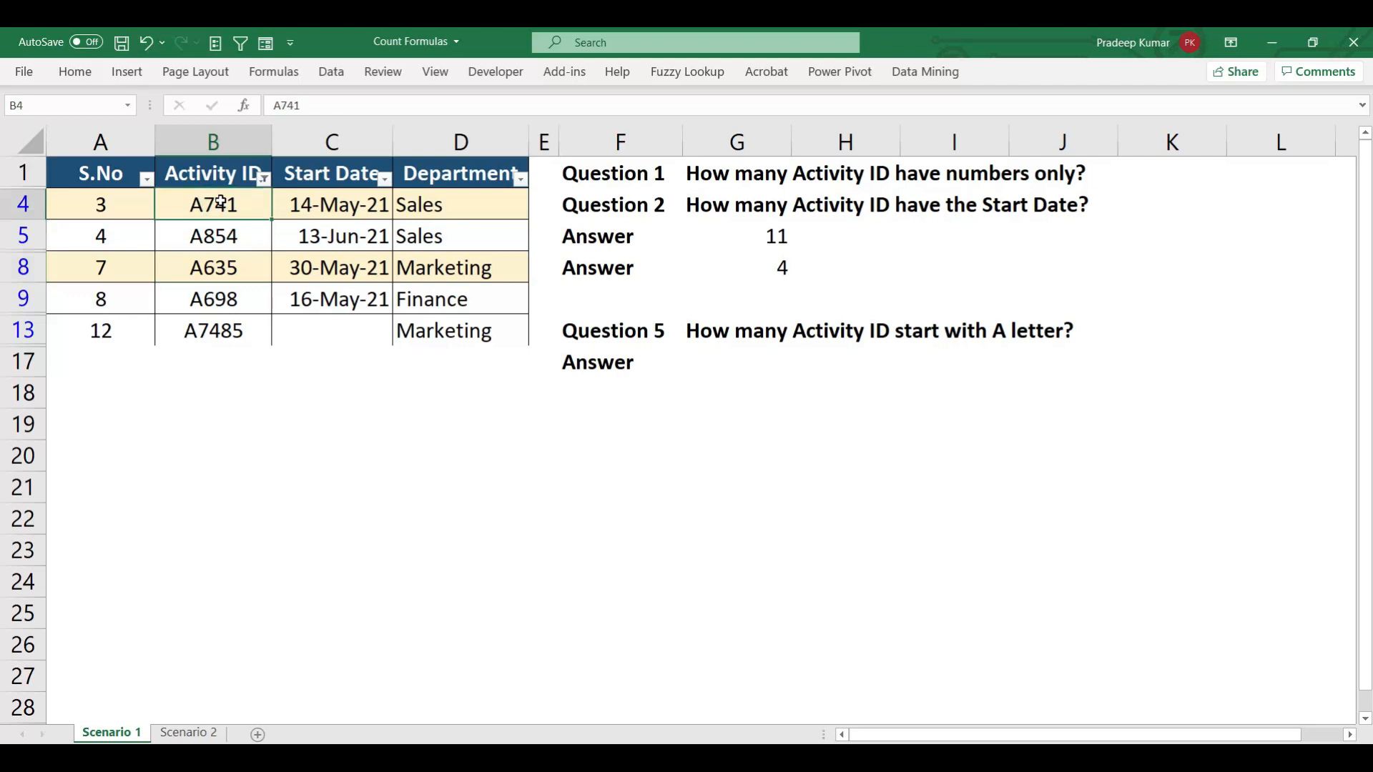
click(219, 228)
click(221, 268)
click(221, 295)
click(225, 325)
click(226, 172)
key(ctrl+shift+l)
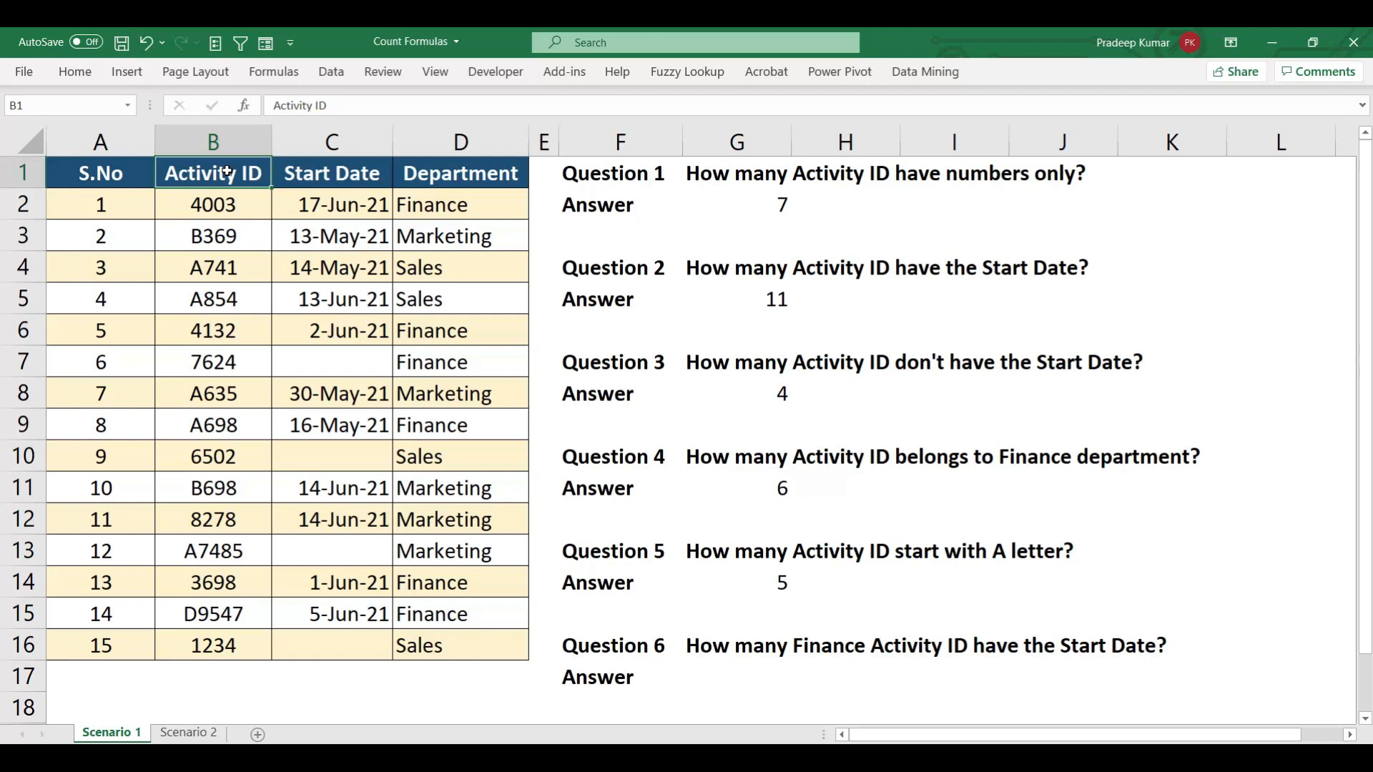
Step: Start the Question 6 answer in G17 as a COUNTIFS formula with the Department range D2:D16 and the criterion "Finance"
click(731, 679)
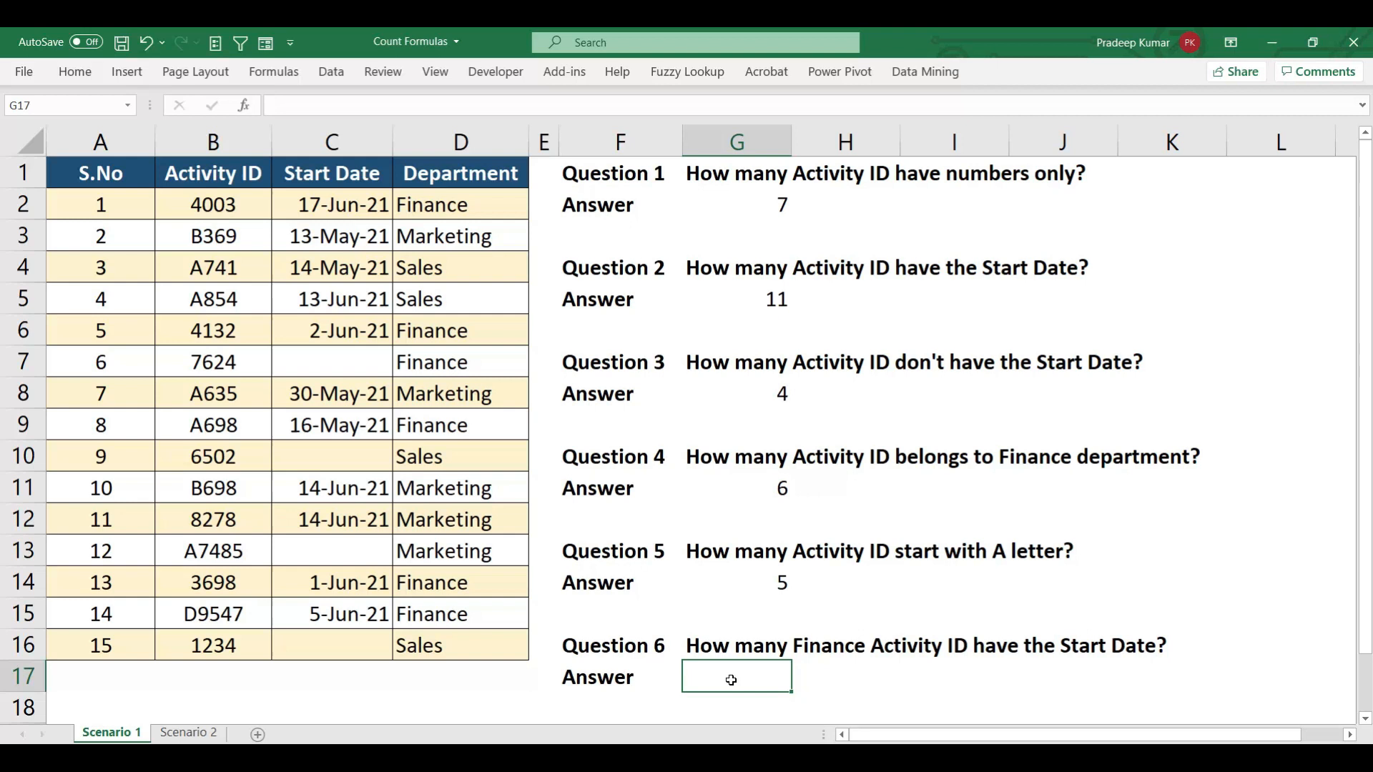
drag(474, 176, 468, 633)
drag(336, 175, 344, 644)
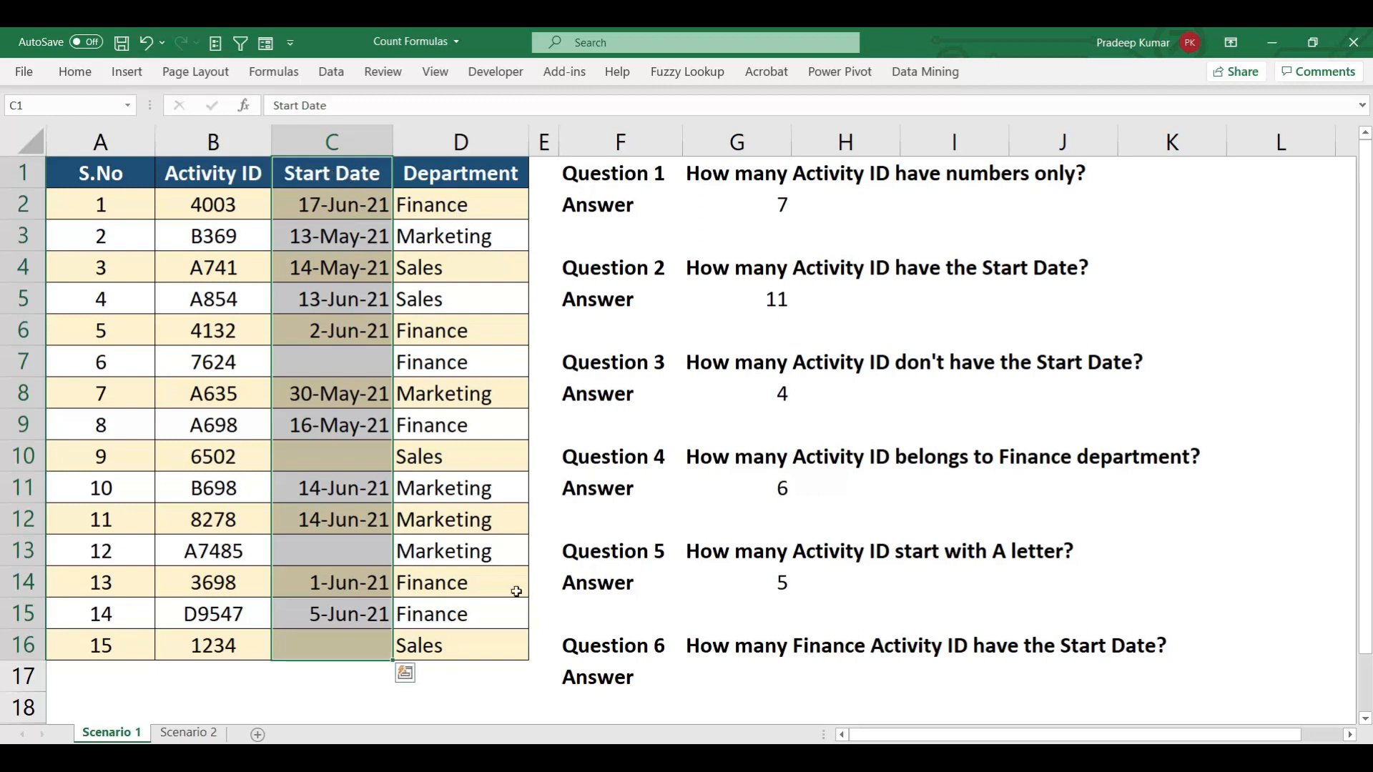
click(737, 672)
text(=countifs)
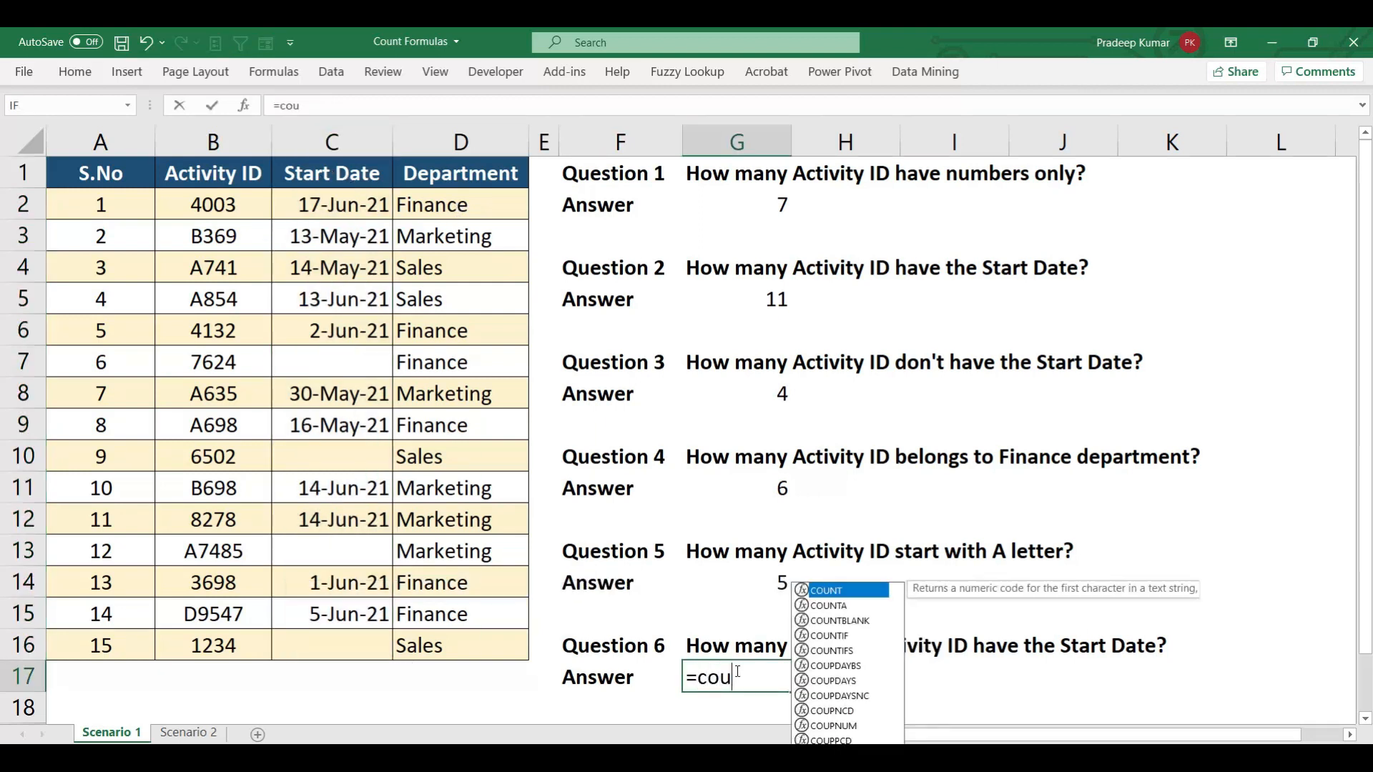
key(Tab)
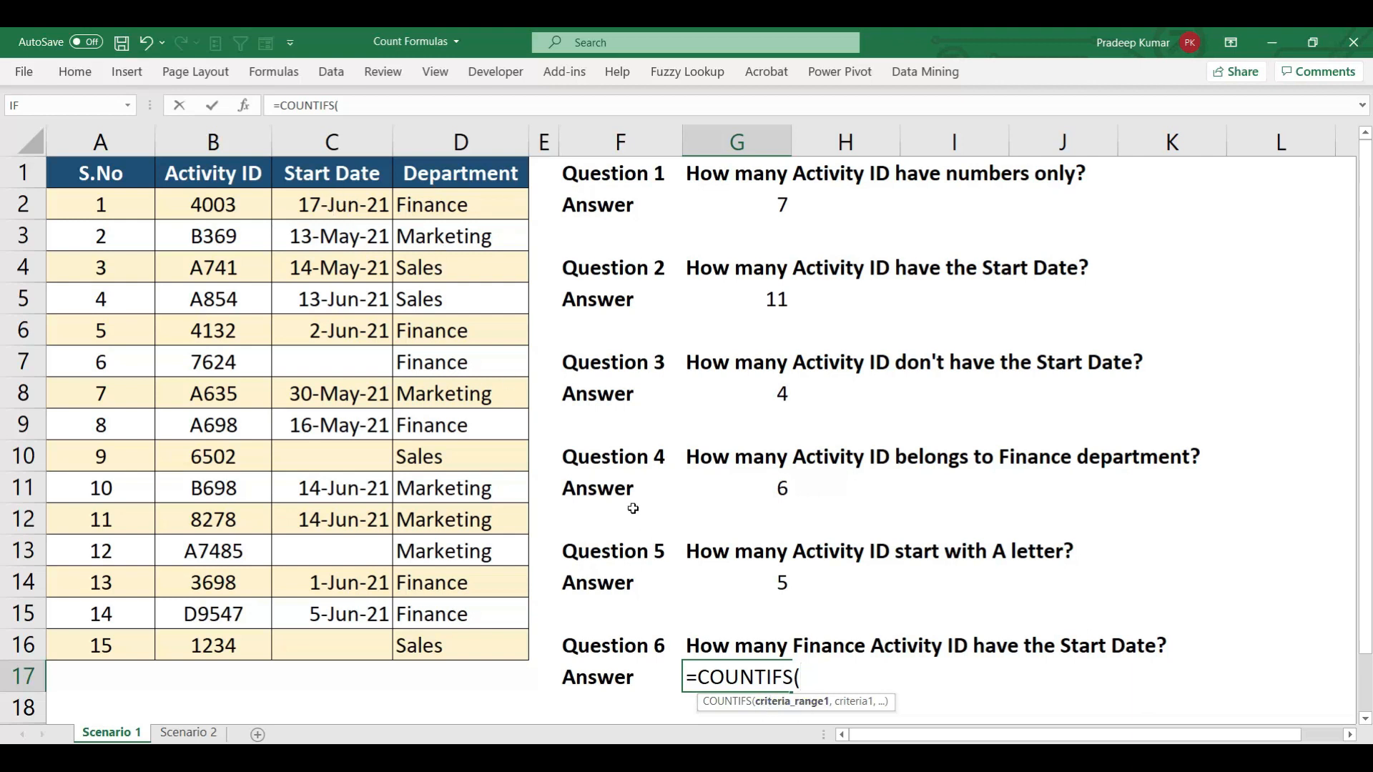
drag(457, 201, 454, 647)
text(,)
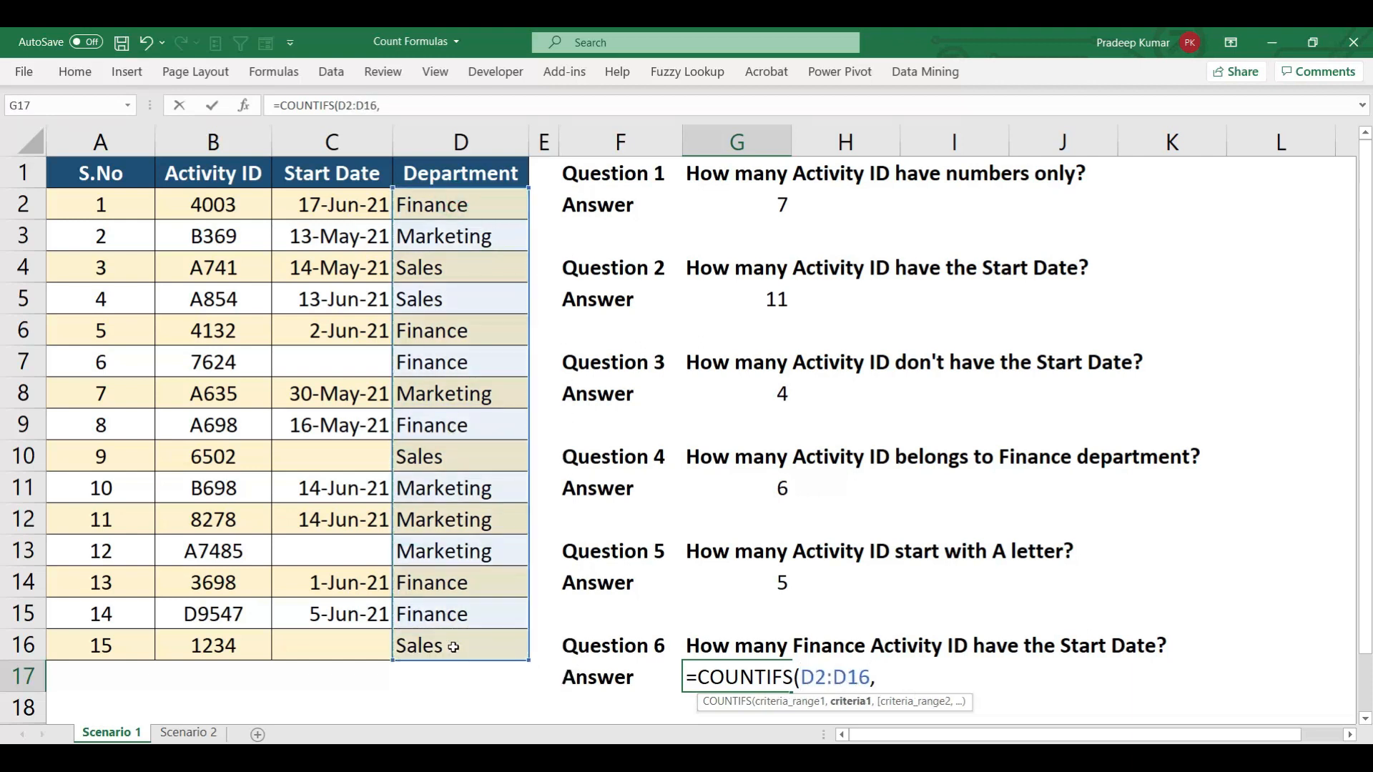
text("Finance",)
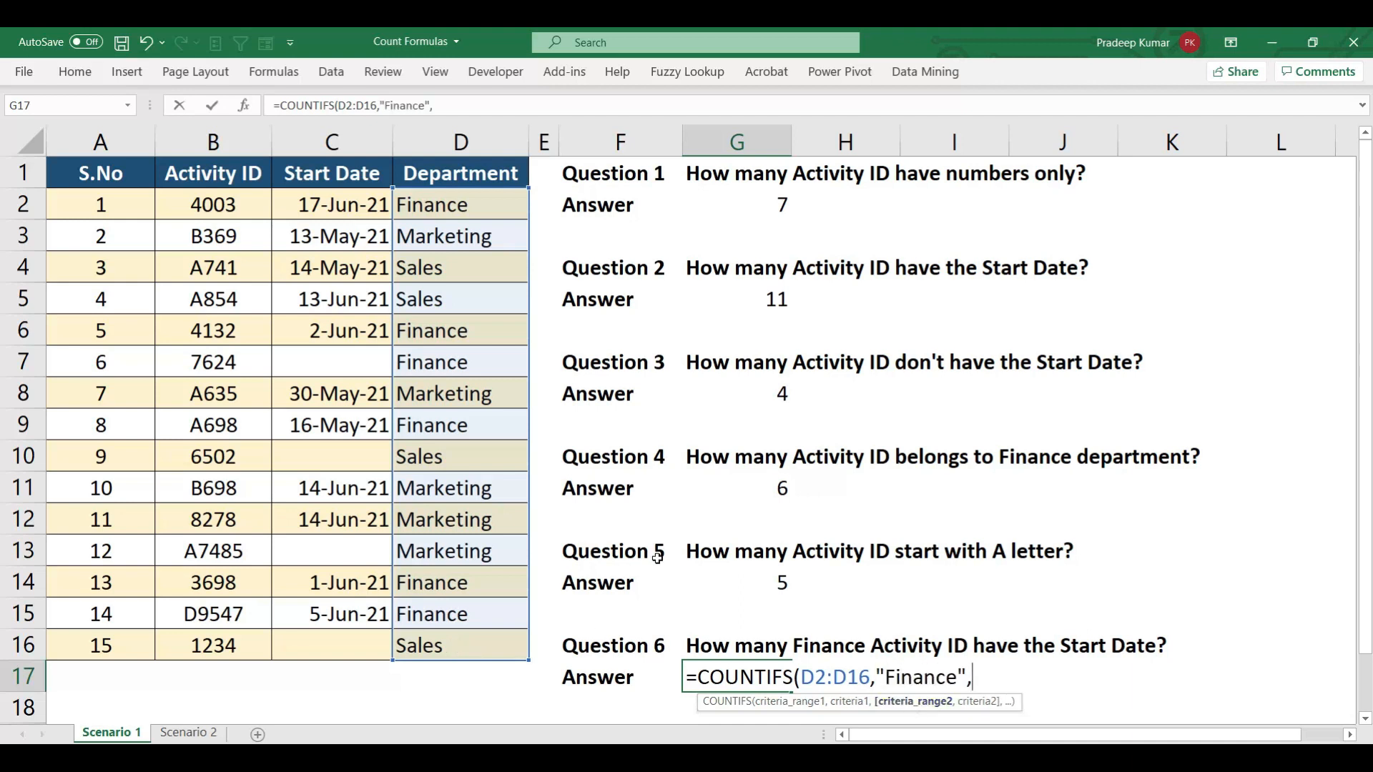
Step: Complete the Question 6 formula with the Start Date range C2:C16 and the non-blank criterion "<>", and enter it
drag(347, 206, 333, 645)
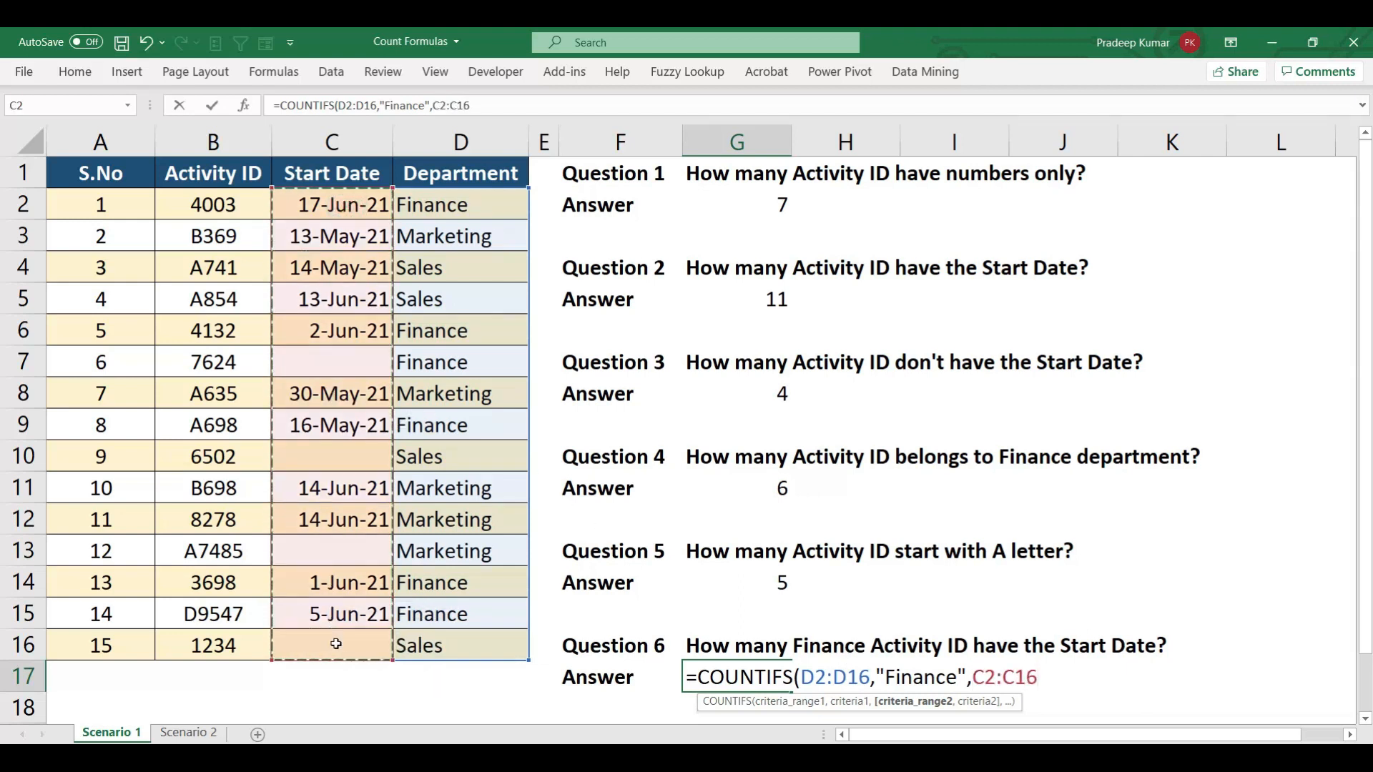
text(,)
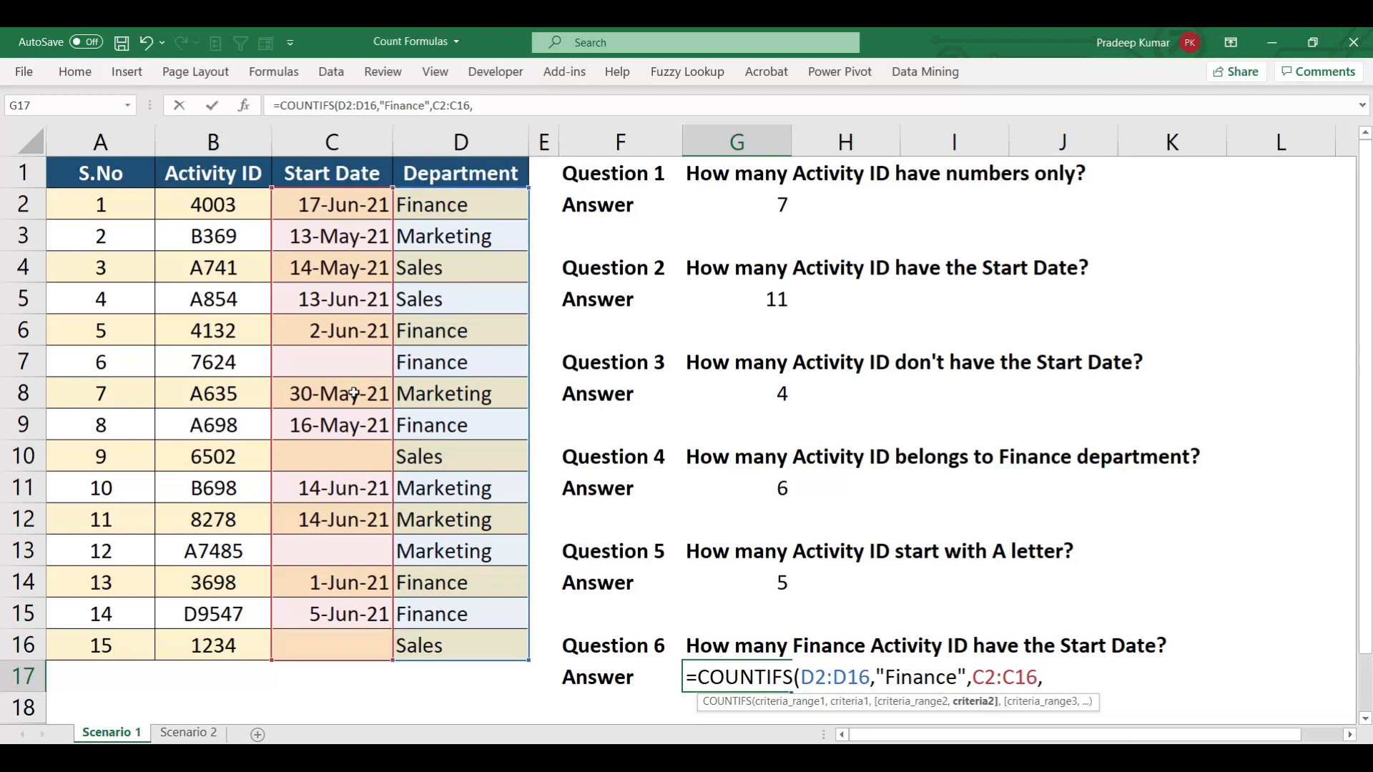
text("<>"))
key(Return)
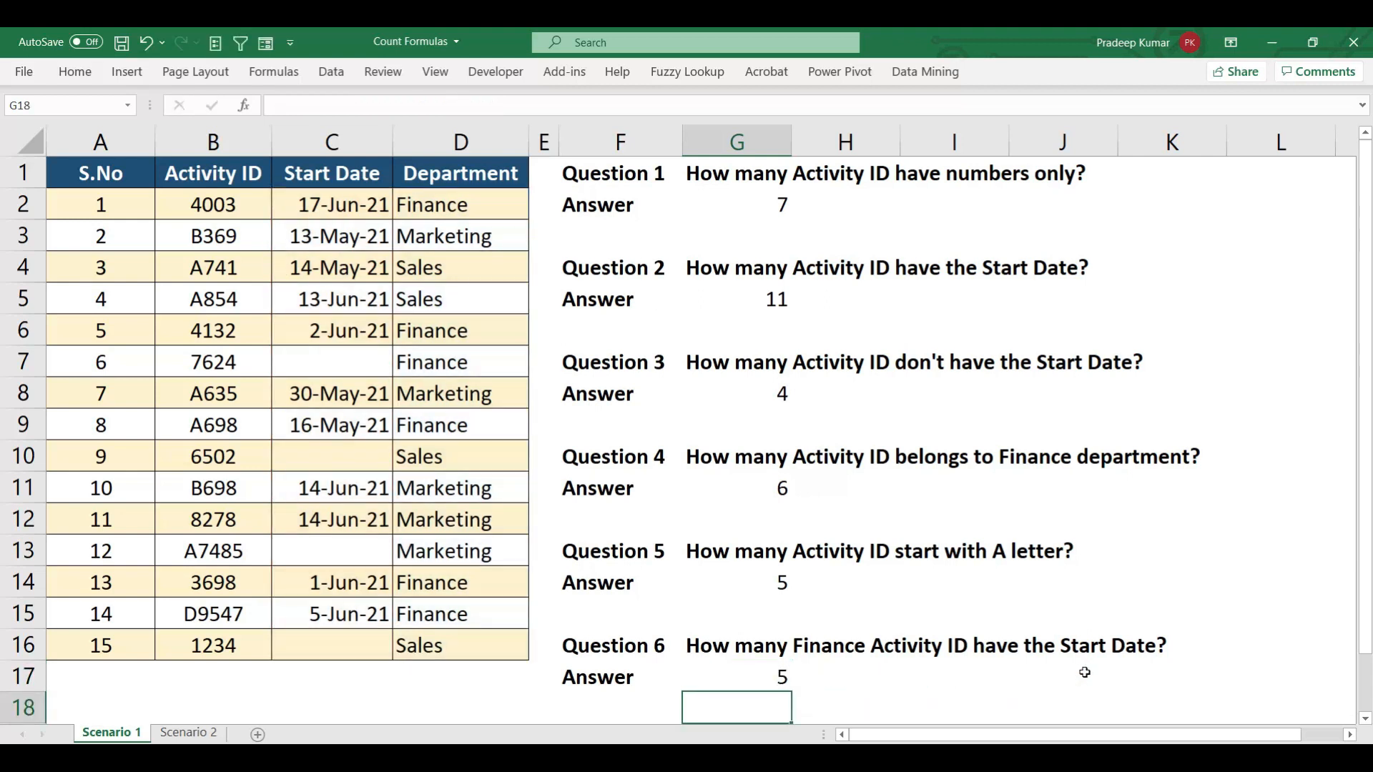
Step: Turn on filtering for the activity table and filter the Department column to show only Finance
click(427, 175)
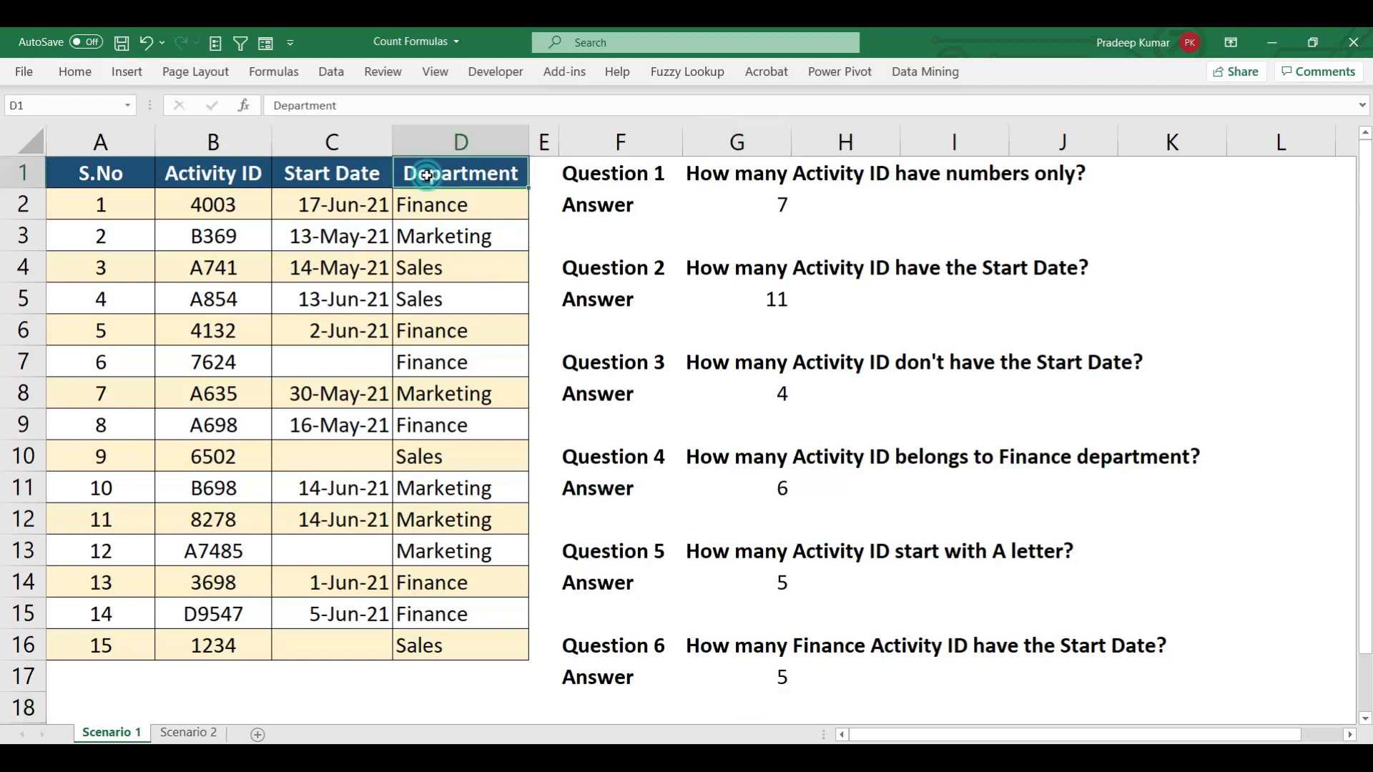
key(ctrl+shift+l)
key(alt+Down)
key(Up)
key(space)
key(Down)
key(Down)
key(Up)
key(space)
key(Return)
Step: Check the Question 6 answer against the Start Dates of the filtered Finance rows, and remove the table's filters
drag(431, 203, 443, 362)
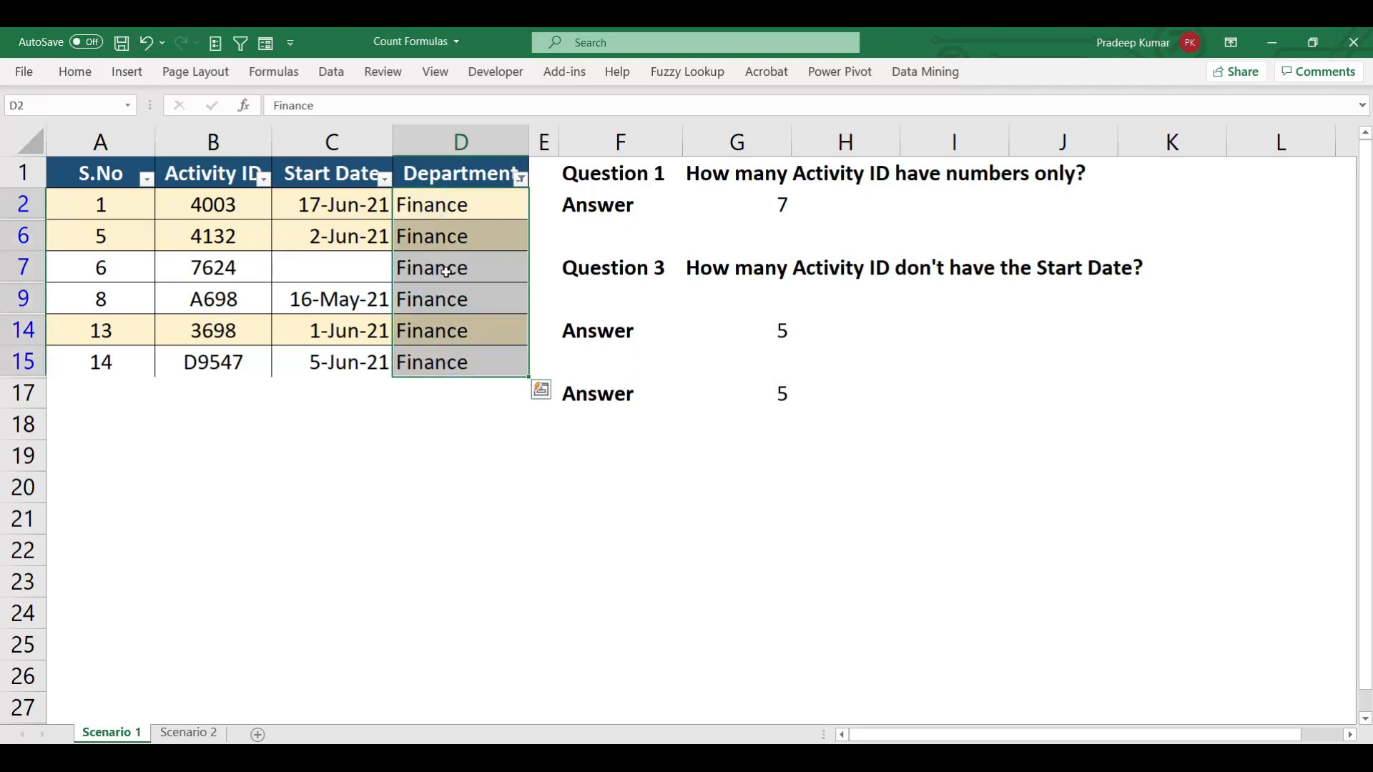
click(363, 231)
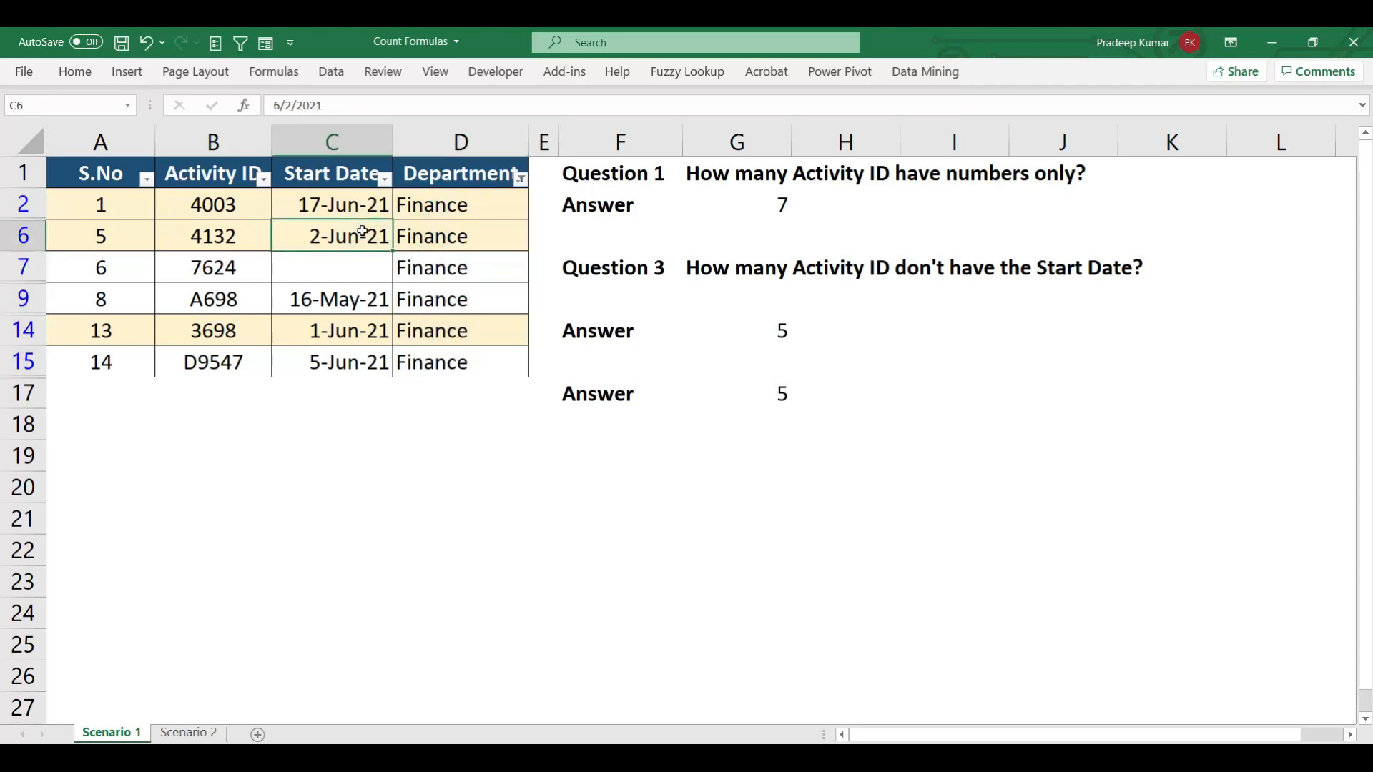
click(356, 268)
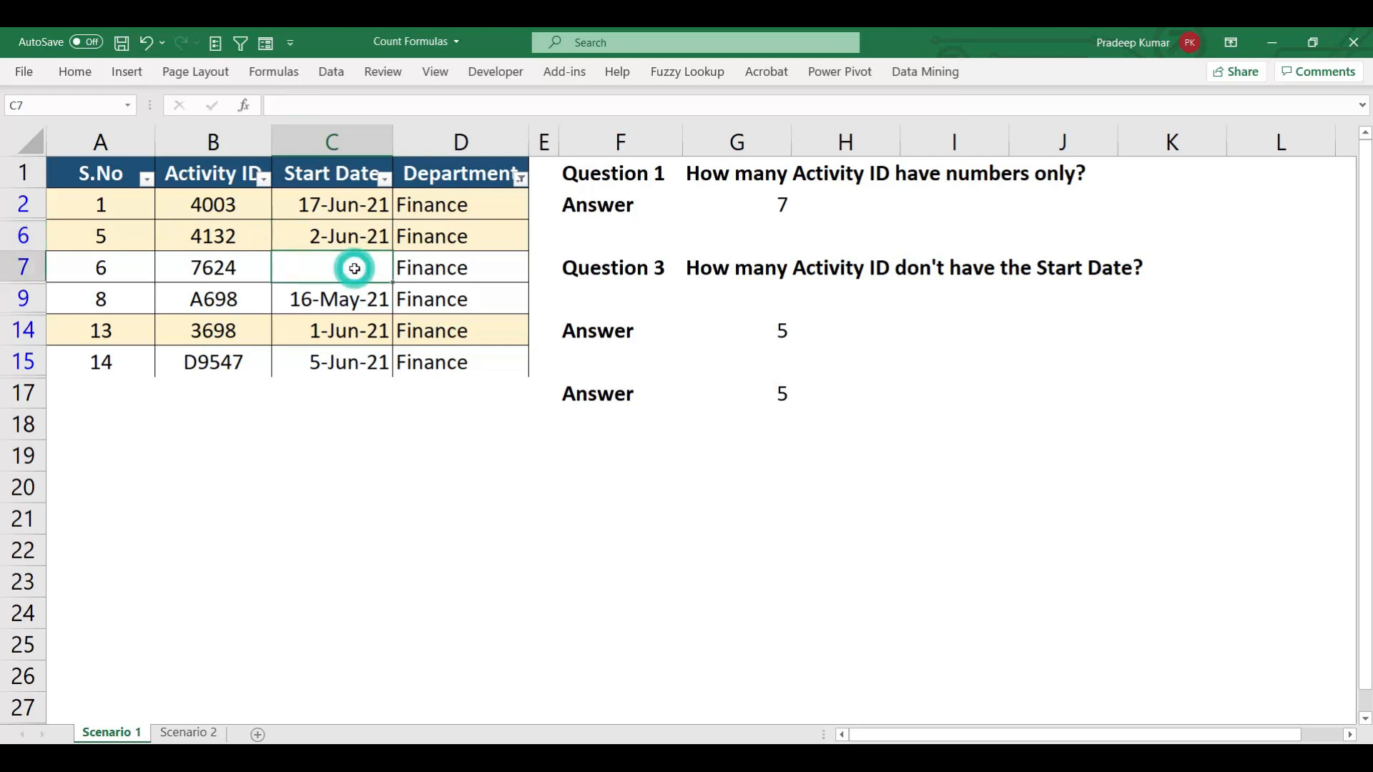
key(ctrl+shift+l)
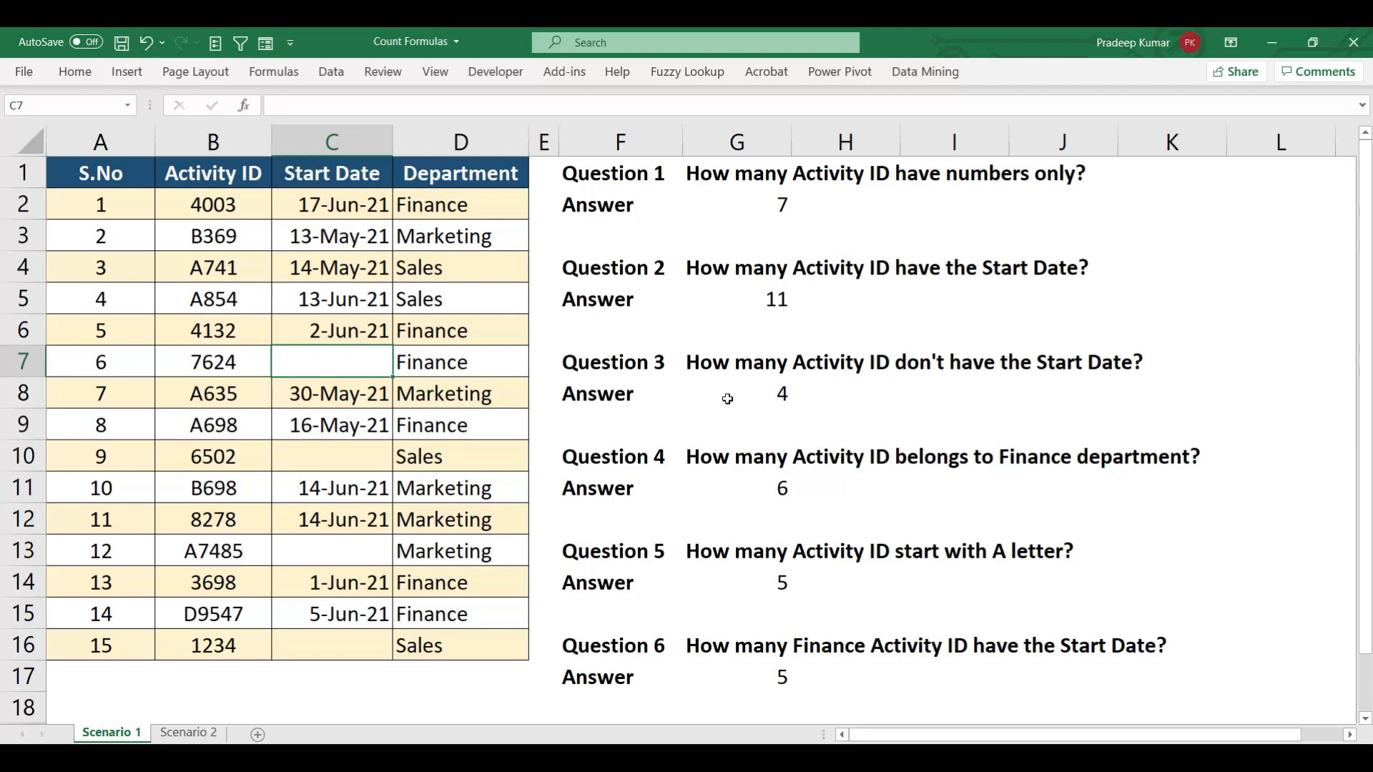
Step: Review the Emp ID and empty Activity ID columns on the Scenario 2 sheet and compare them with the Activity ID column on Scenario 1
click(191, 734)
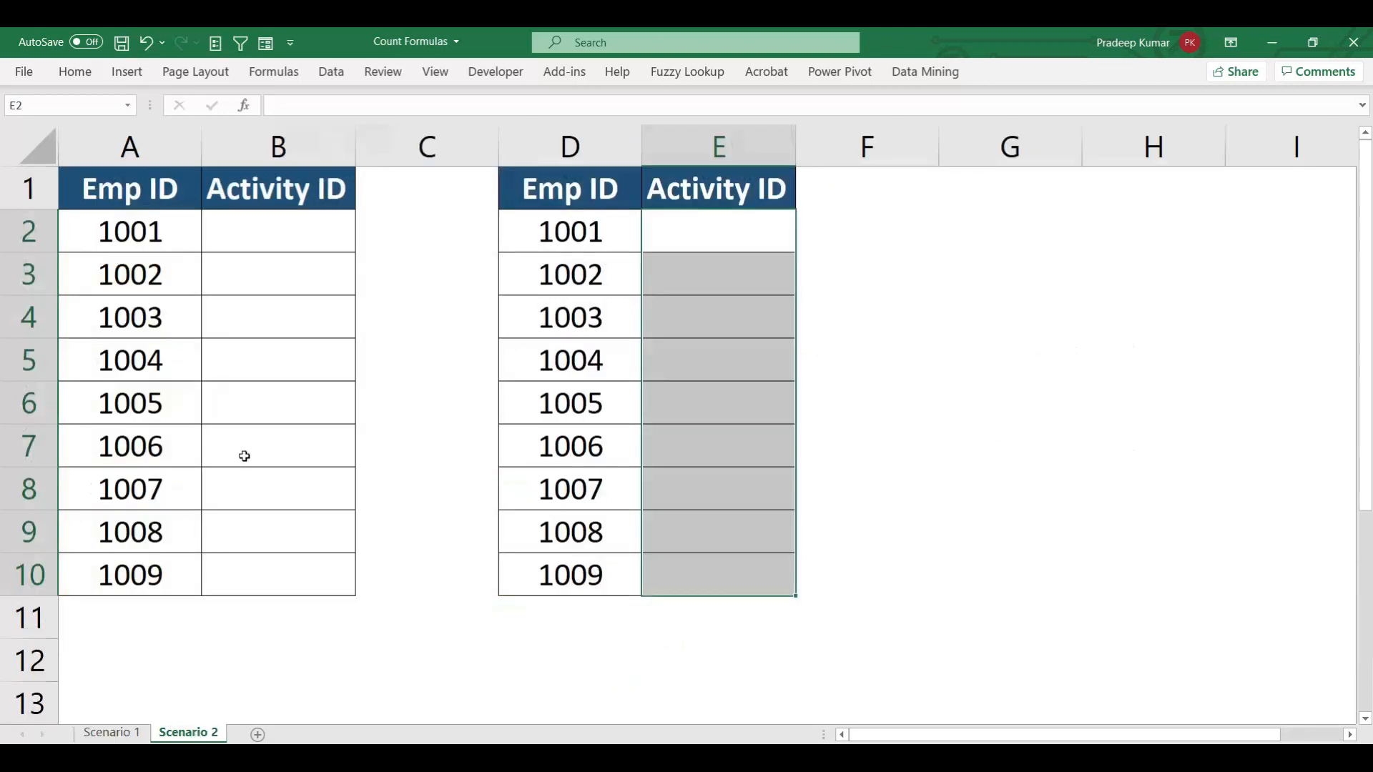
click(156, 280)
drag(150, 231, 153, 573)
drag(286, 230, 303, 562)
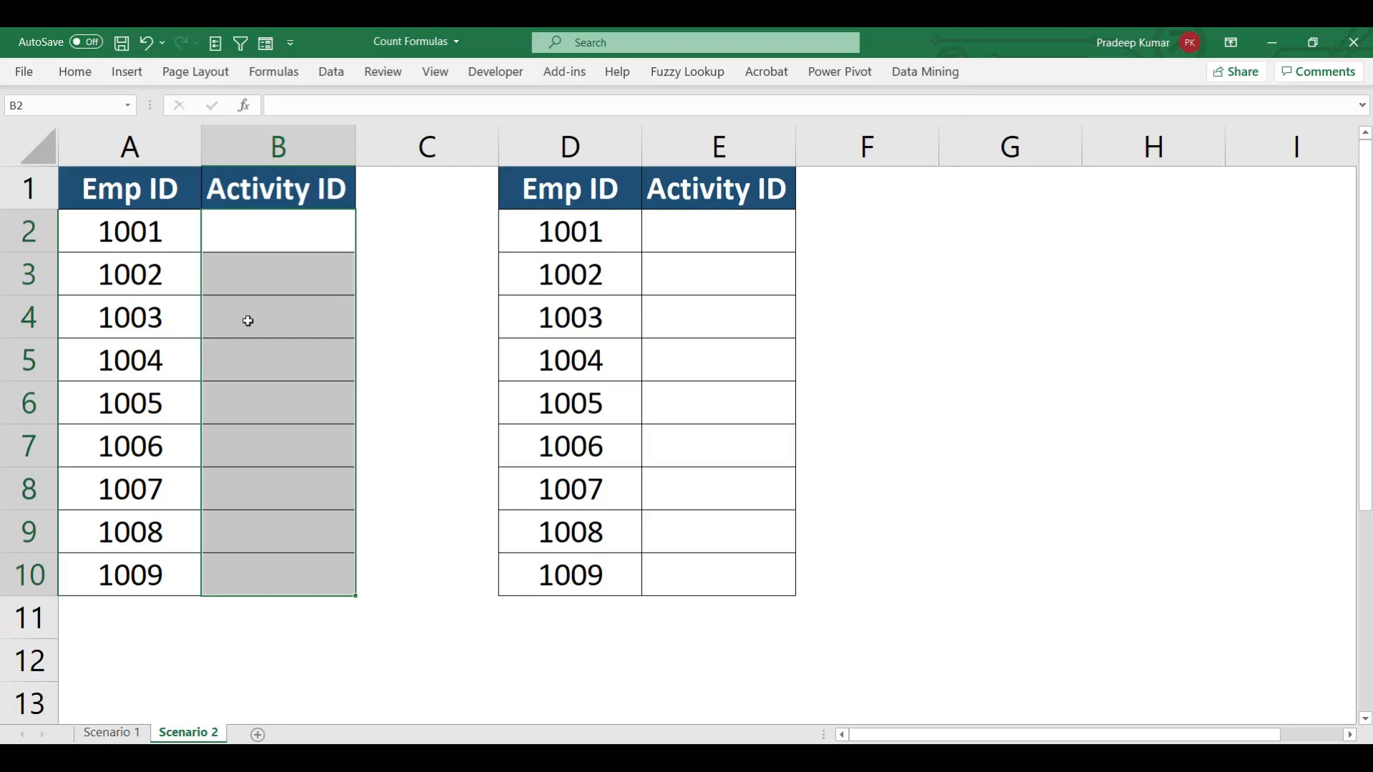
click(135, 732)
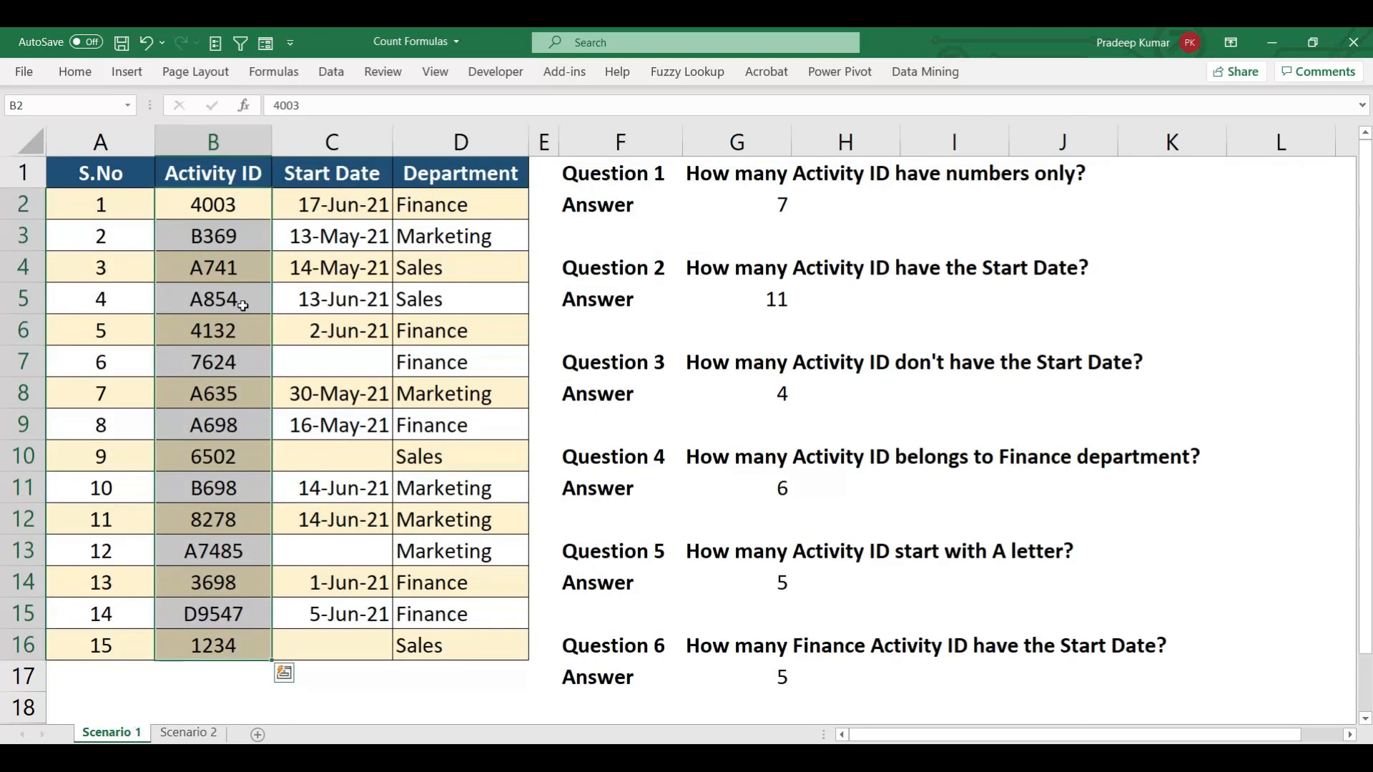
click(236, 143)
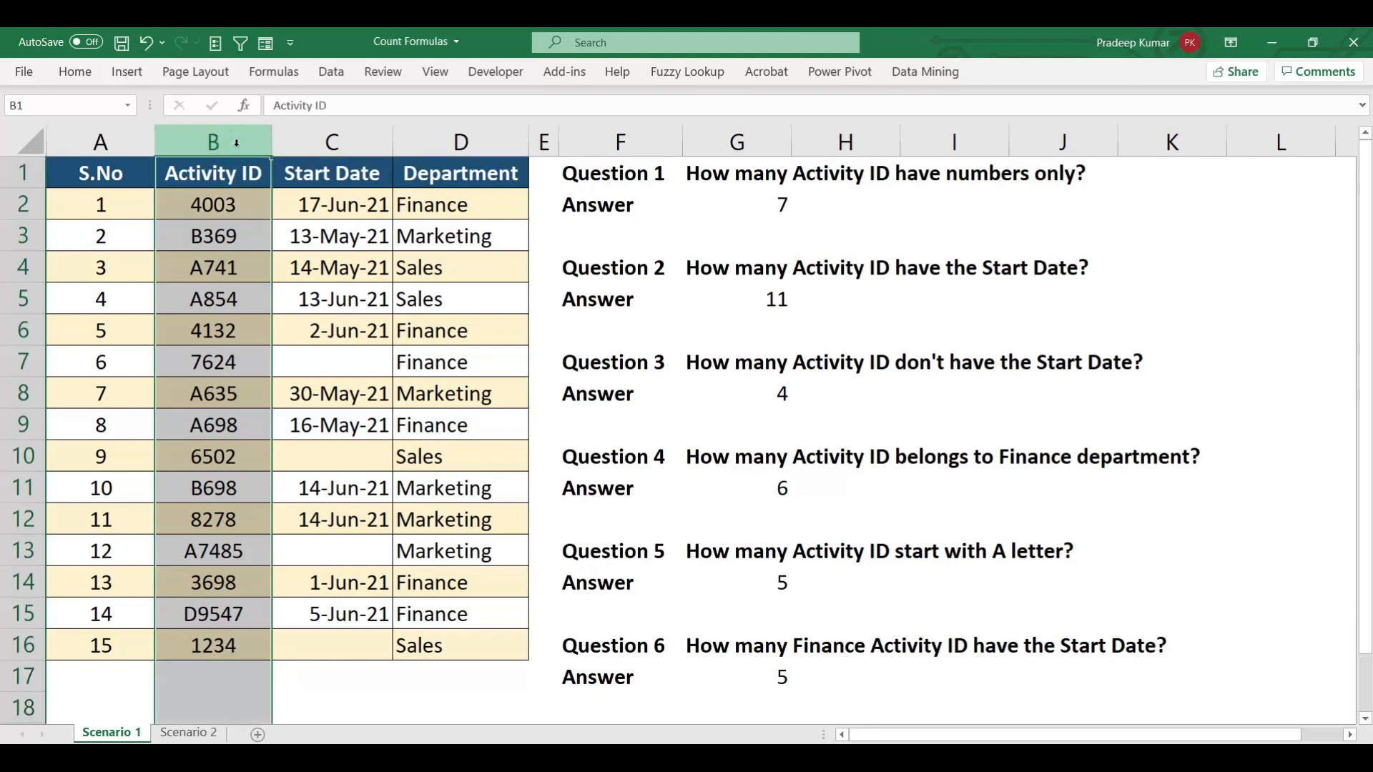
click(181, 734)
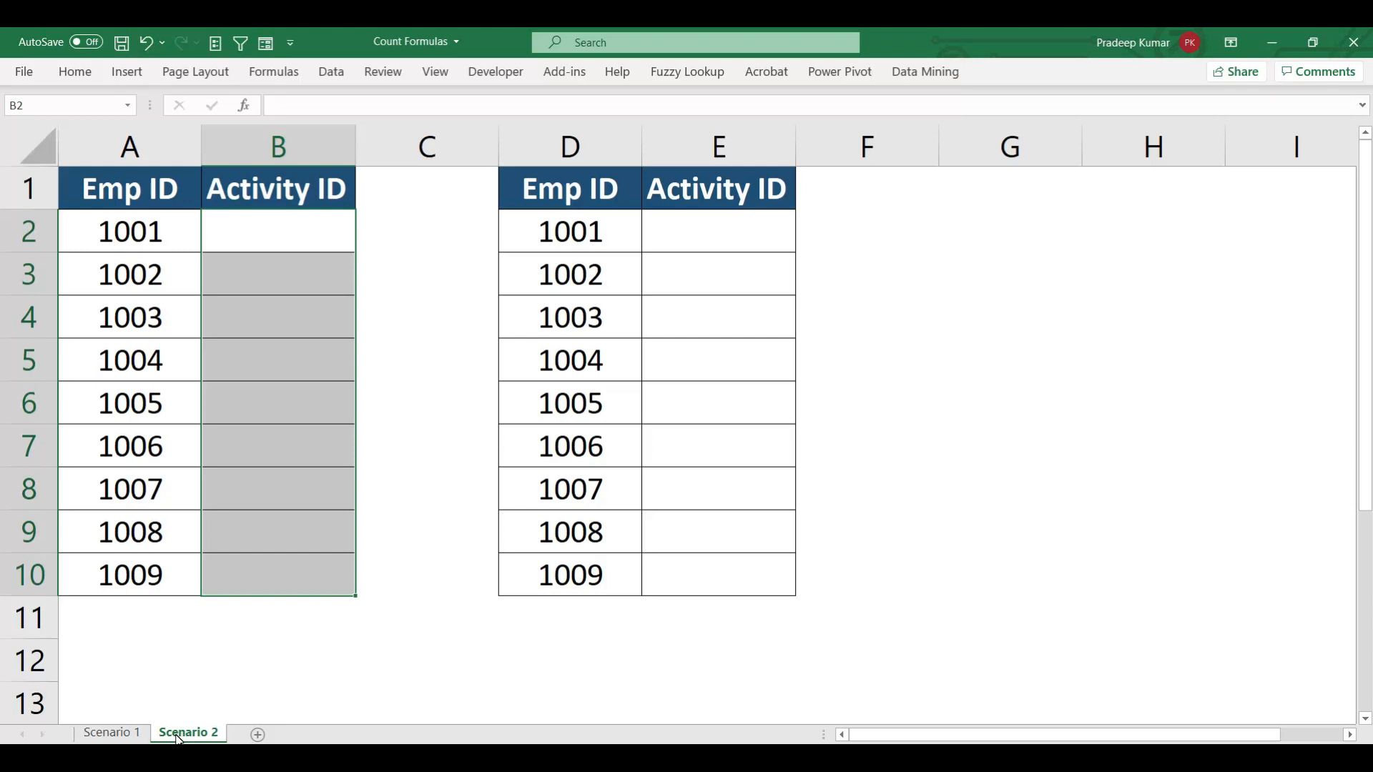
Step: Start a data validation rule for the Activity ID cells B2:B10 on Scenario 2 and set its allowed type to Custom
drag(307, 221, 287, 572)
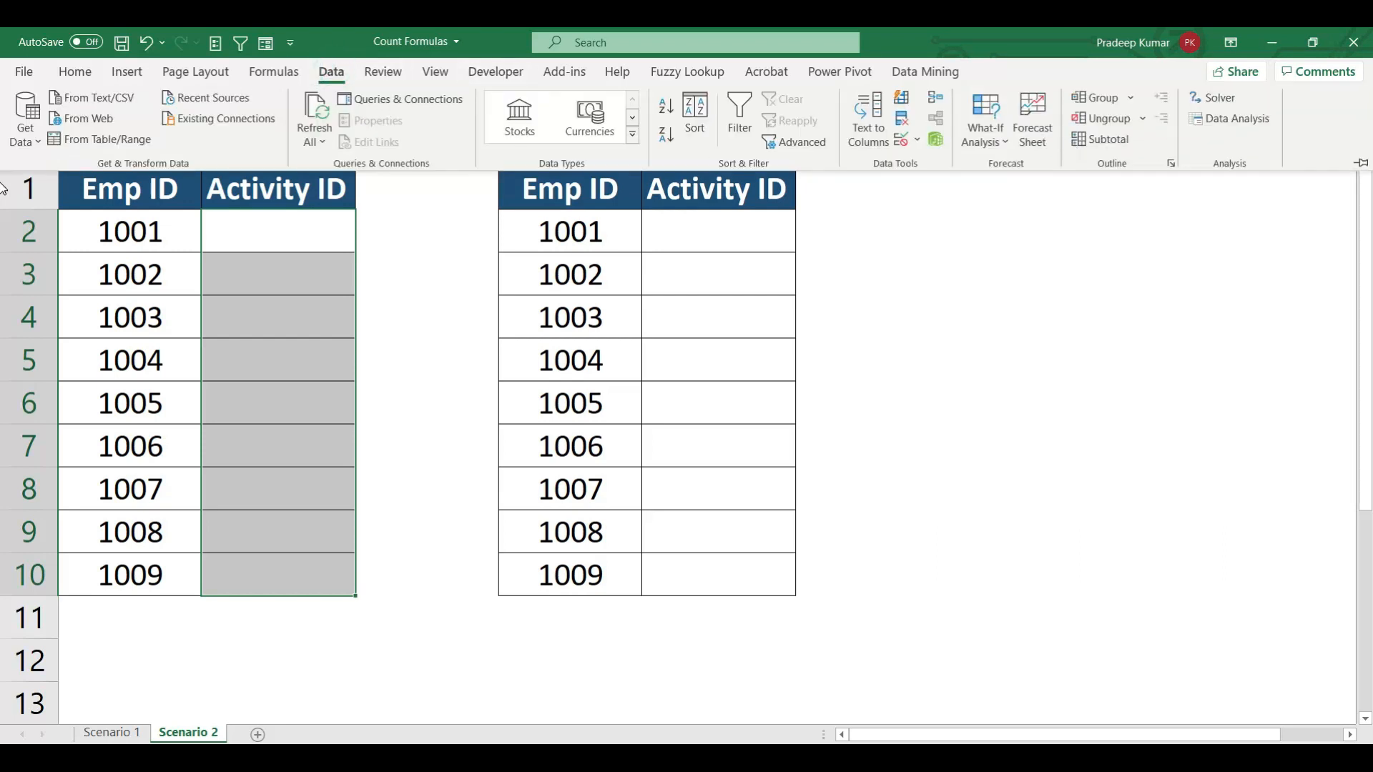
click(1361, 163)
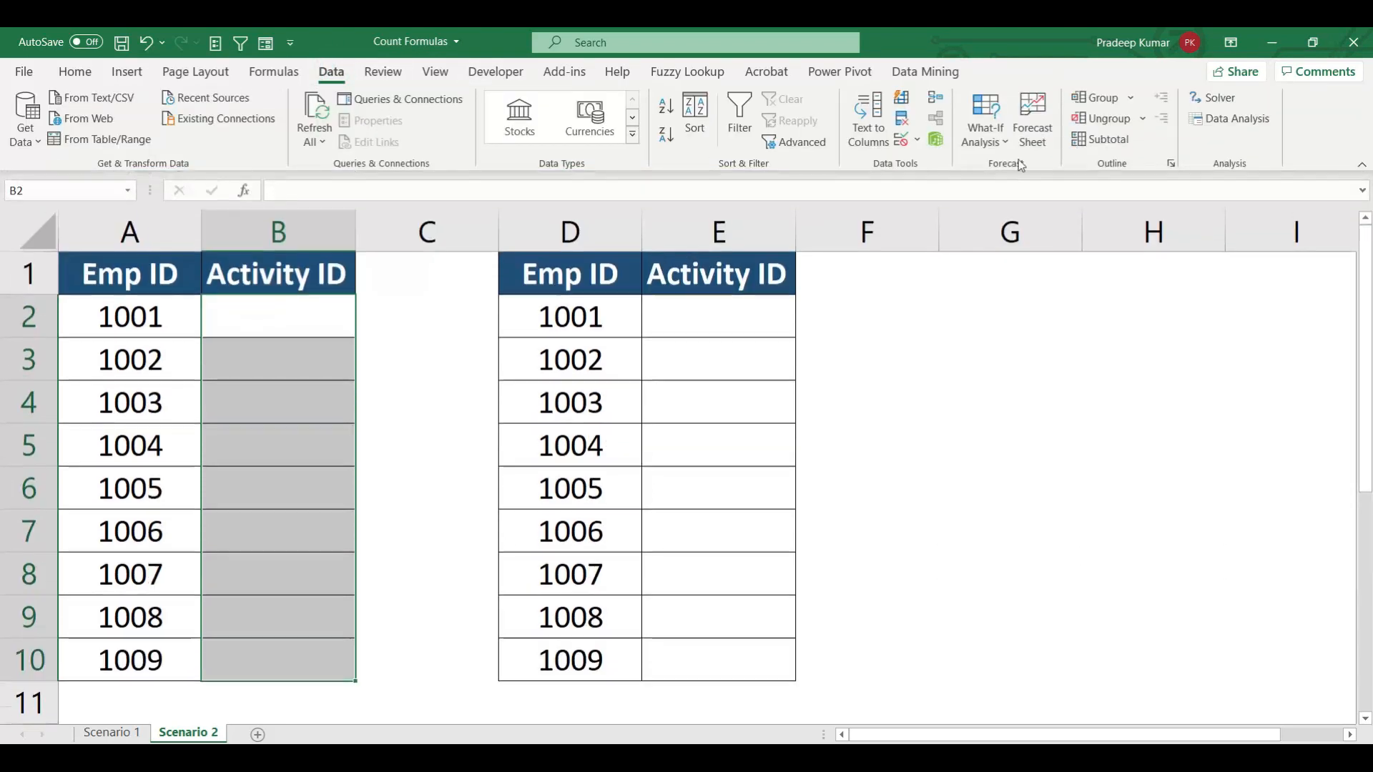
click(901, 139)
drag(844, 329, 612, 309)
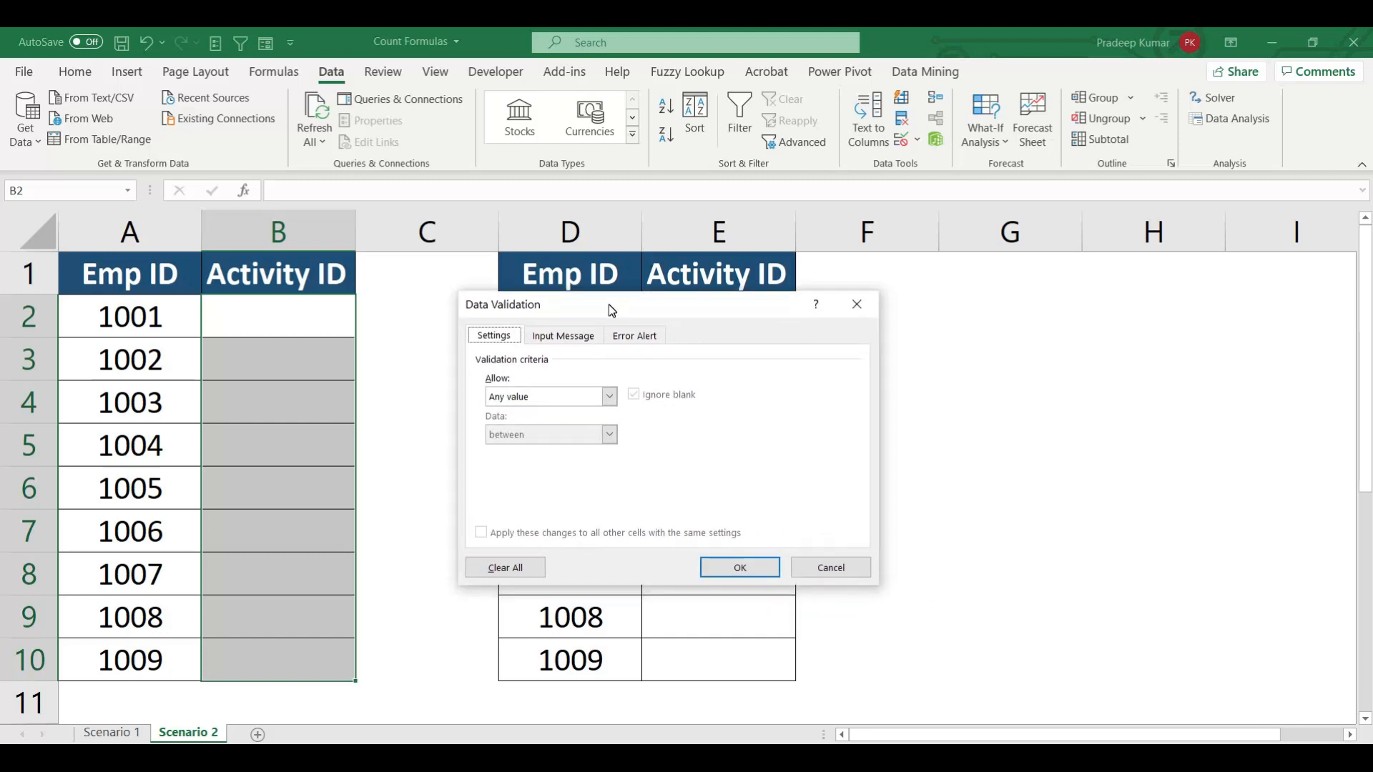
click(562, 394)
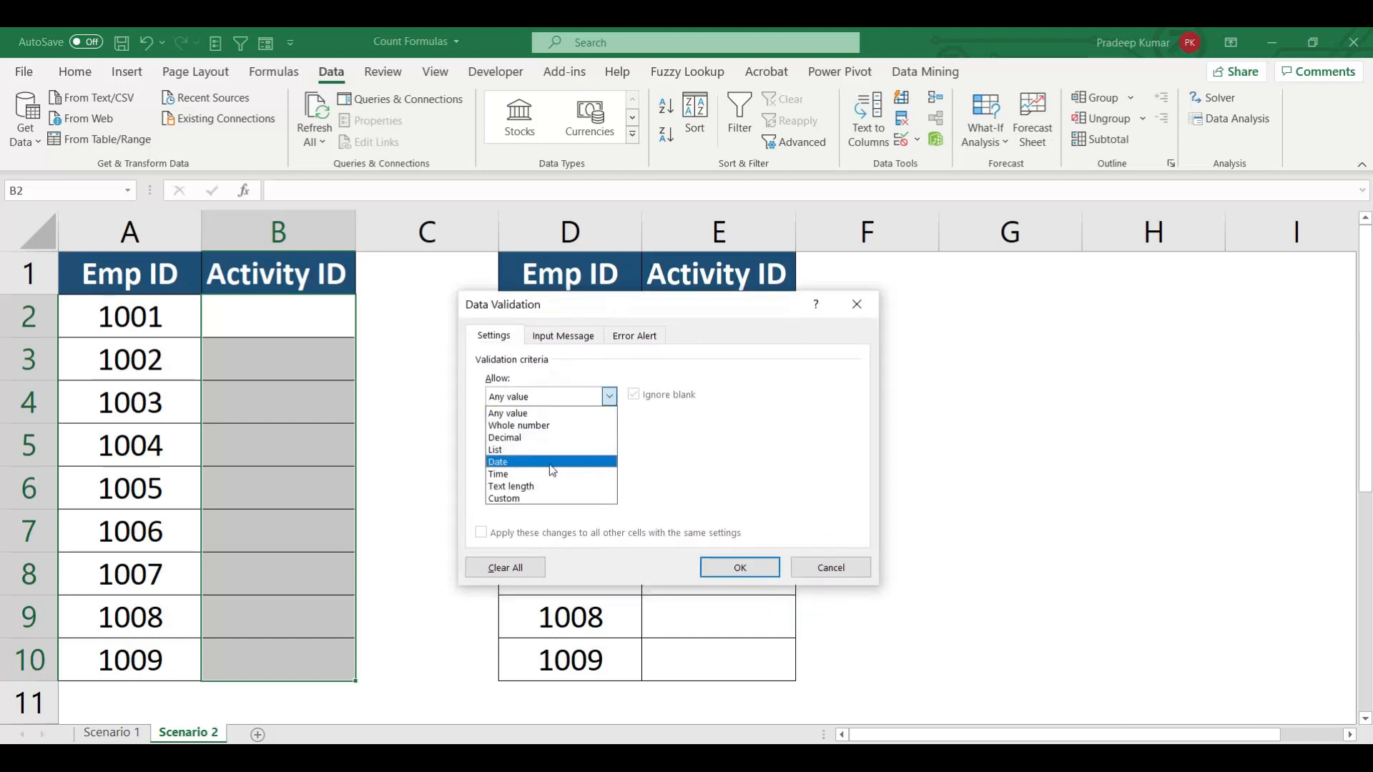
click(546, 499)
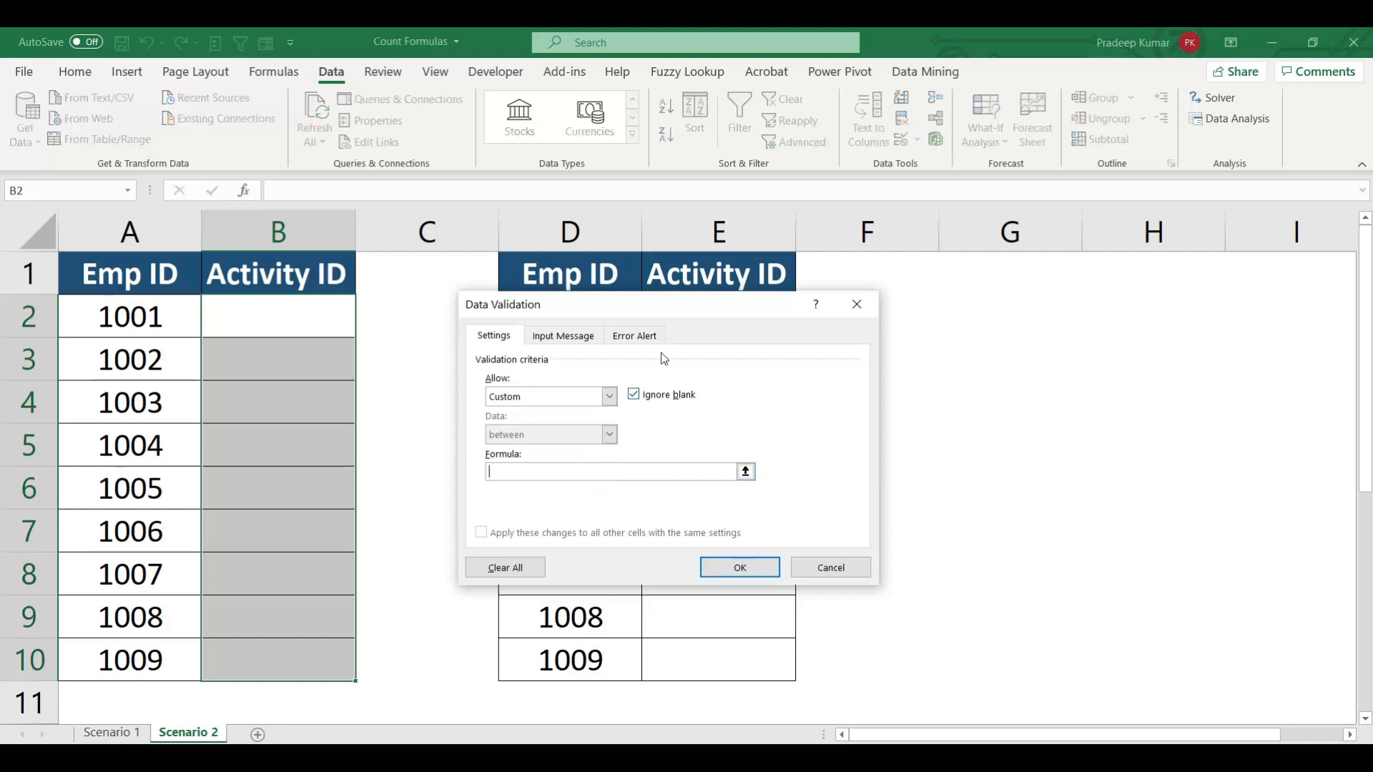
drag(700, 317, 714, 317)
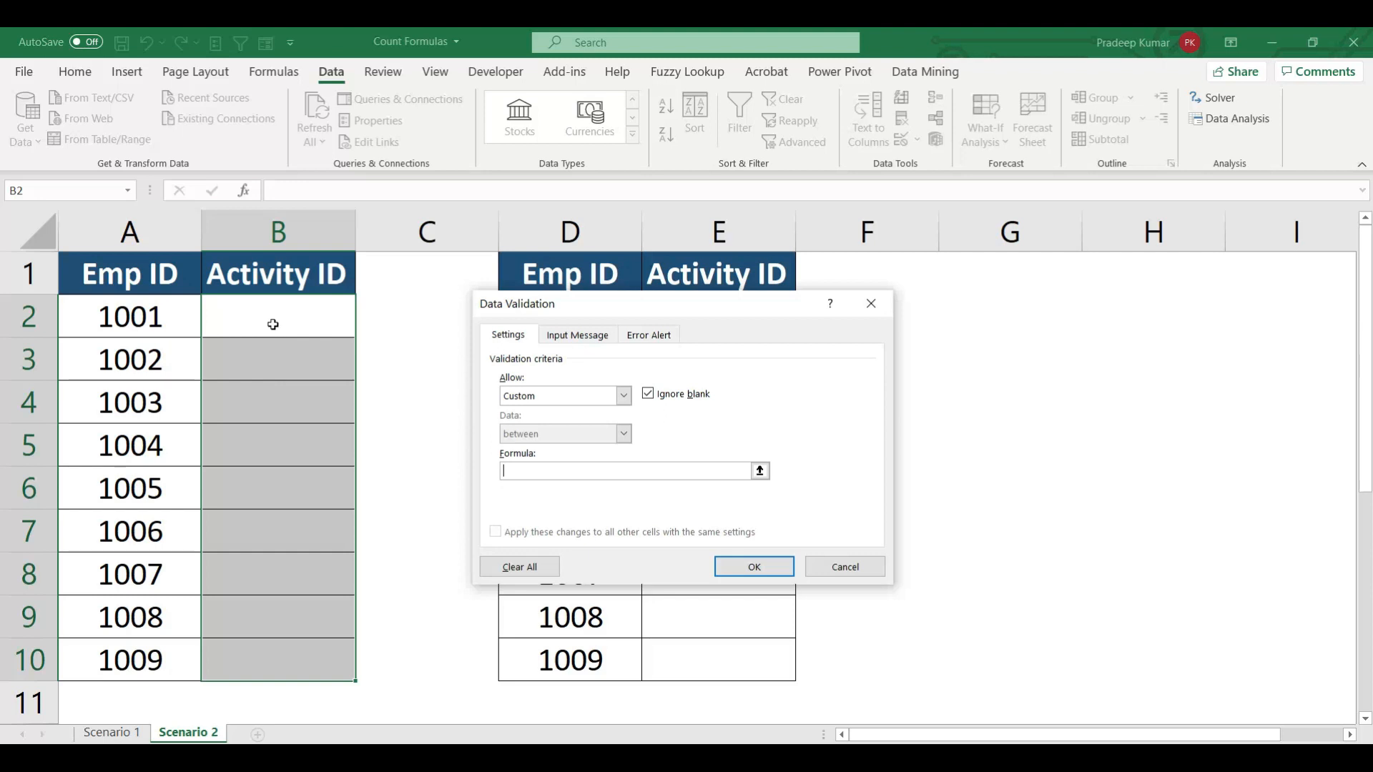
Step: Begin the validation formula with COUNTIF, using the whole Activity ID column on Scenario 1 as the absolute range 'Scenario 1'!$B:$B
text(=countif()
click(111, 732)
click(222, 225)
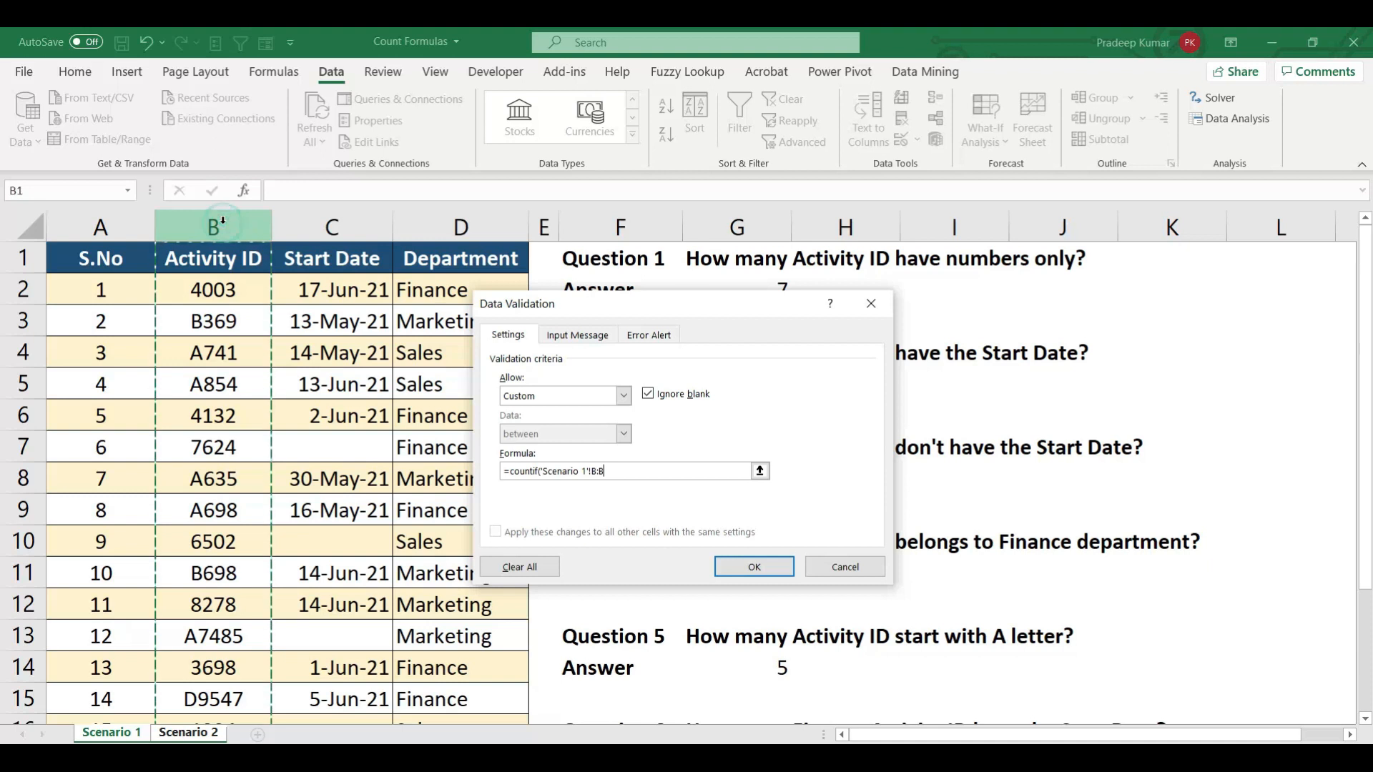
key(F4)
text(,)
click(185, 735)
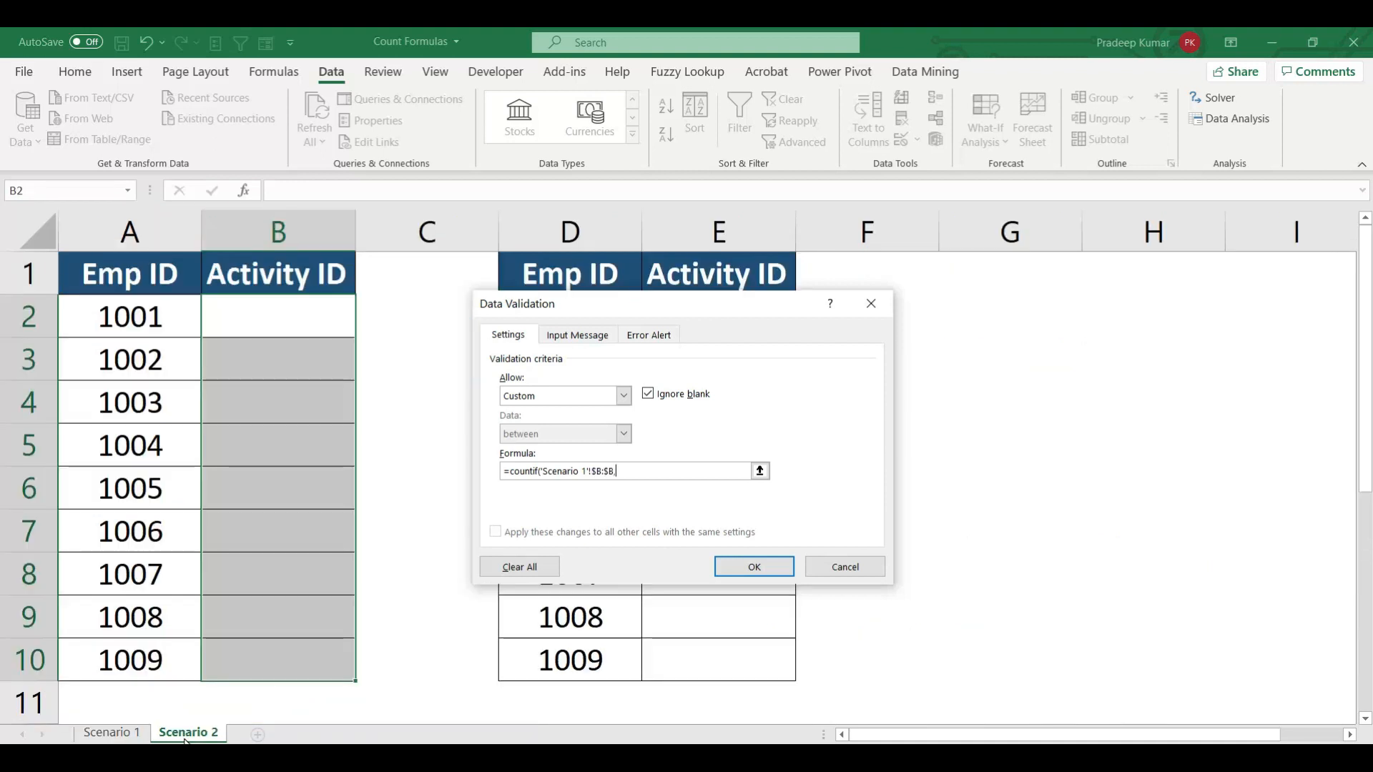
Step: Finish the validation formula with the criterion $B2 and the condition >=1, and apply the rule
click(240, 313)
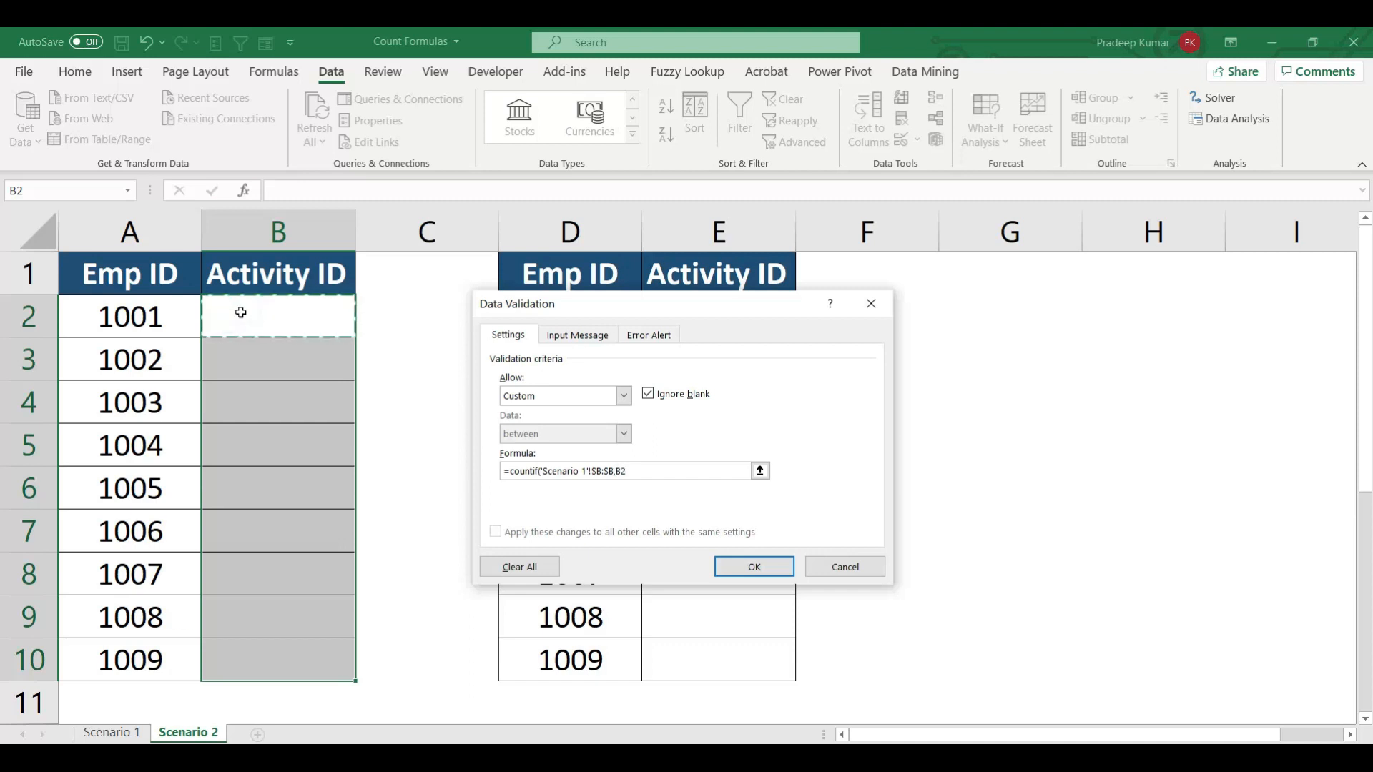
key(F4)
key(F4)
key(F4)
text())
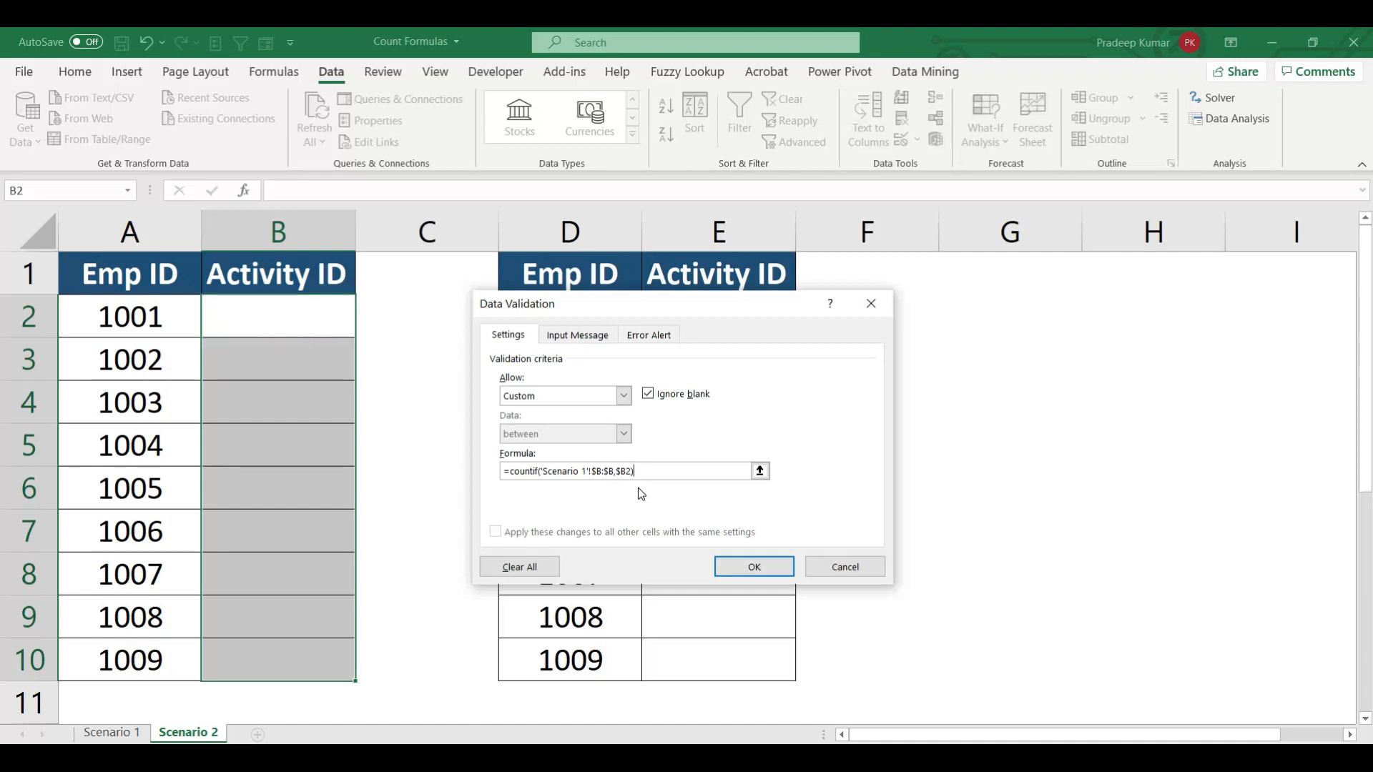
text(>=1)
click(763, 569)
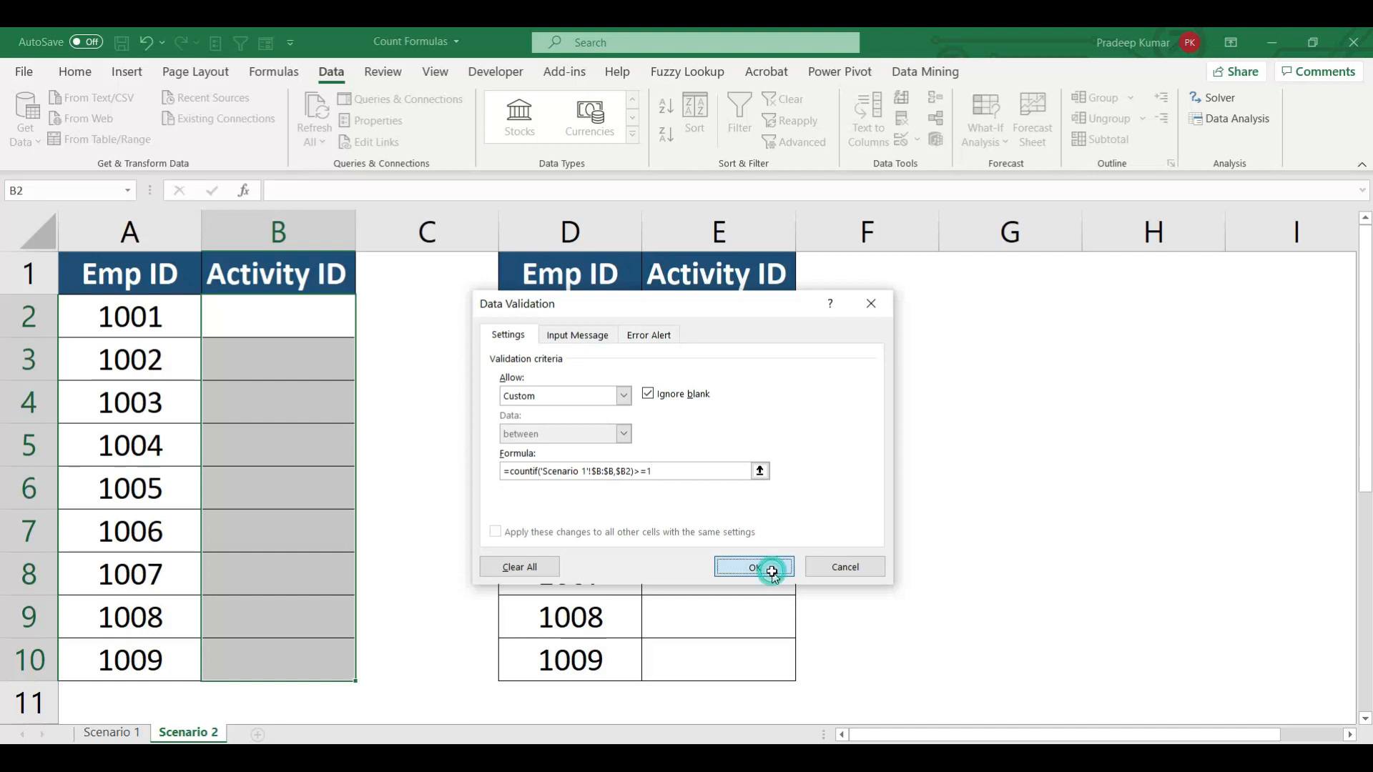
Step: Pick the Activity ID A698 from the Scenario 1 table and enter it in B2 on Scenario 2 to test the validation
click(114, 733)
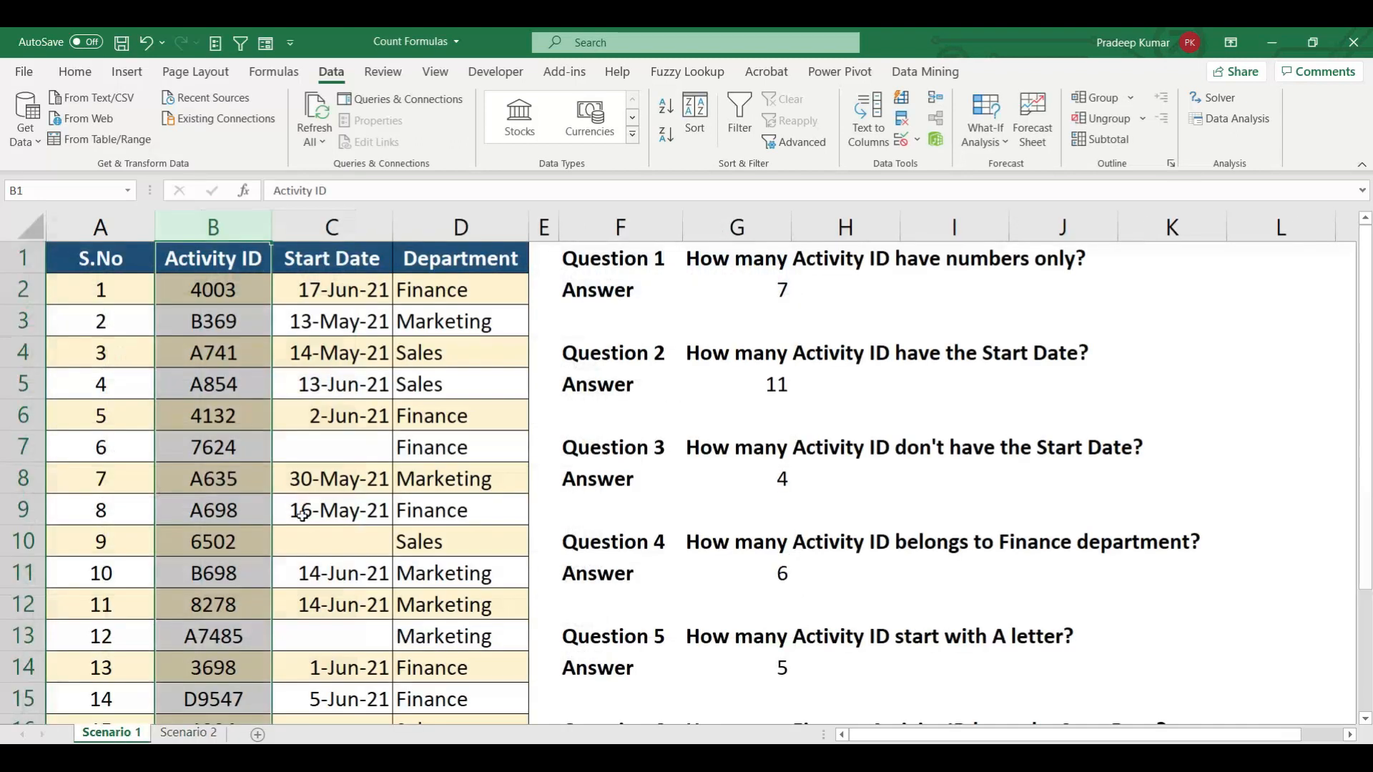
click(223, 512)
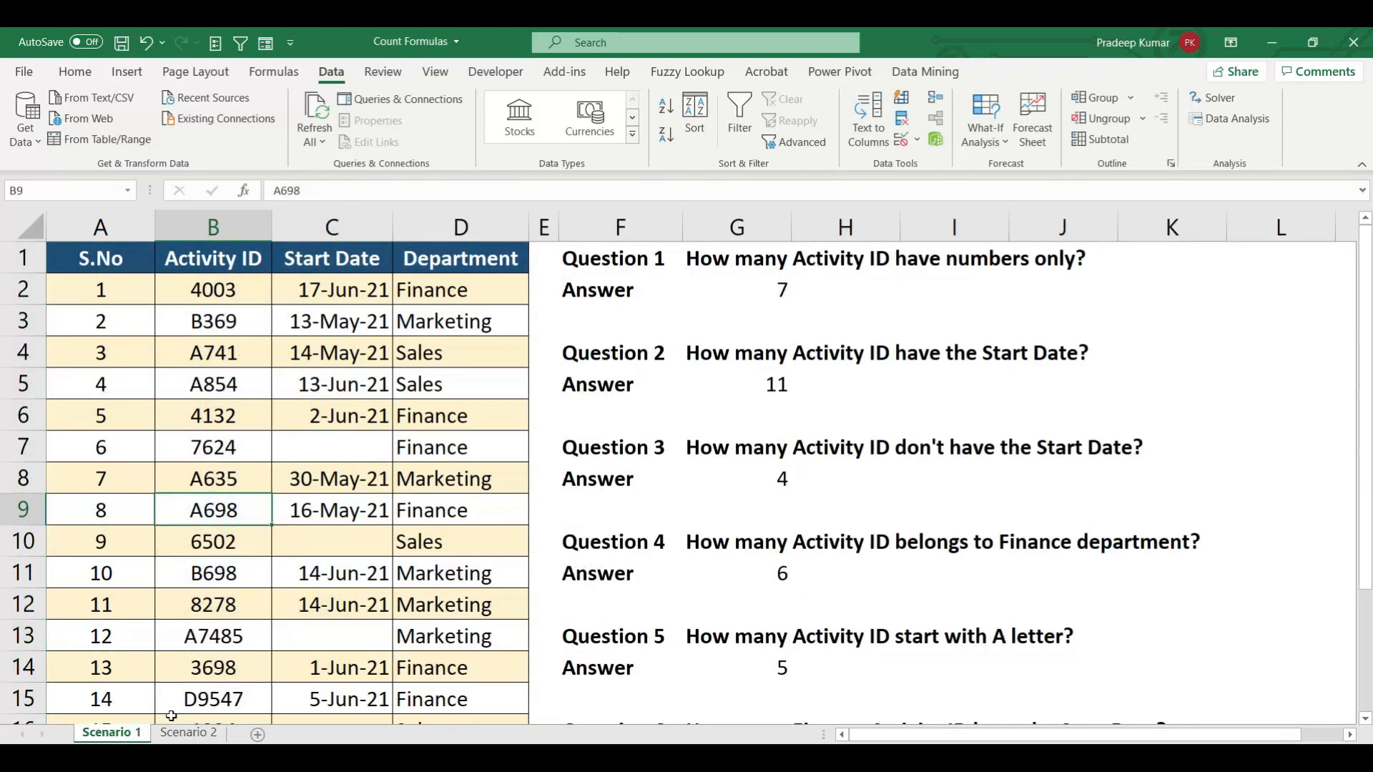
click(188, 733)
click(289, 312)
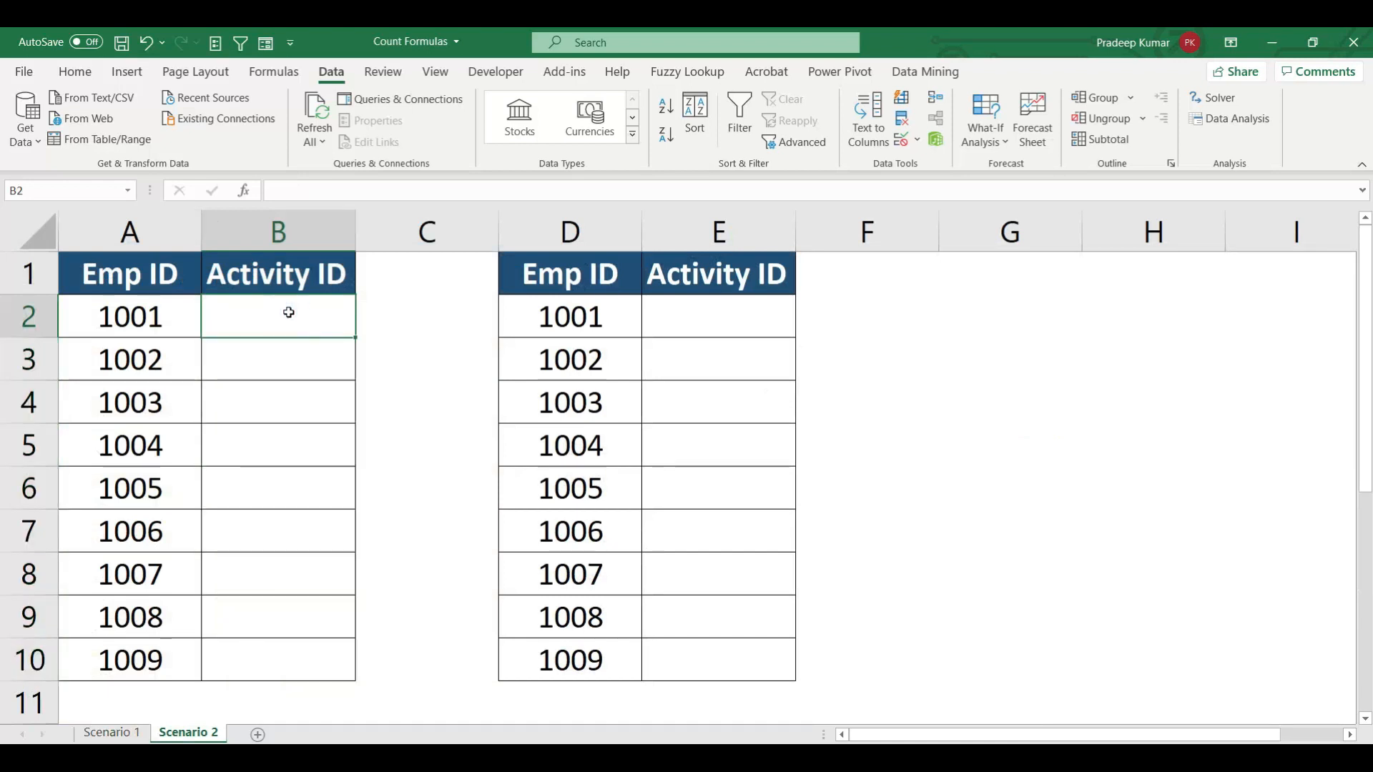
text(A698)
key(Return)
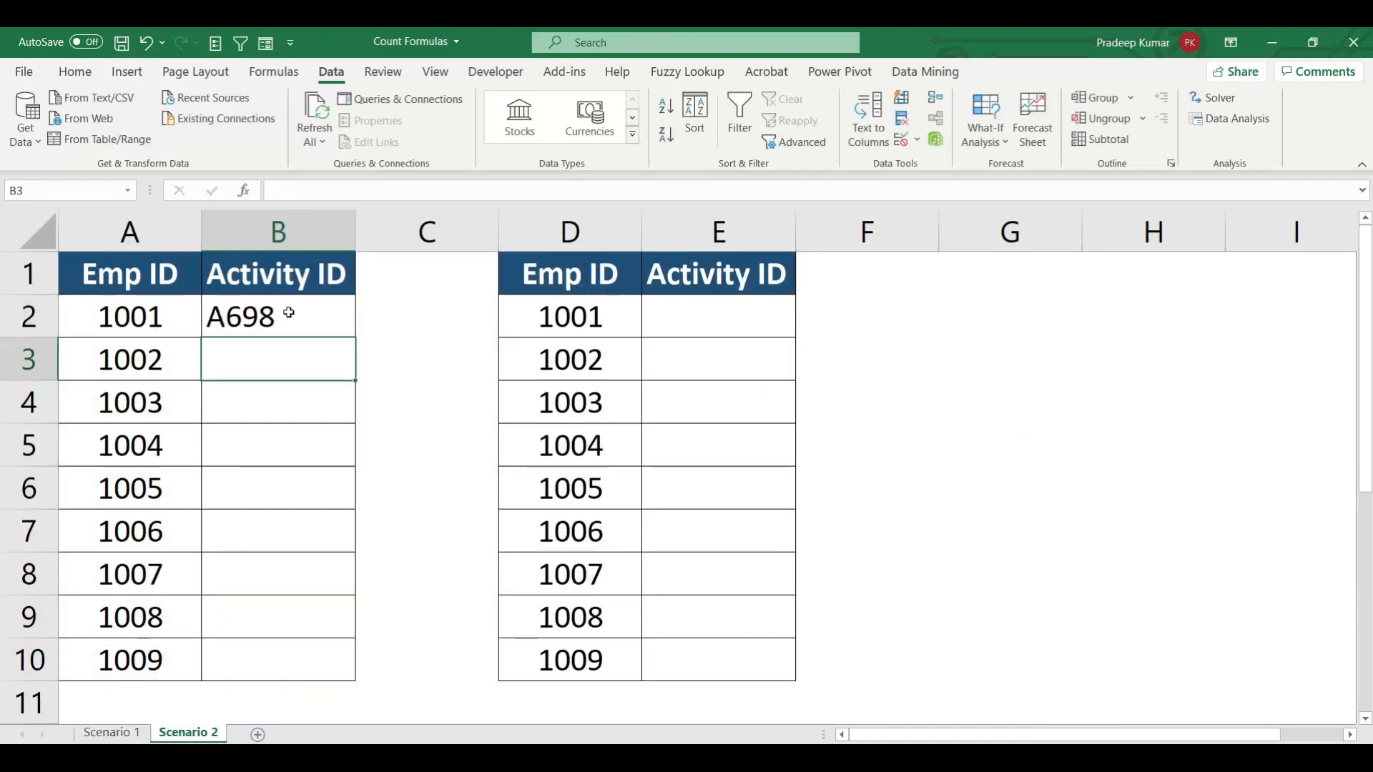
Step: Pick the Activity ID 8278 from the Scenario 1 table and enter it in B3 on Scenario 2
click(113, 733)
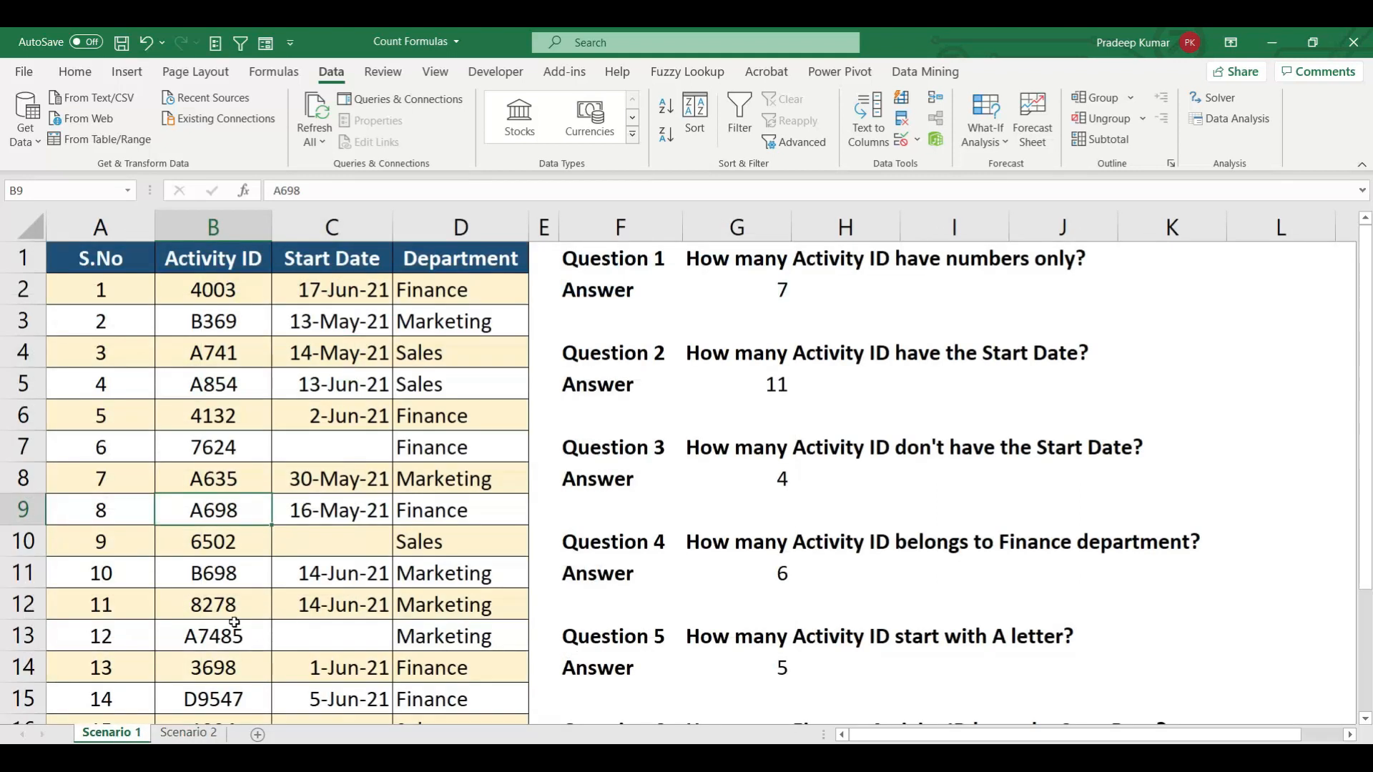
click(225, 609)
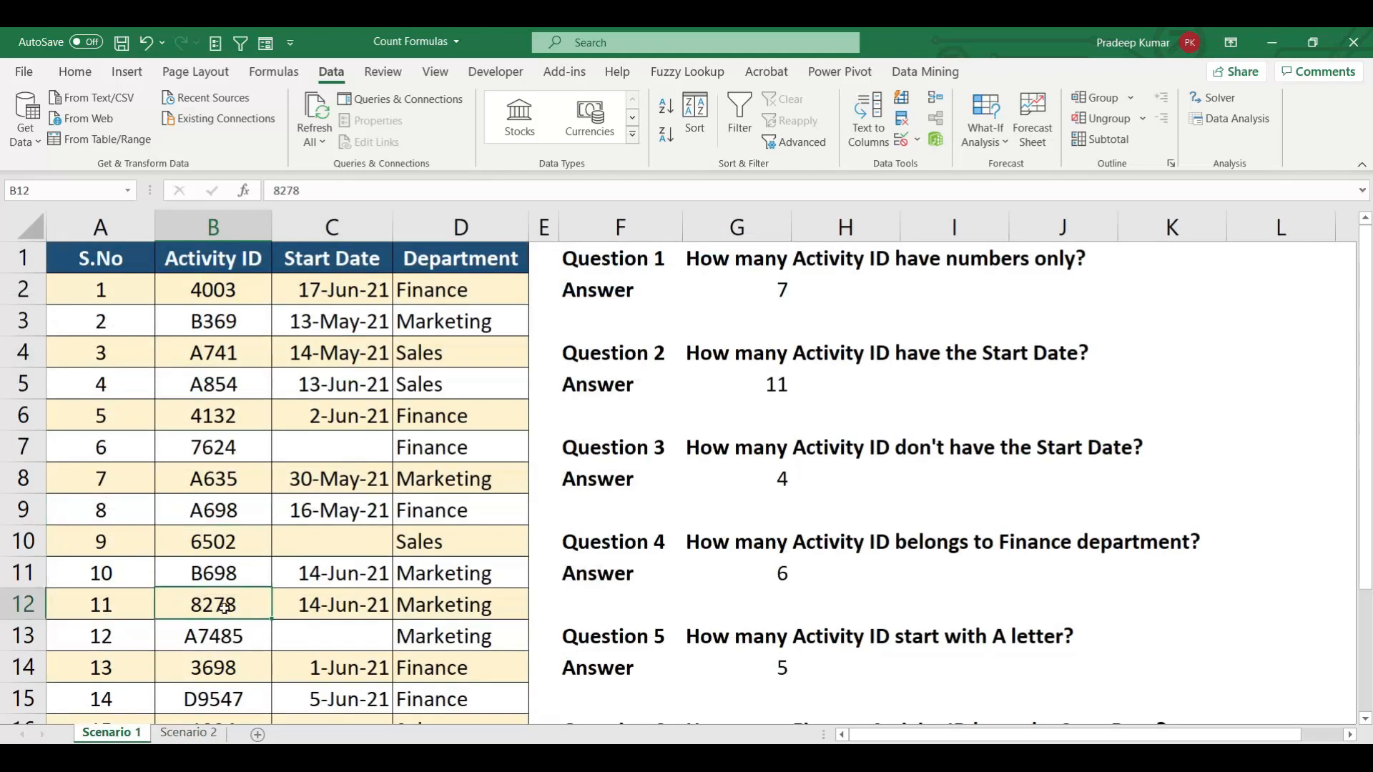
click(180, 733)
text(827)
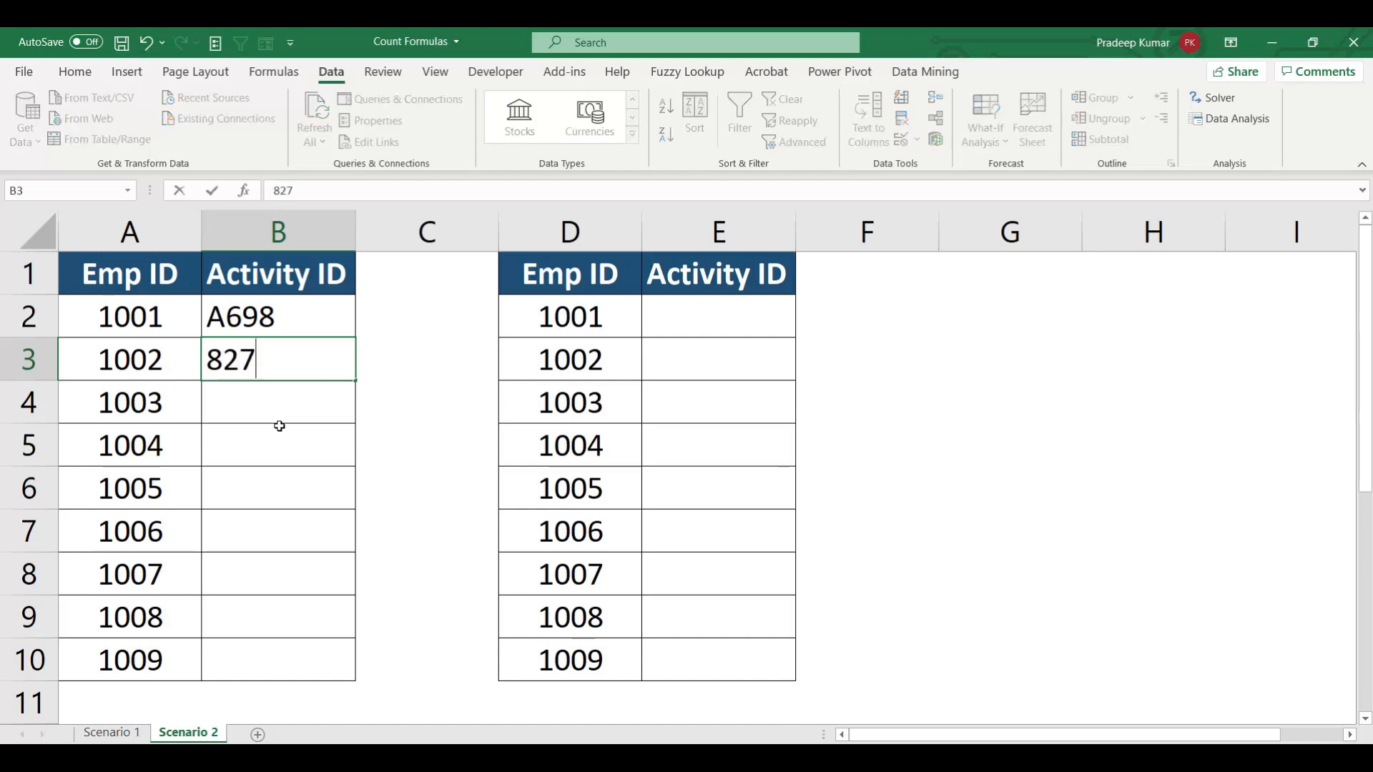
text(8)
key(Return)
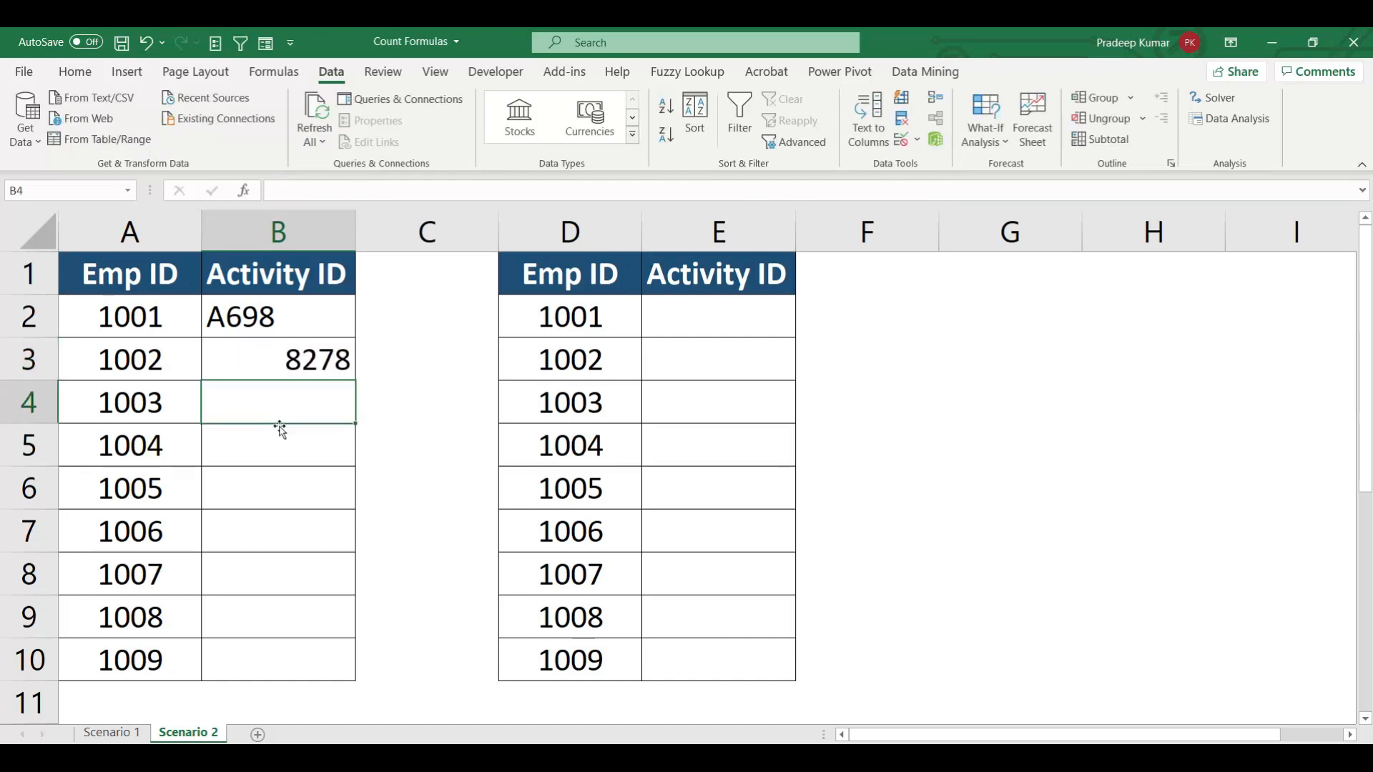
Step: Try to enter the unlisted Activity ID 2000 in B4 to test the validation rule
text(2000)
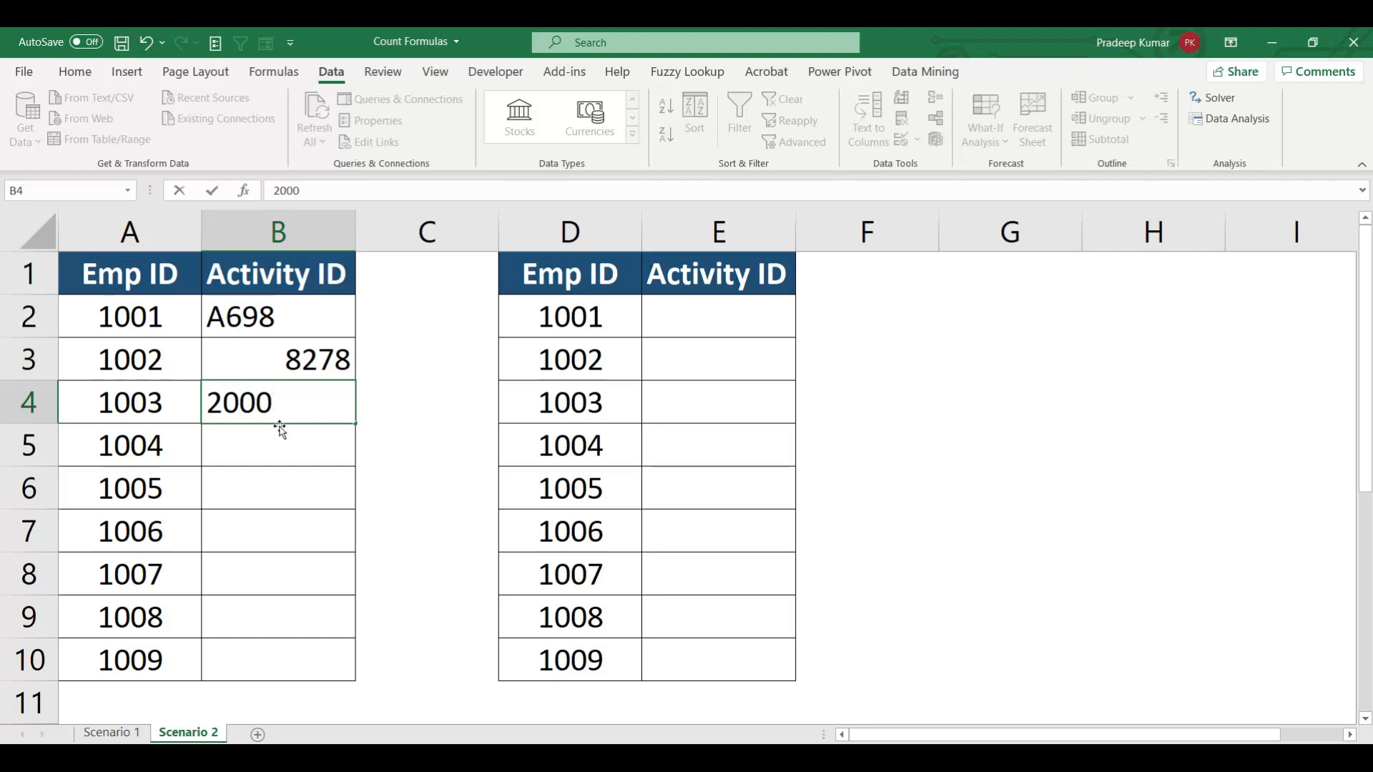
key(Return)
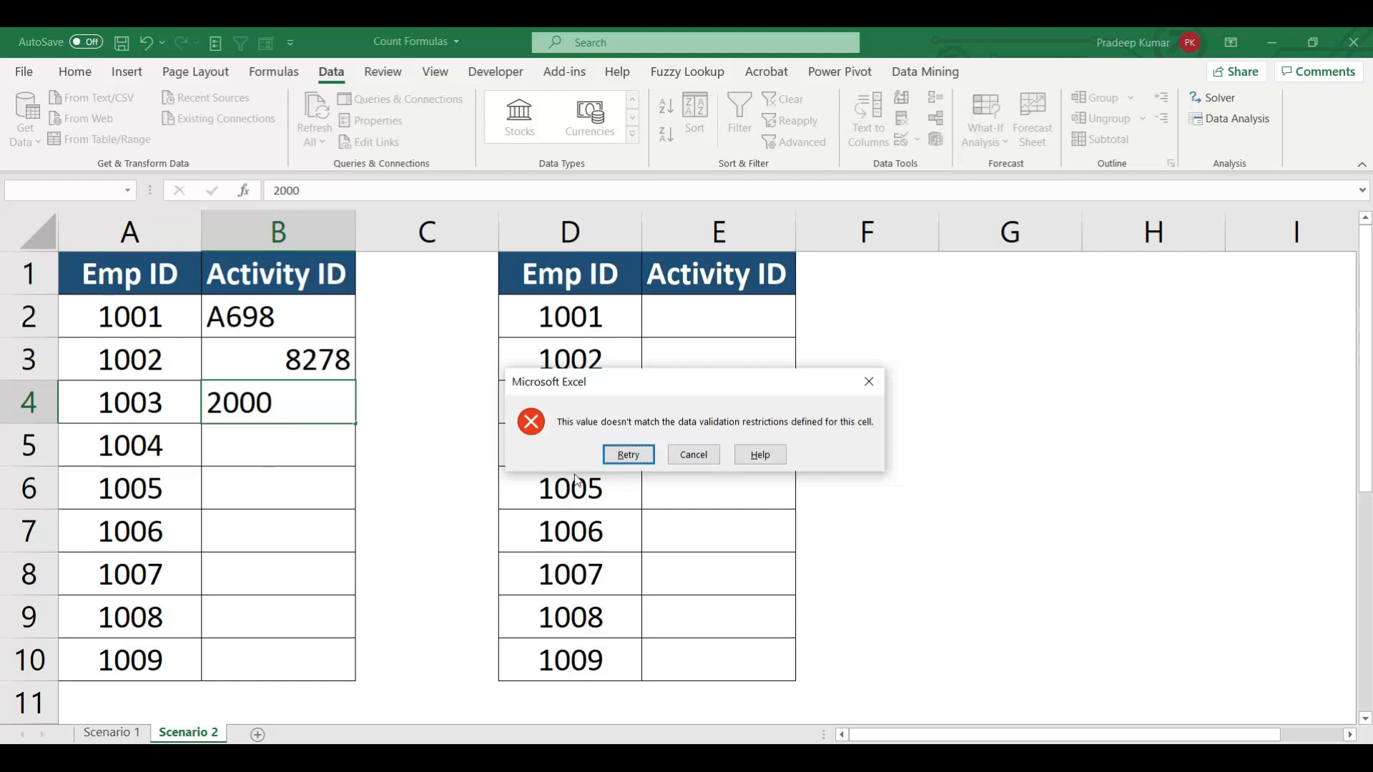
click(870, 380)
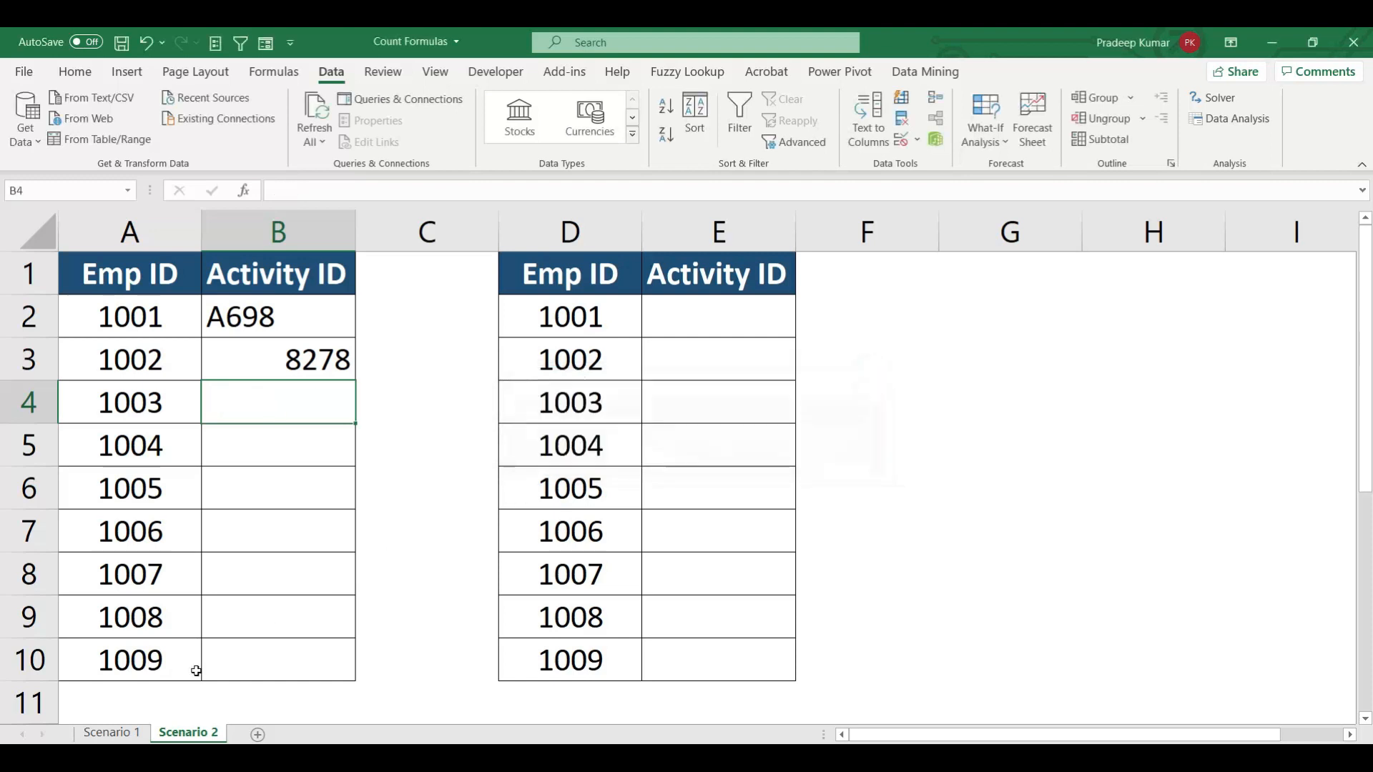
Step: Start a new record in row 17 of the Scenario 1 table with S.No 16 and Activity ID 3000
click(126, 734)
click(250, 657)
key(Down)
key(Down)
key(Down)
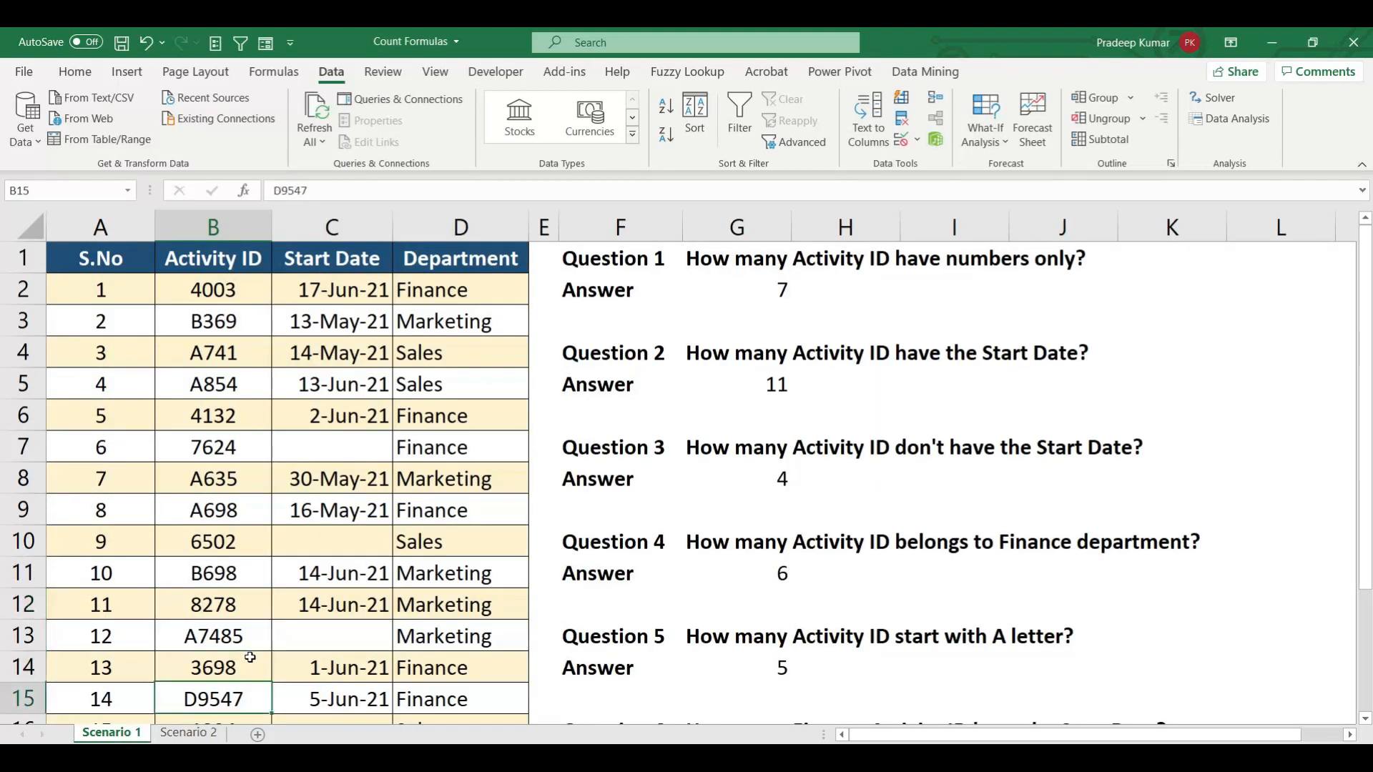
key(Left)
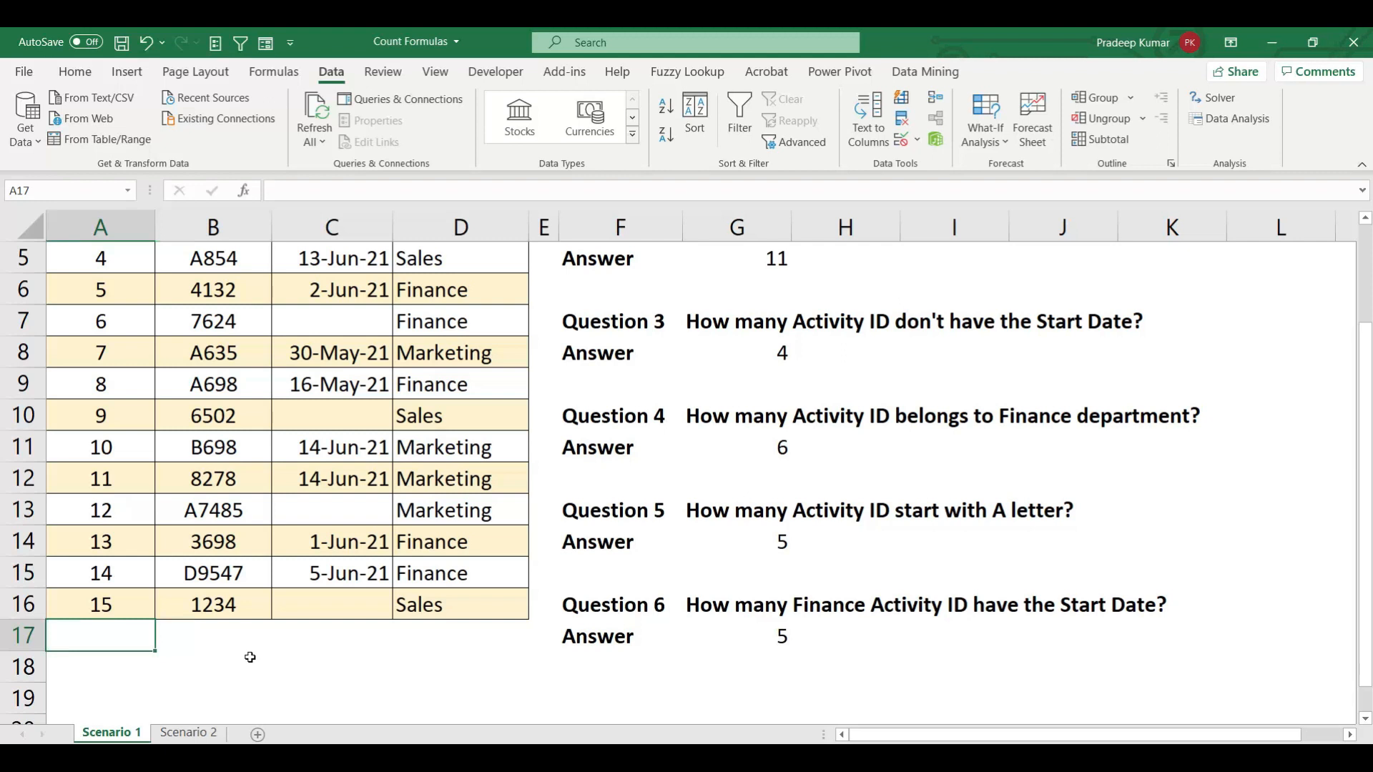
text(16)
key(Tab)
text(3000)
Step: Complete the row 17 record with the start date 6/30/2021 and the department Sales
key(Tab)
text(6/30/2021)
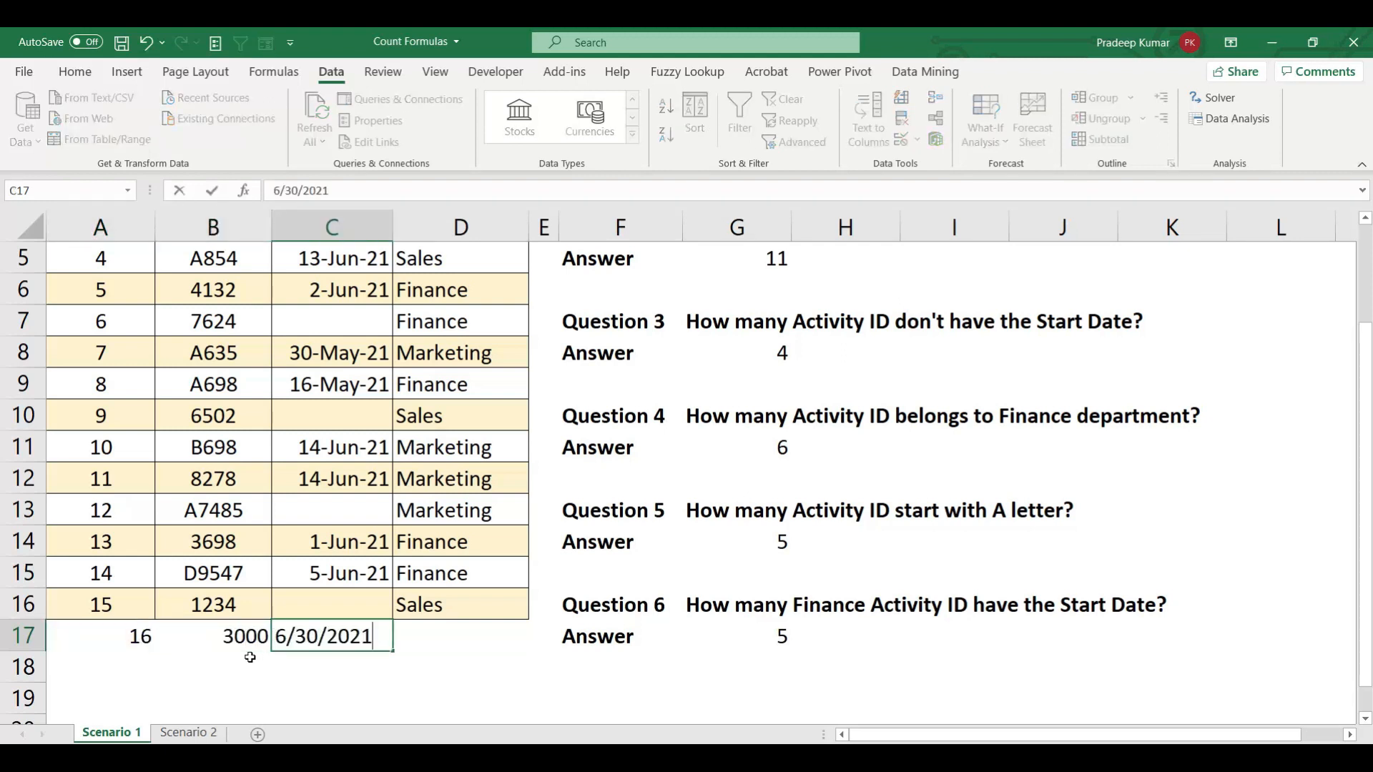
key(Tab)
text(Sales)
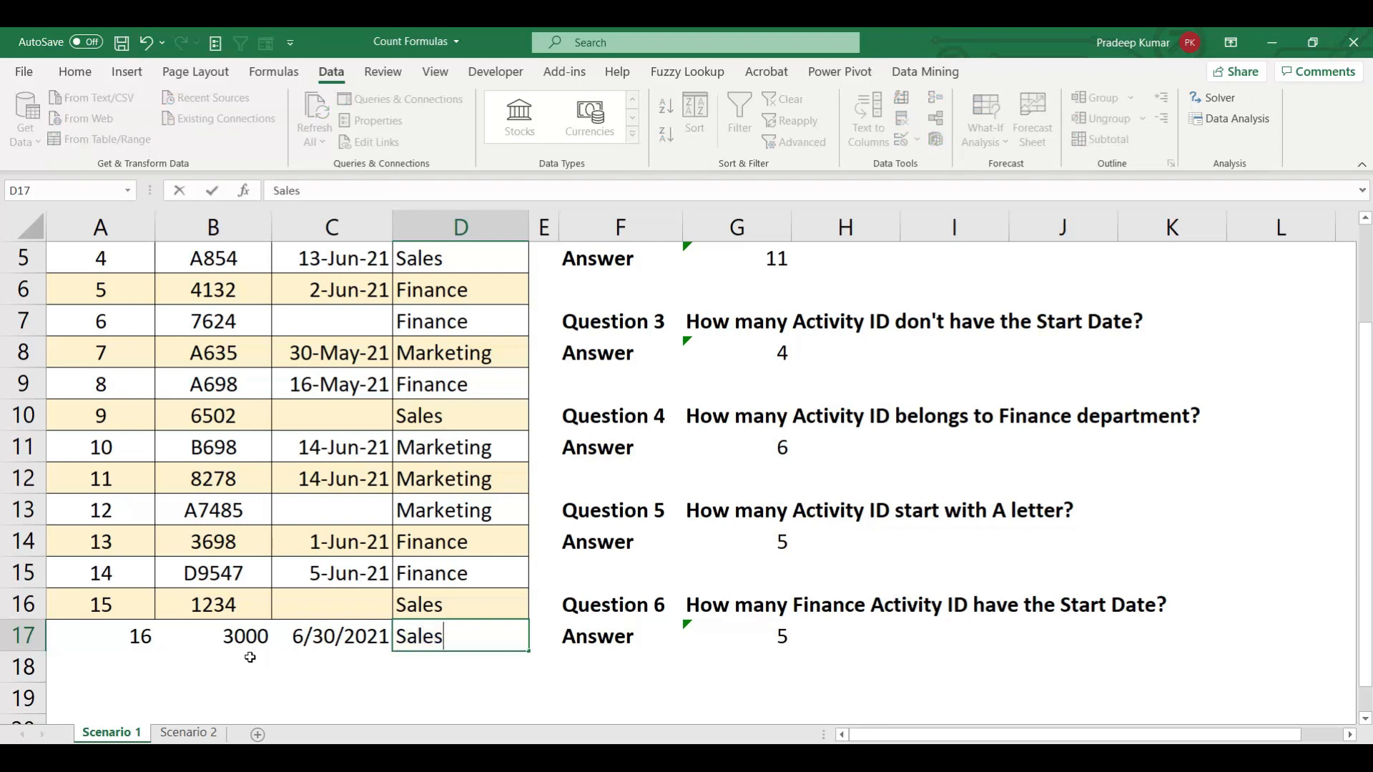
click(225, 646)
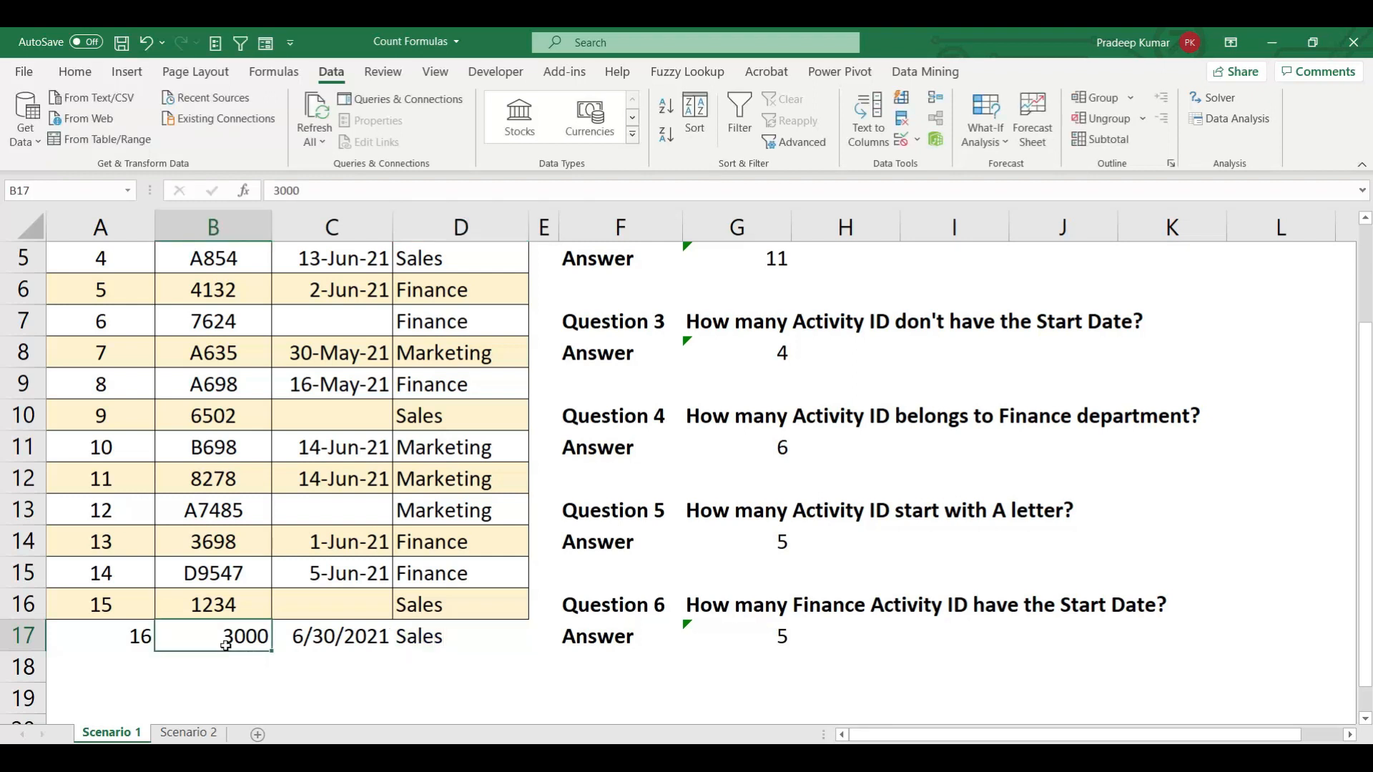
Step: Enter the newly listed Activity ID 3000 in B4 on Scenario 2
click(190, 733)
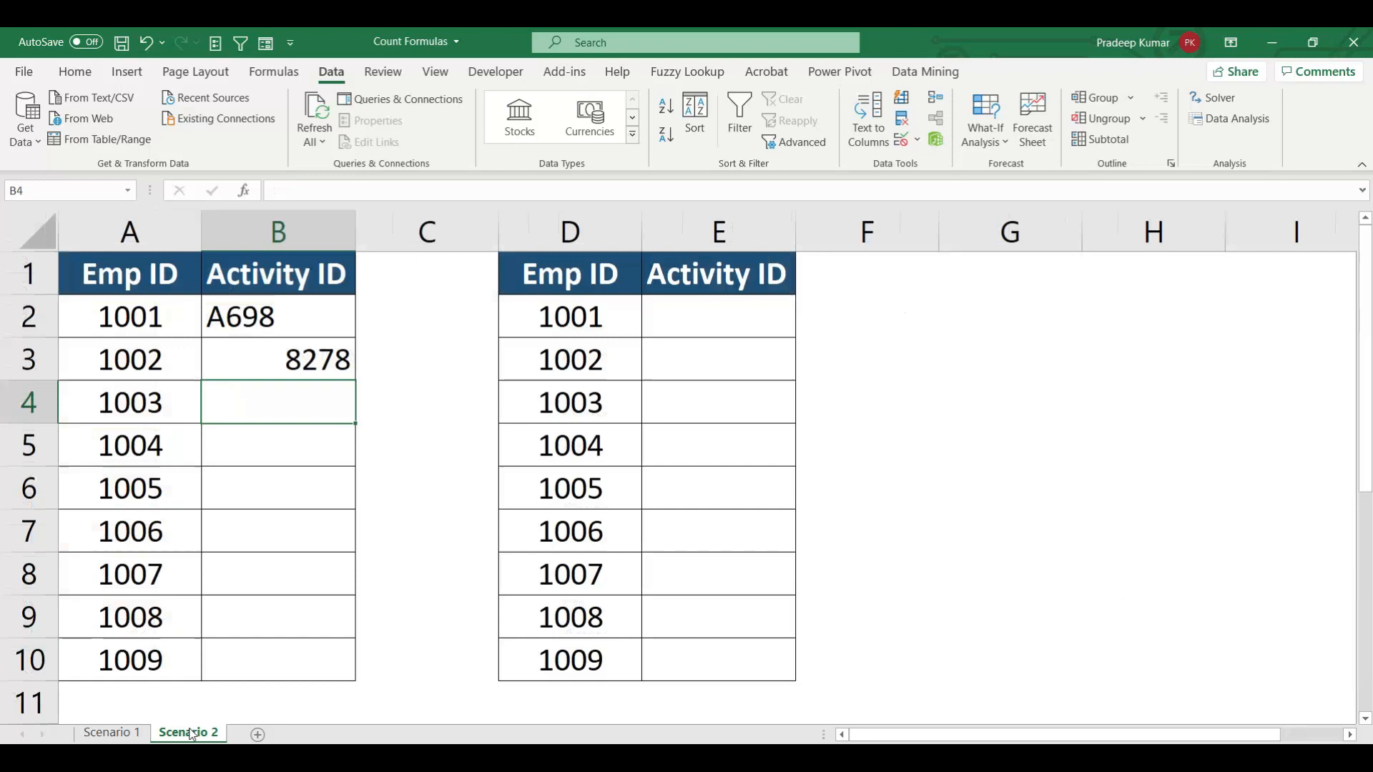
text(3000)
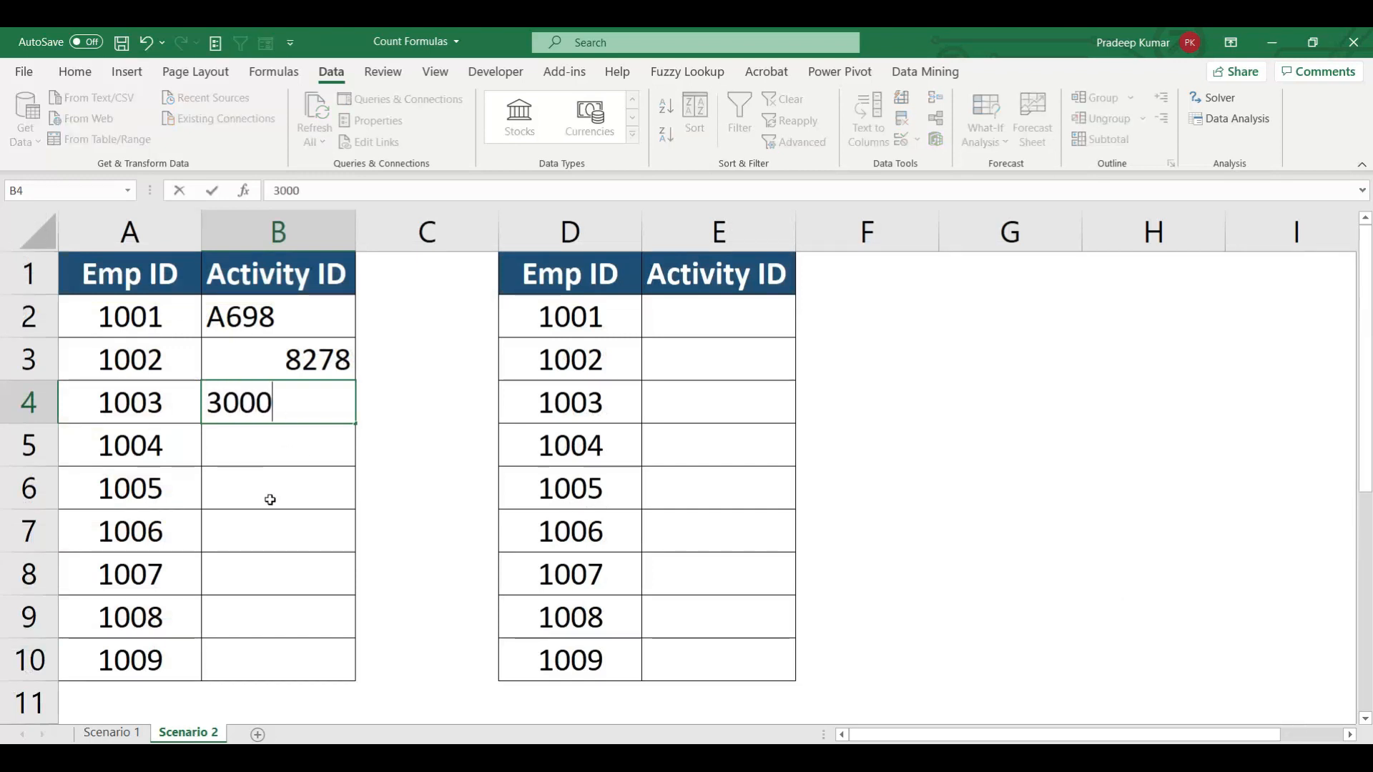
key(Return)
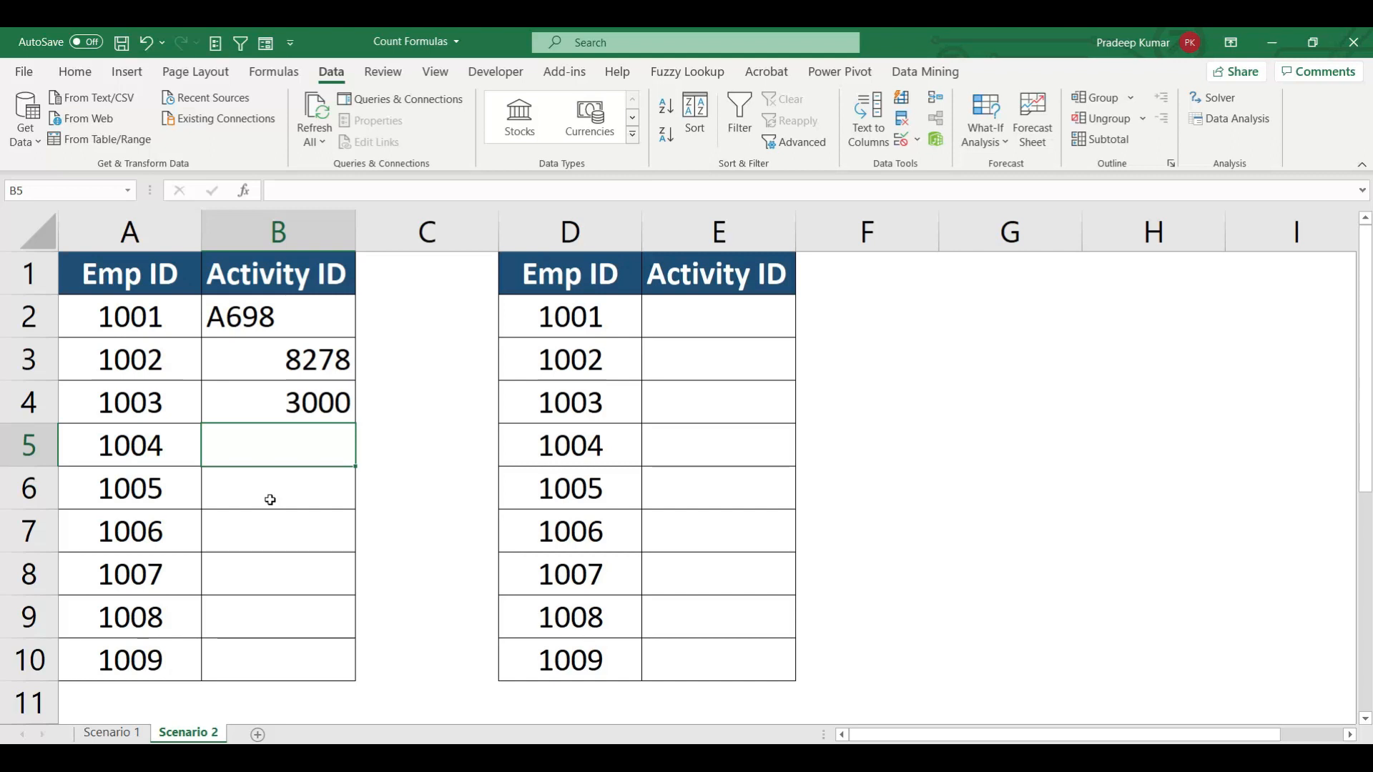
Step: Check row 17 on Scenario 1, and enter the Activity ID 3000 a second time, in B5 on Scenario 2
click(114, 732)
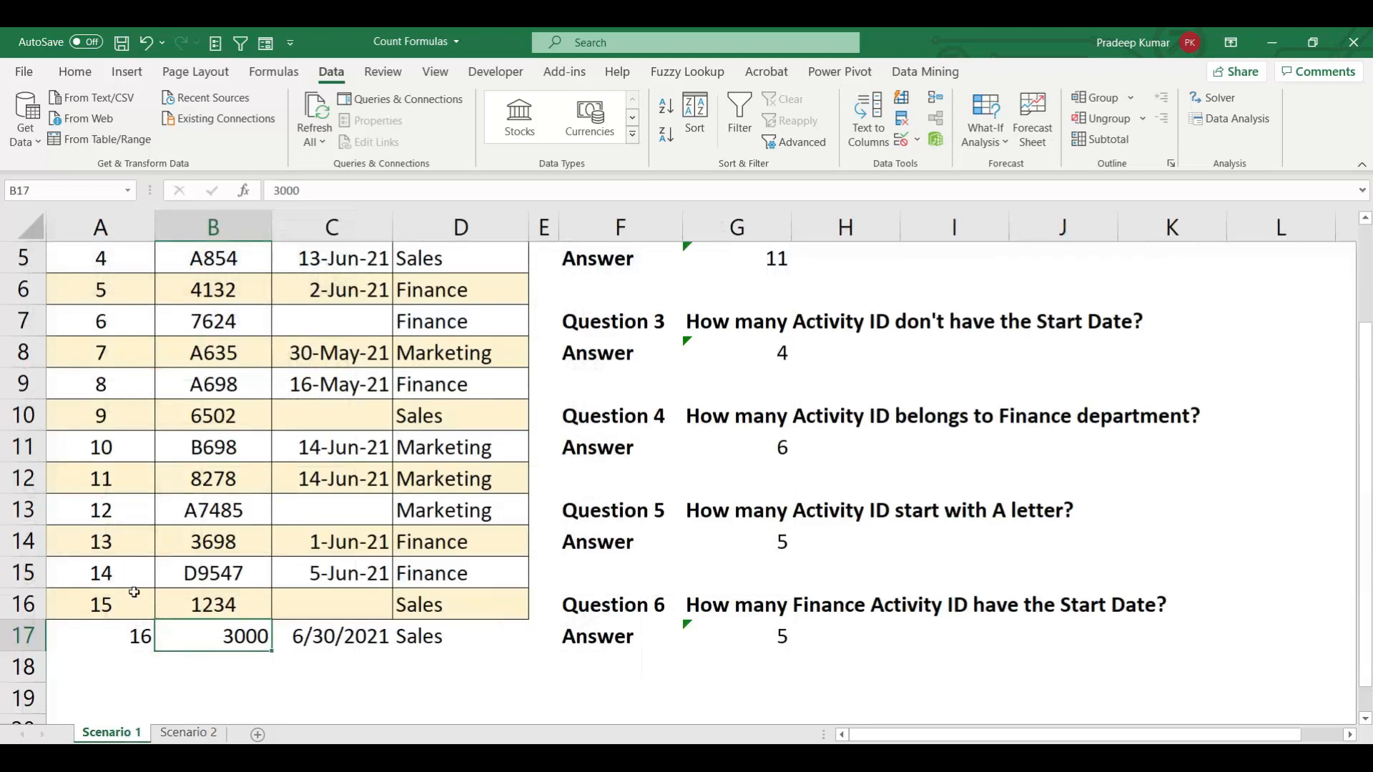
click(26, 636)
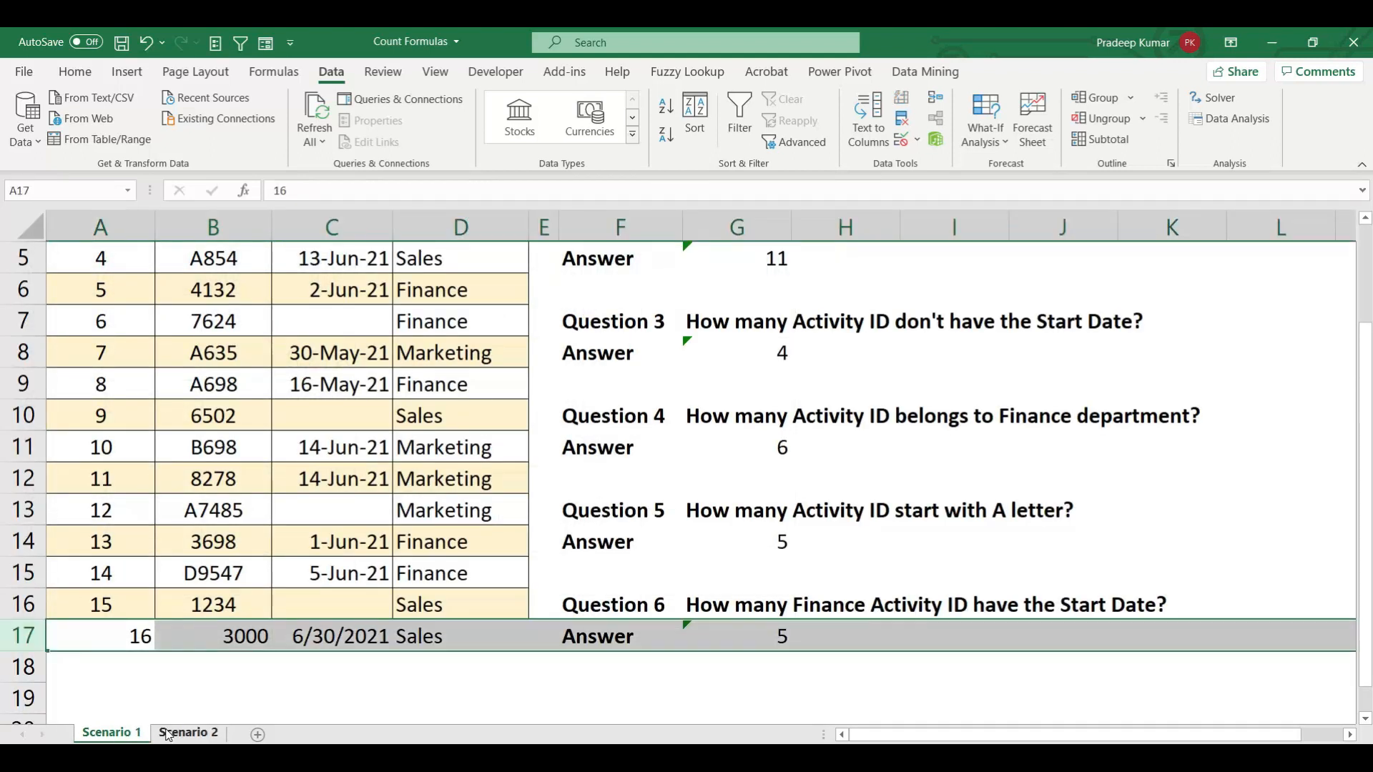
click(168, 734)
click(266, 410)
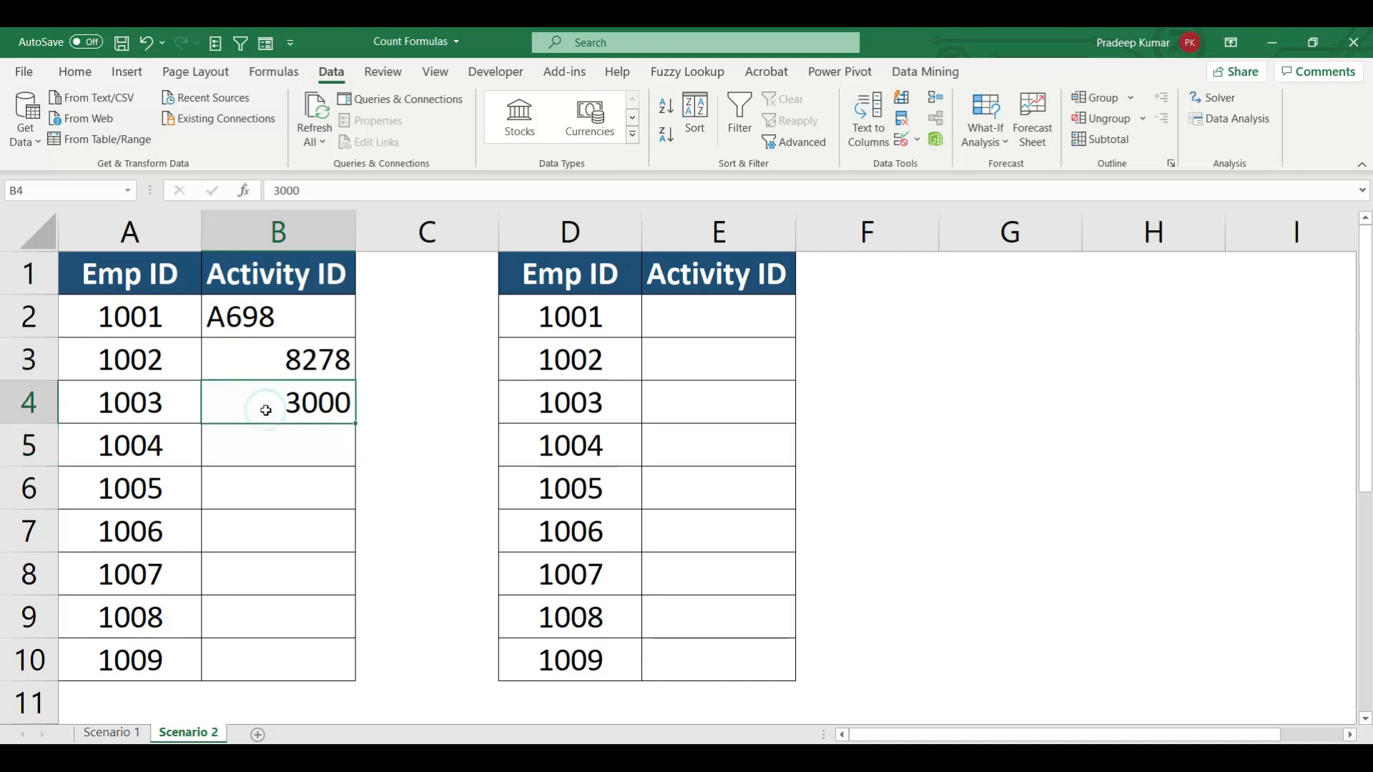
click(290, 443)
text(3000)
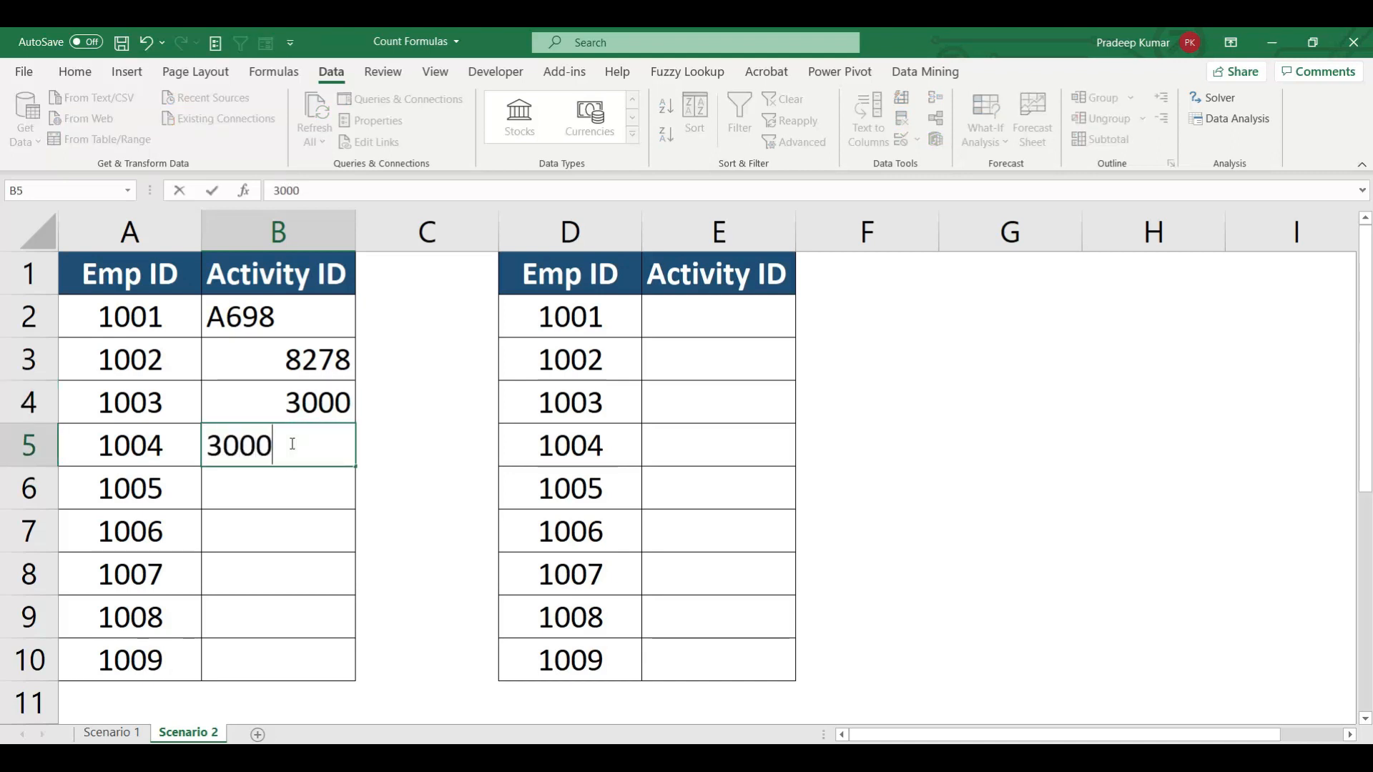
key(Return)
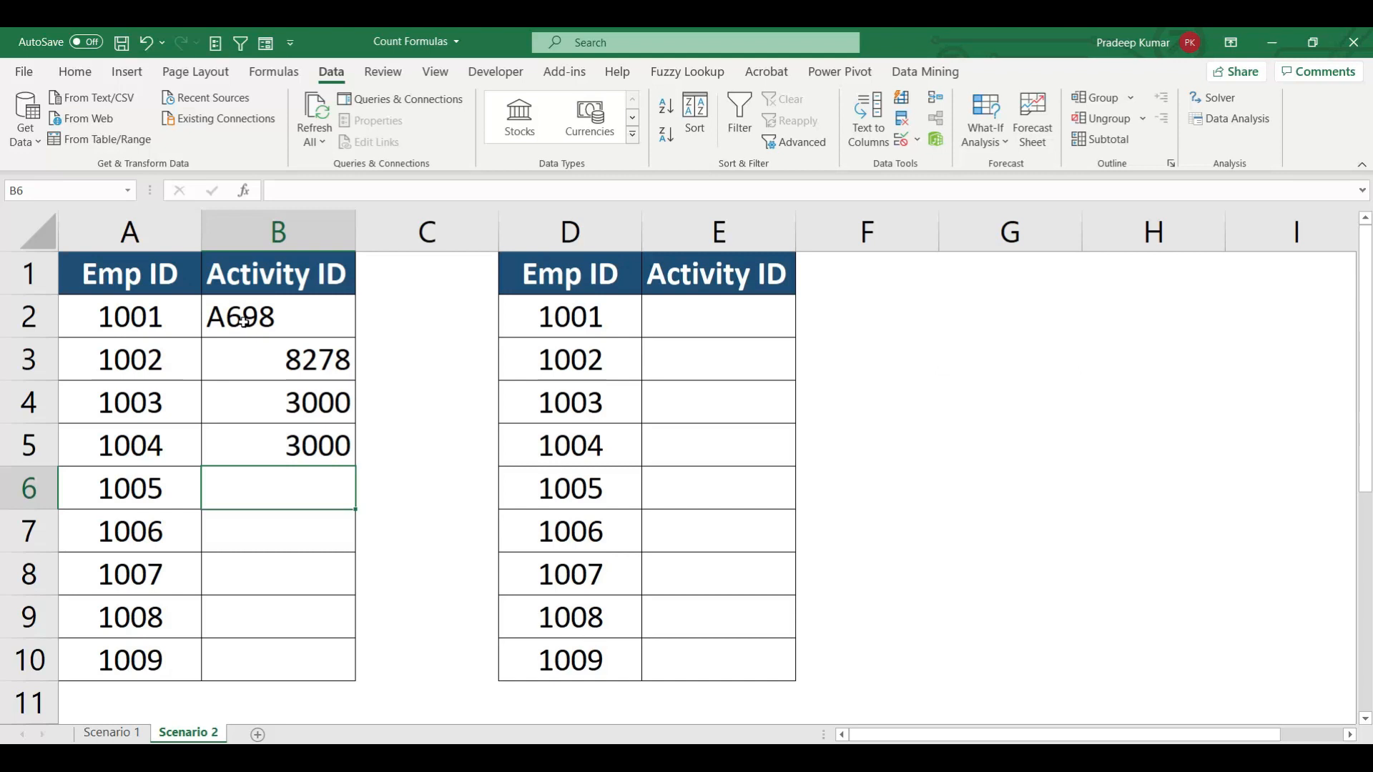
Step: Review the repeated IDs in B4:B5, the second table's cells E2:E10 and the Activity ID column on Scenario 1
drag(245, 395, 236, 433)
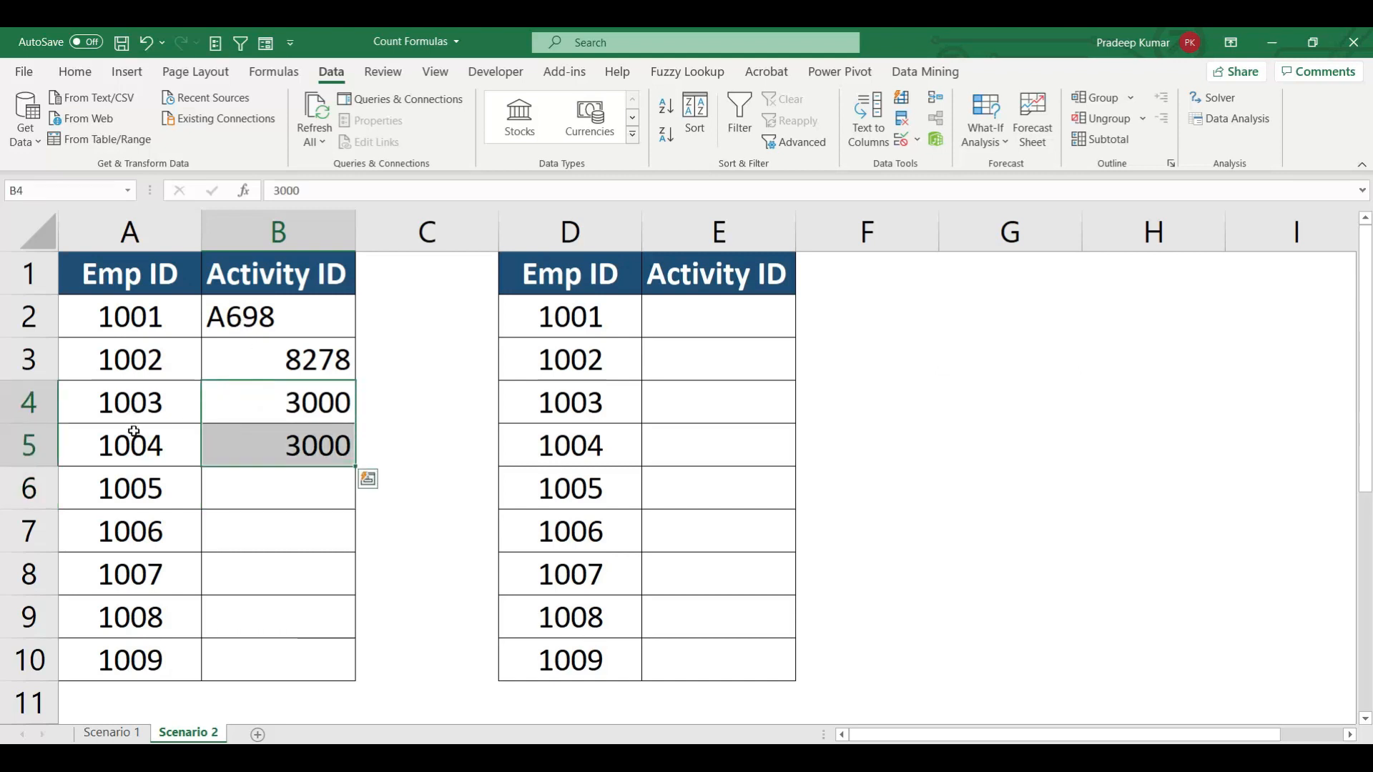
drag(718, 317, 718, 662)
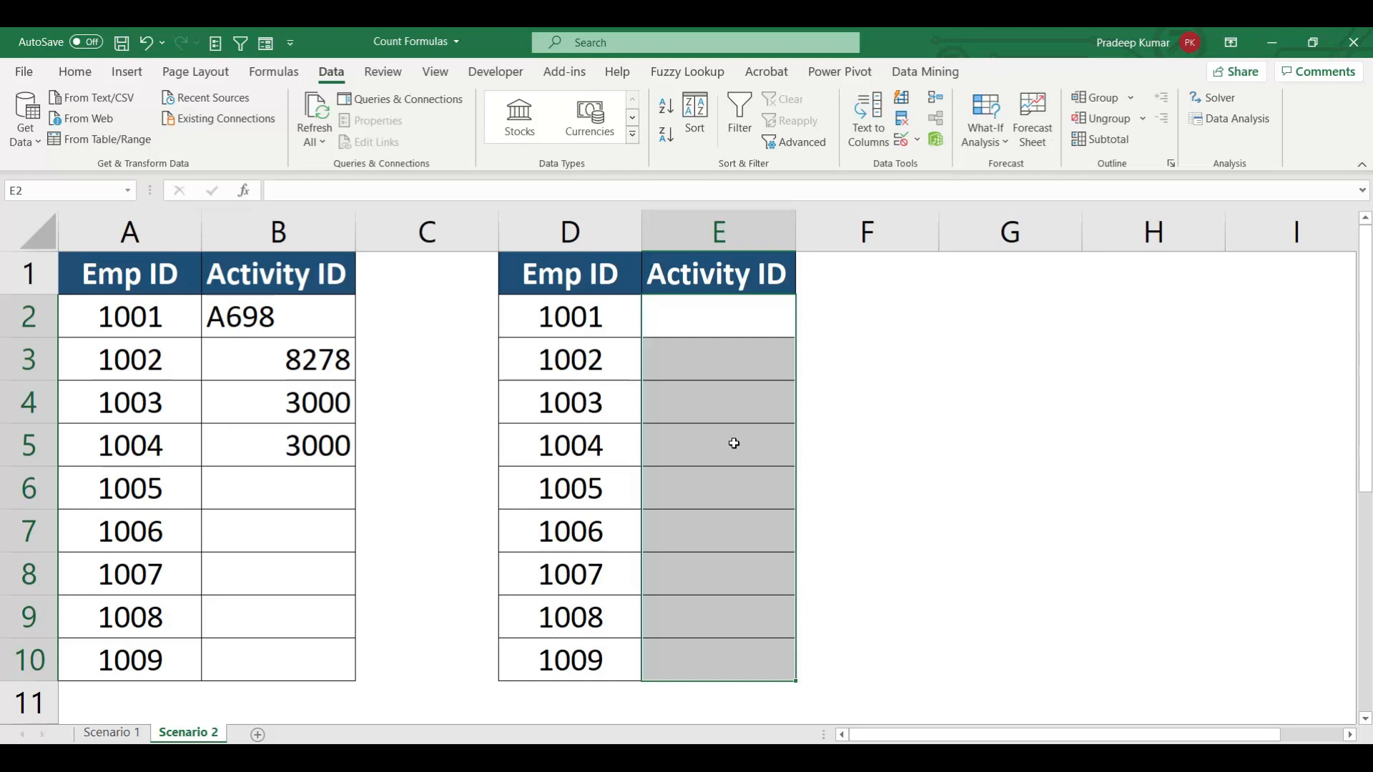
click(107, 733)
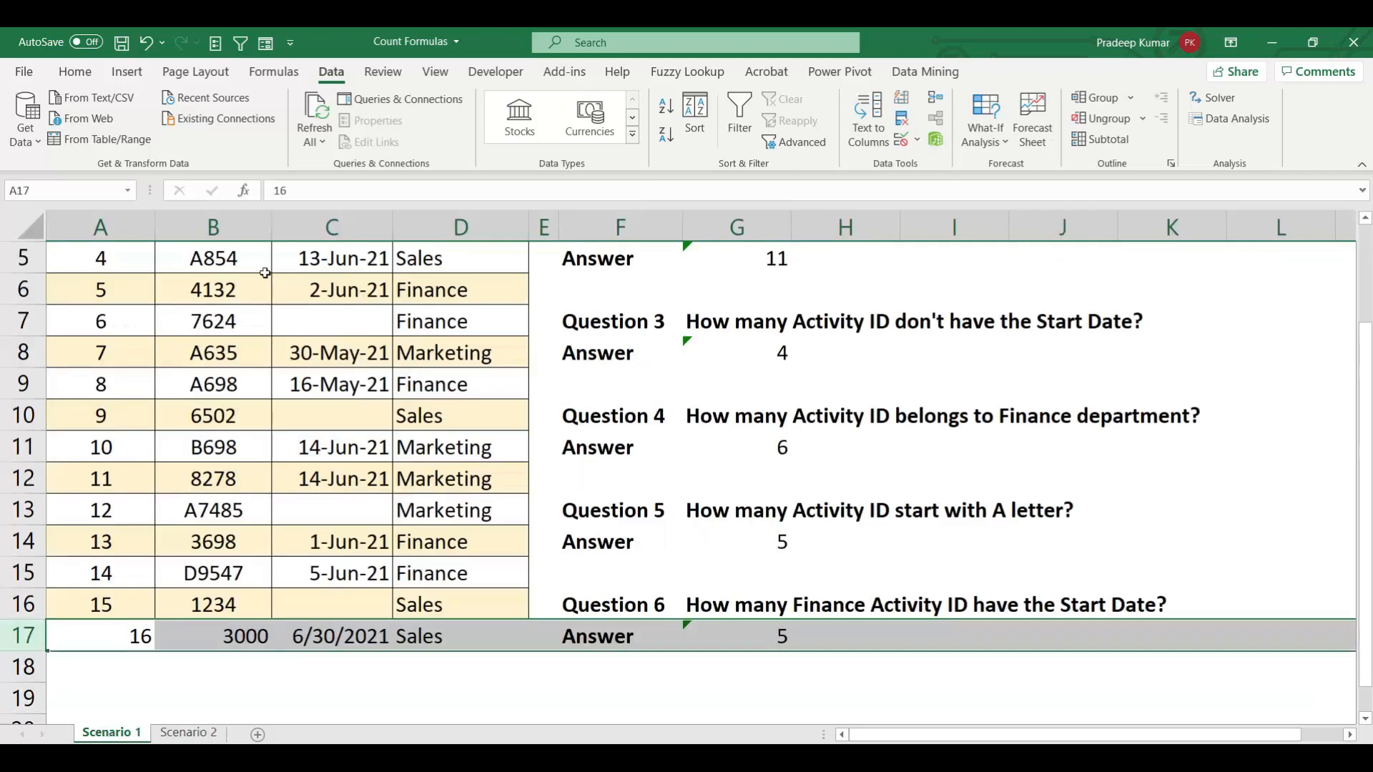
click(213, 227)
click(188, 733)
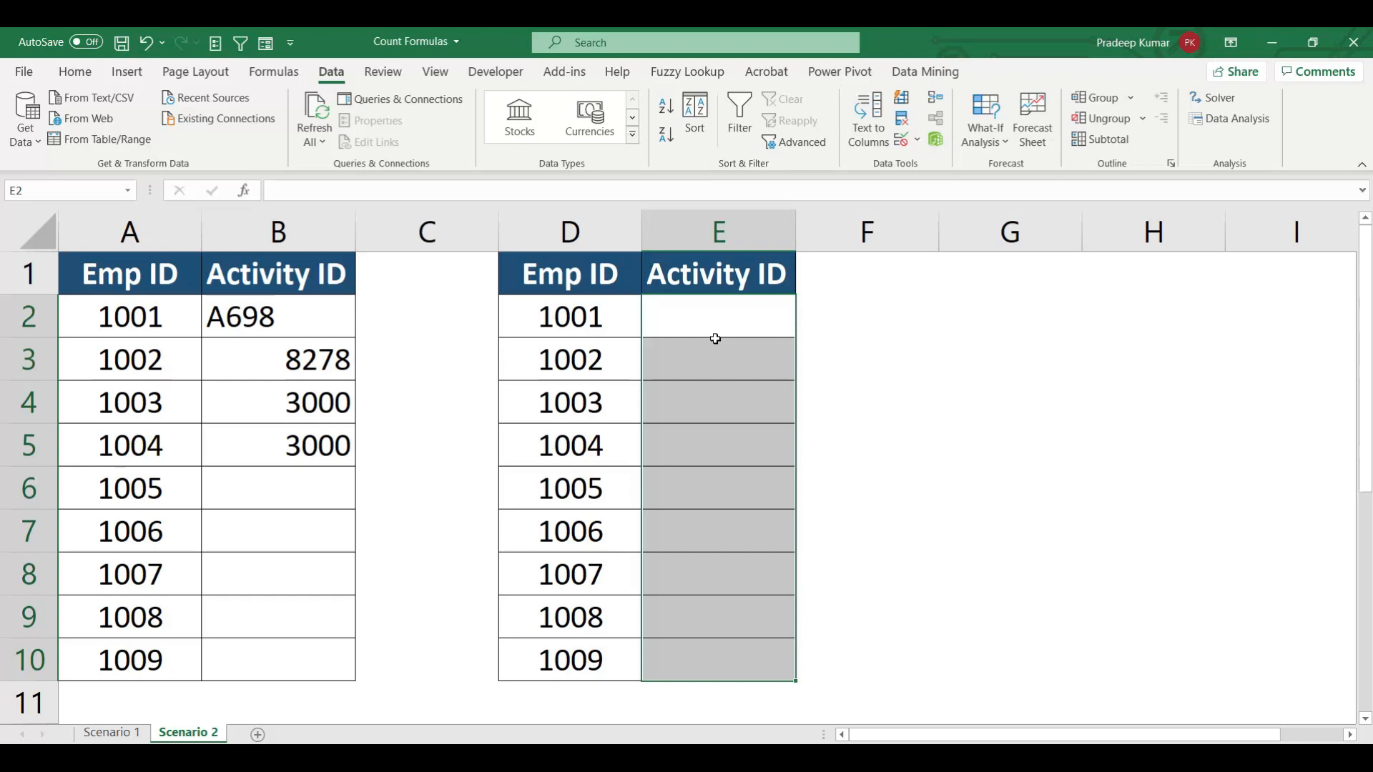
Step: Start a data validation rule for the Activity ID cells E2:E10 on Scenario 2 and set its allowed type to Custom
drag(719, 311, 708, 656)
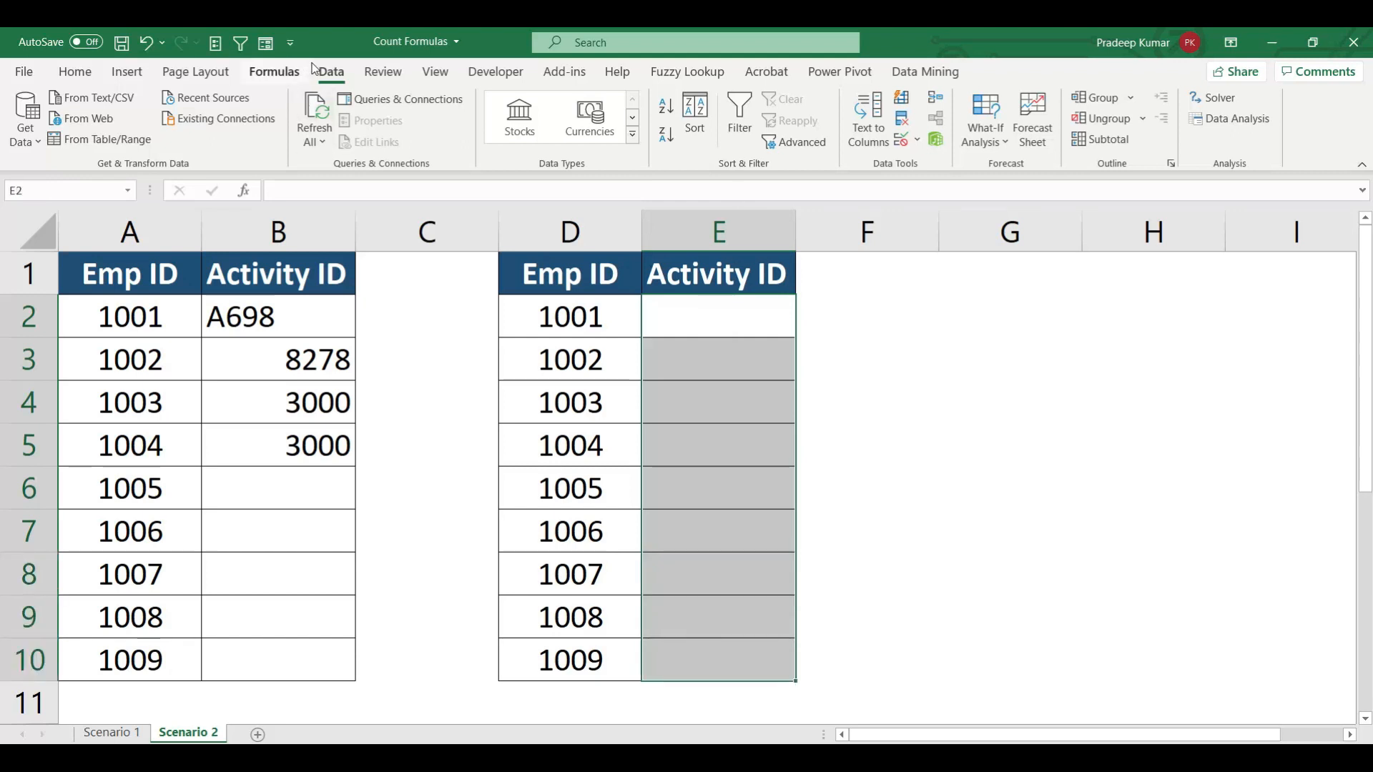
click(901, 139)
drag(693, 306, 1052, 280)
click(983, 369)
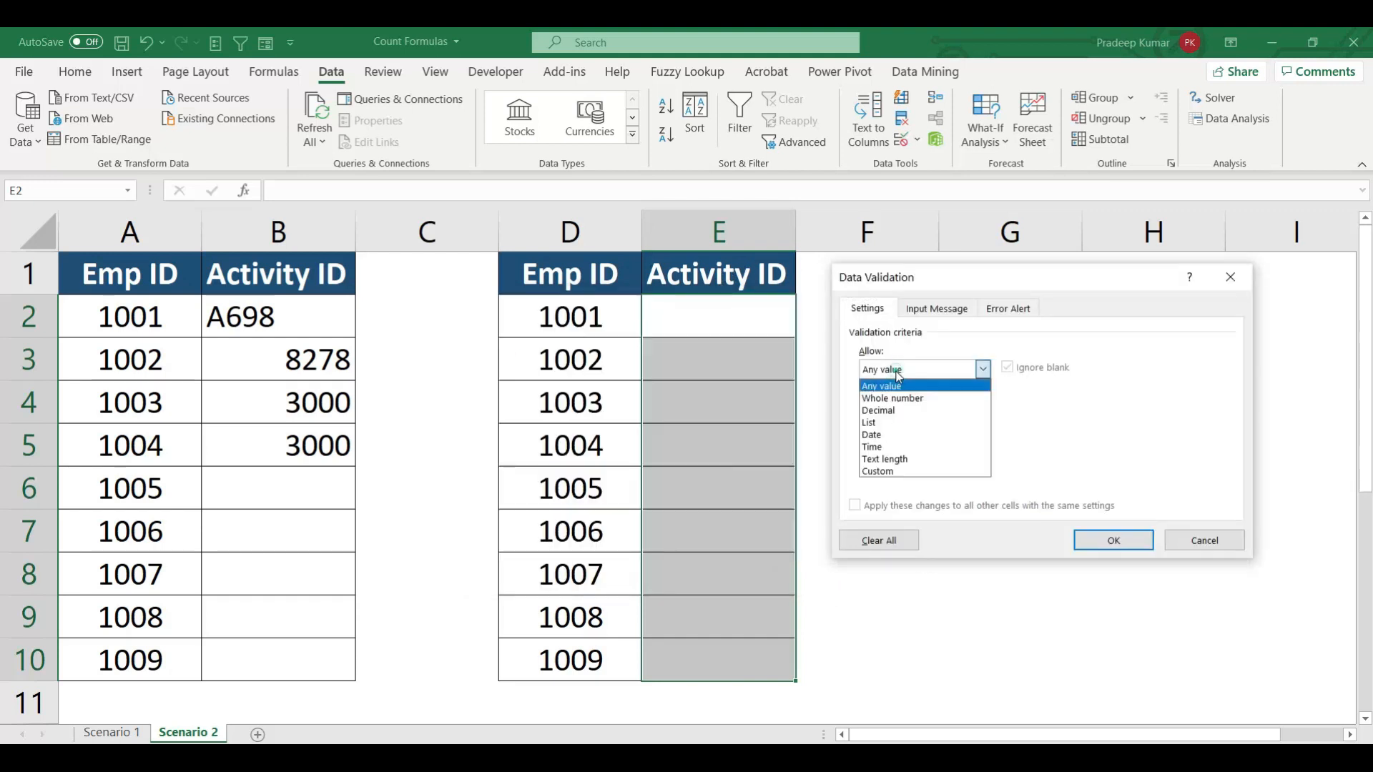
click(898, 472)
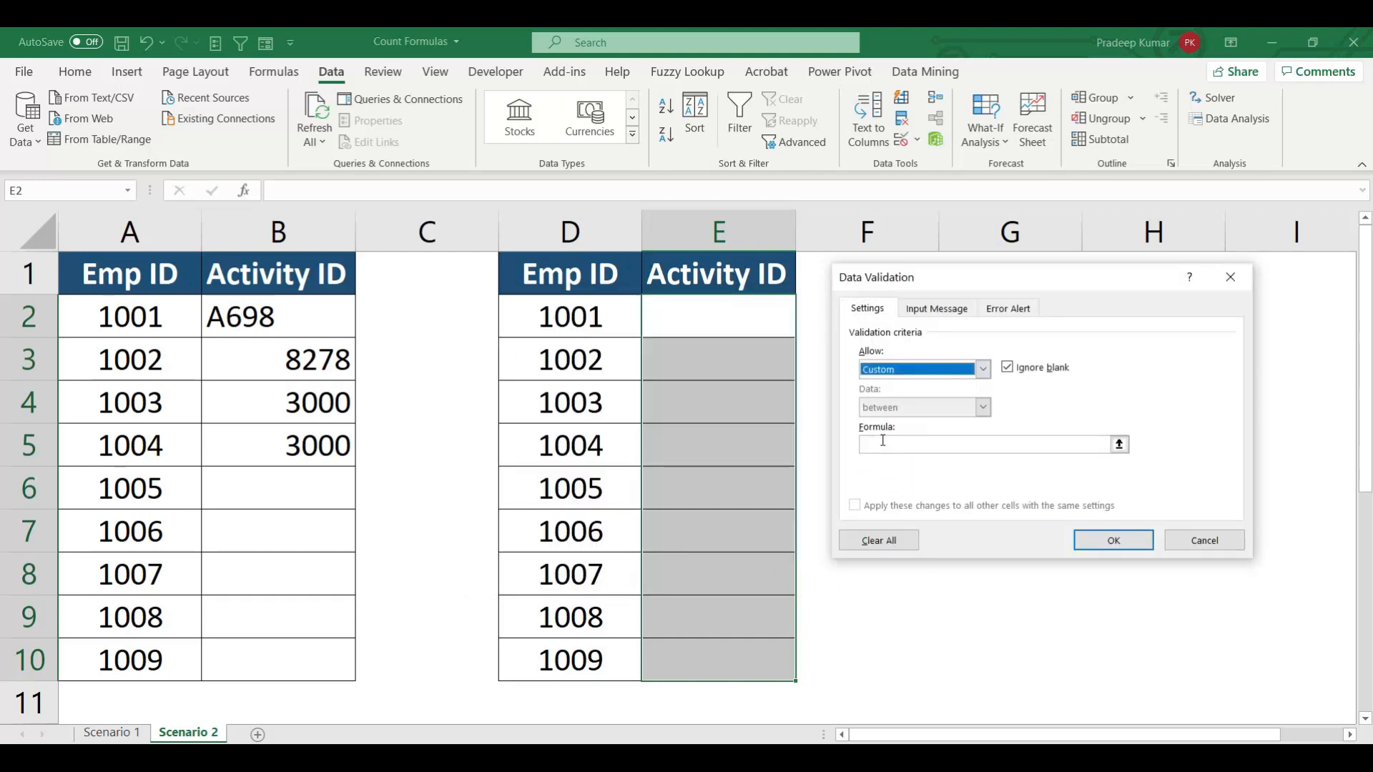
Step: Begin the validation formula with COUNTIF nested in AND, using the whole Activity ID column on Scenario 1 as the absolute range 'Scenario 1'!$B:$B
click(883, 442)
text(=and()
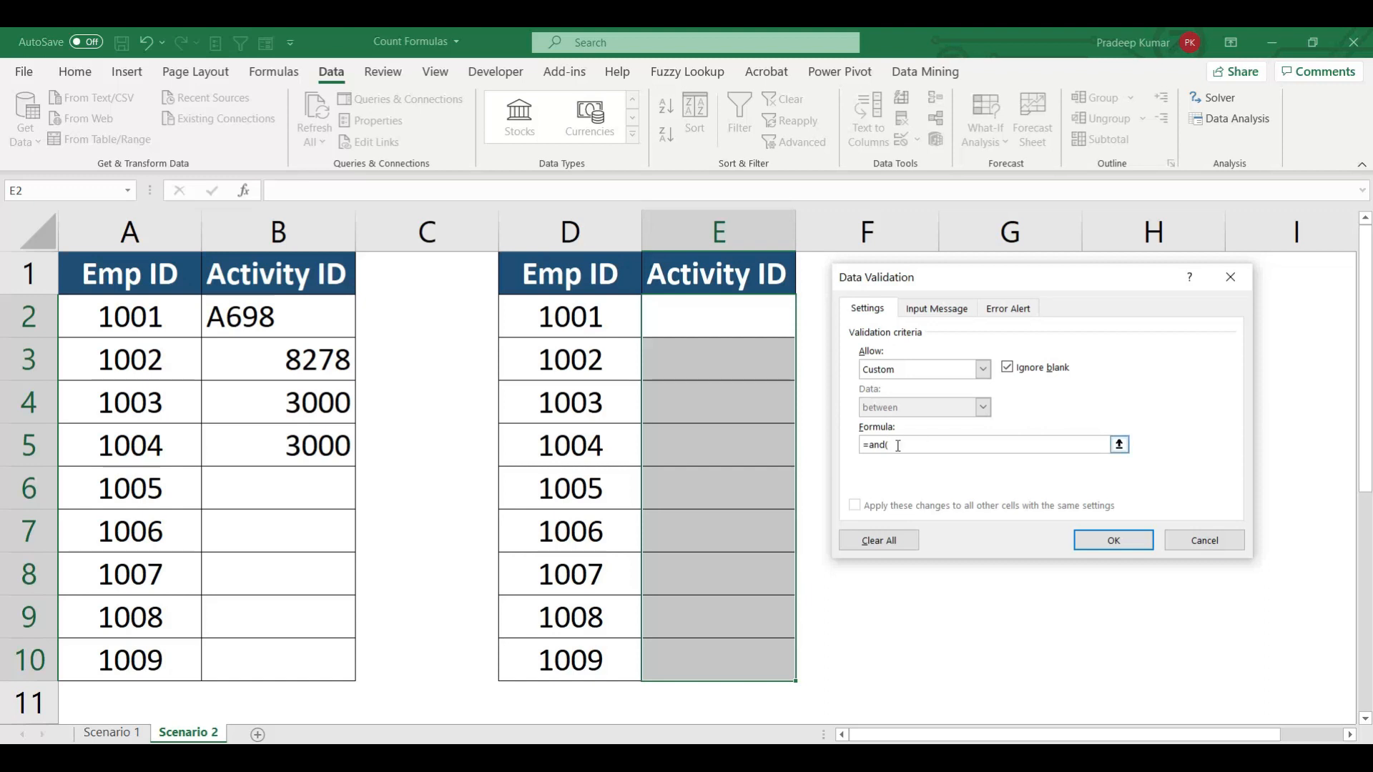
text(count)
text(if)
text(()
click(111, 733)
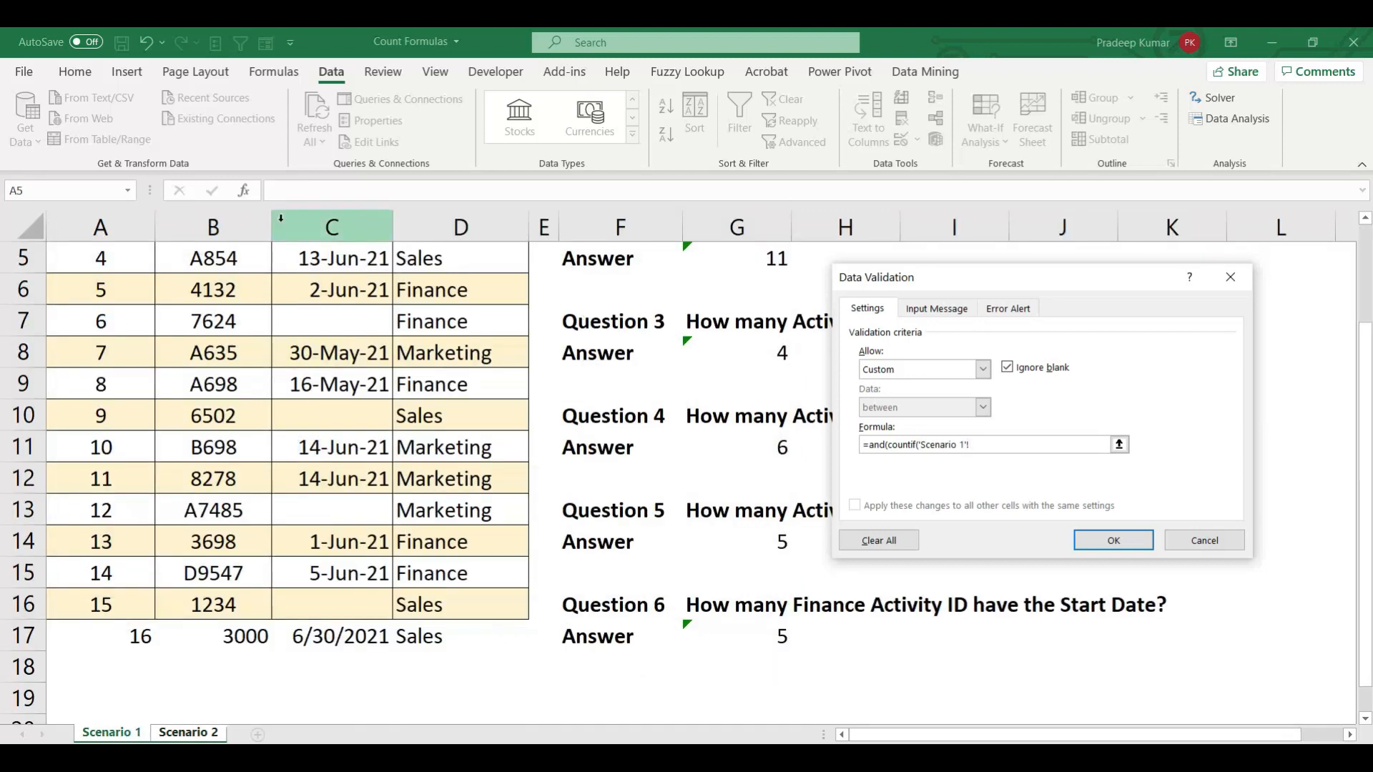
click(208, 228)
key(F4)
text(,)
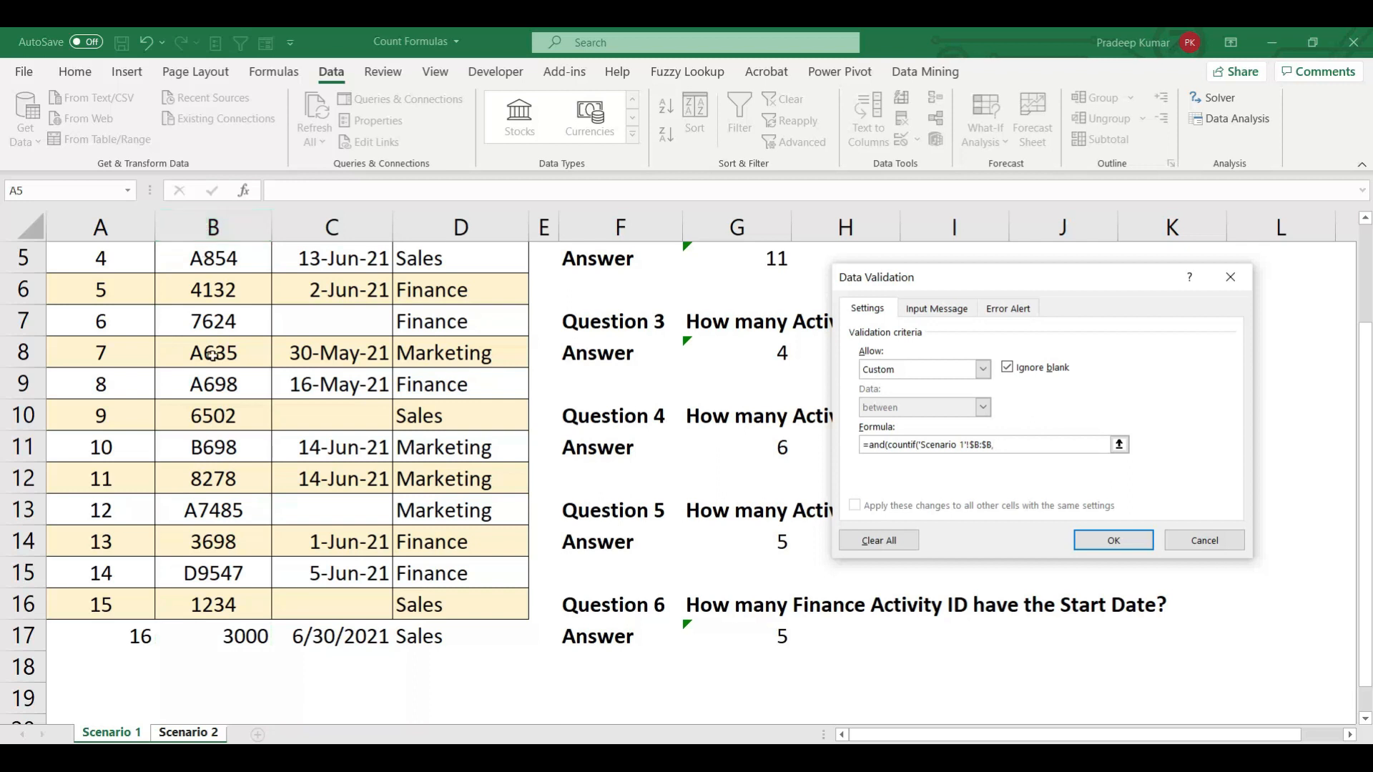
Step: Finish the first COUNTIF test with the criterion $E2 from Scenario 2 and the condition >=1
click(201, 735)
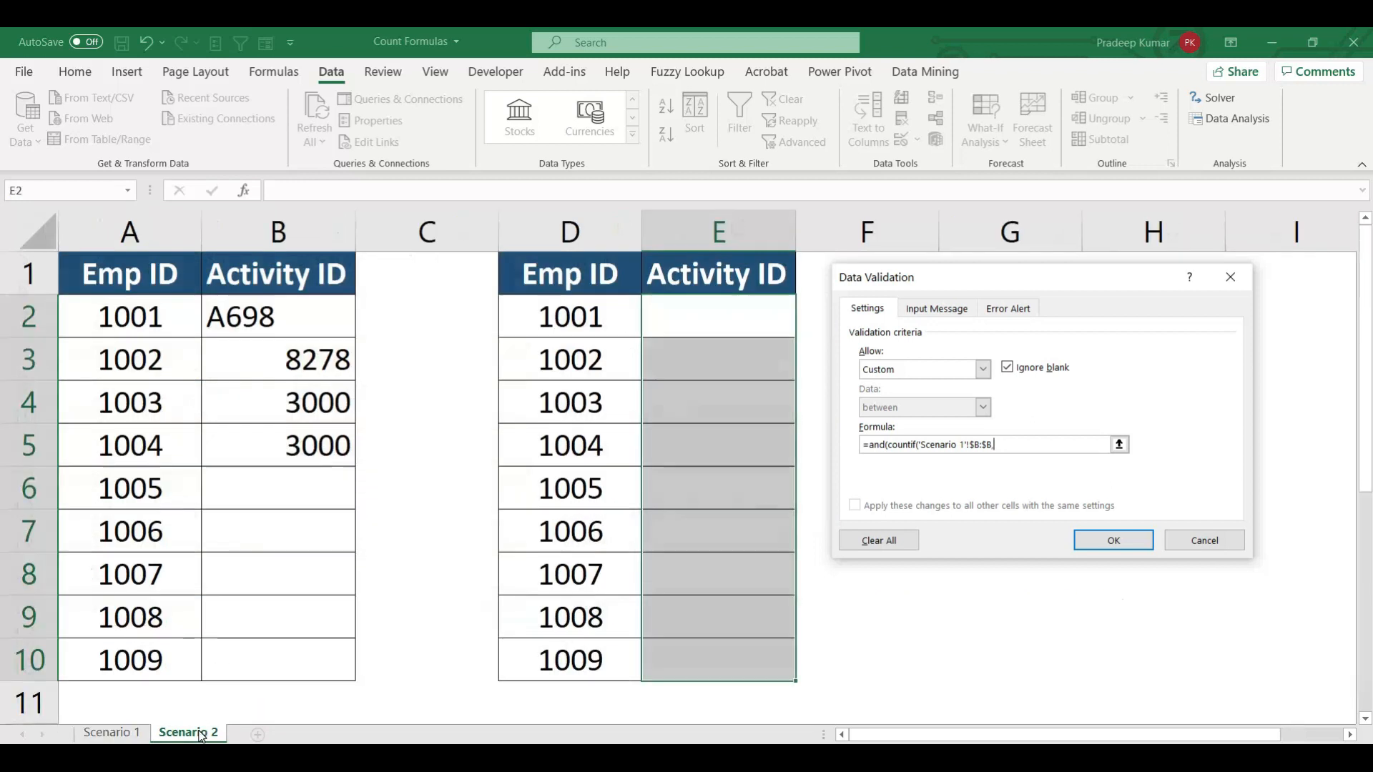
click(757, 323)
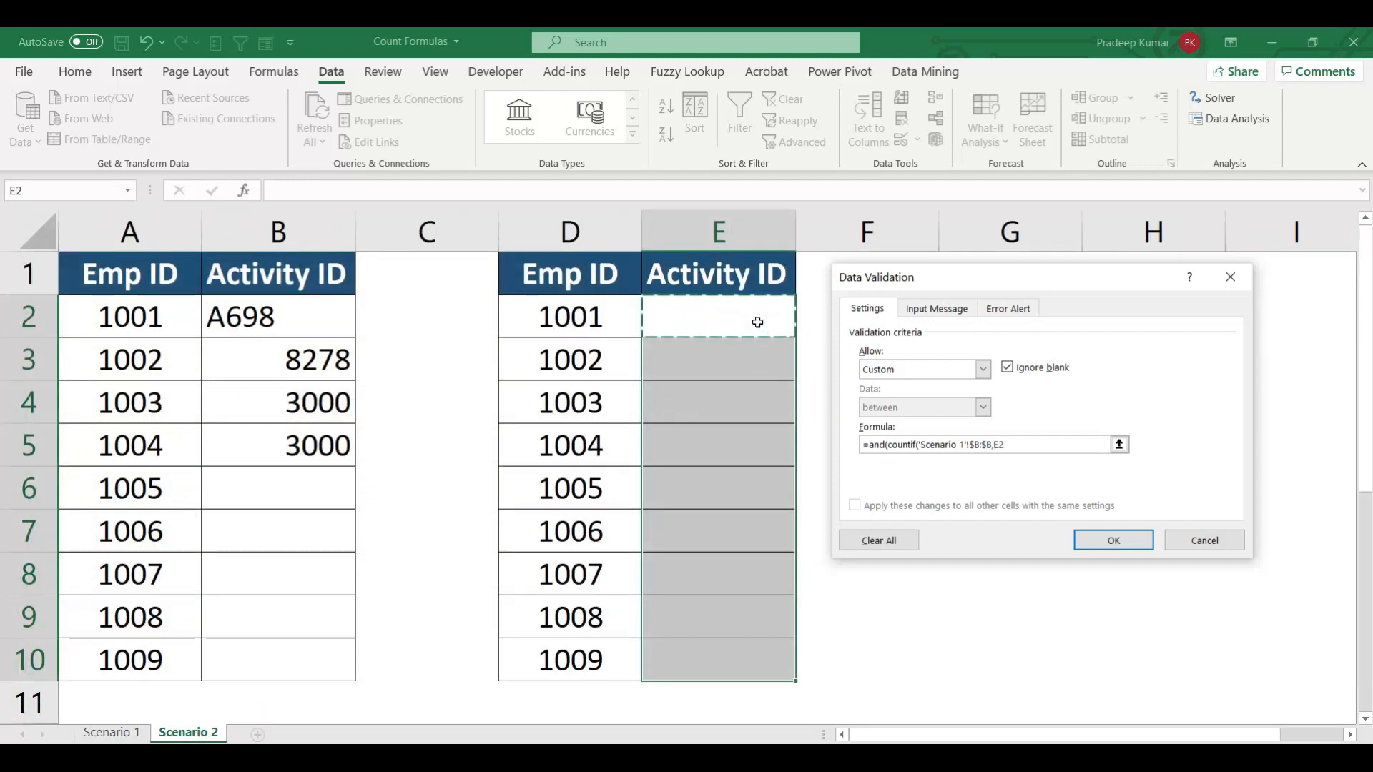
key(F4)
key(F4)
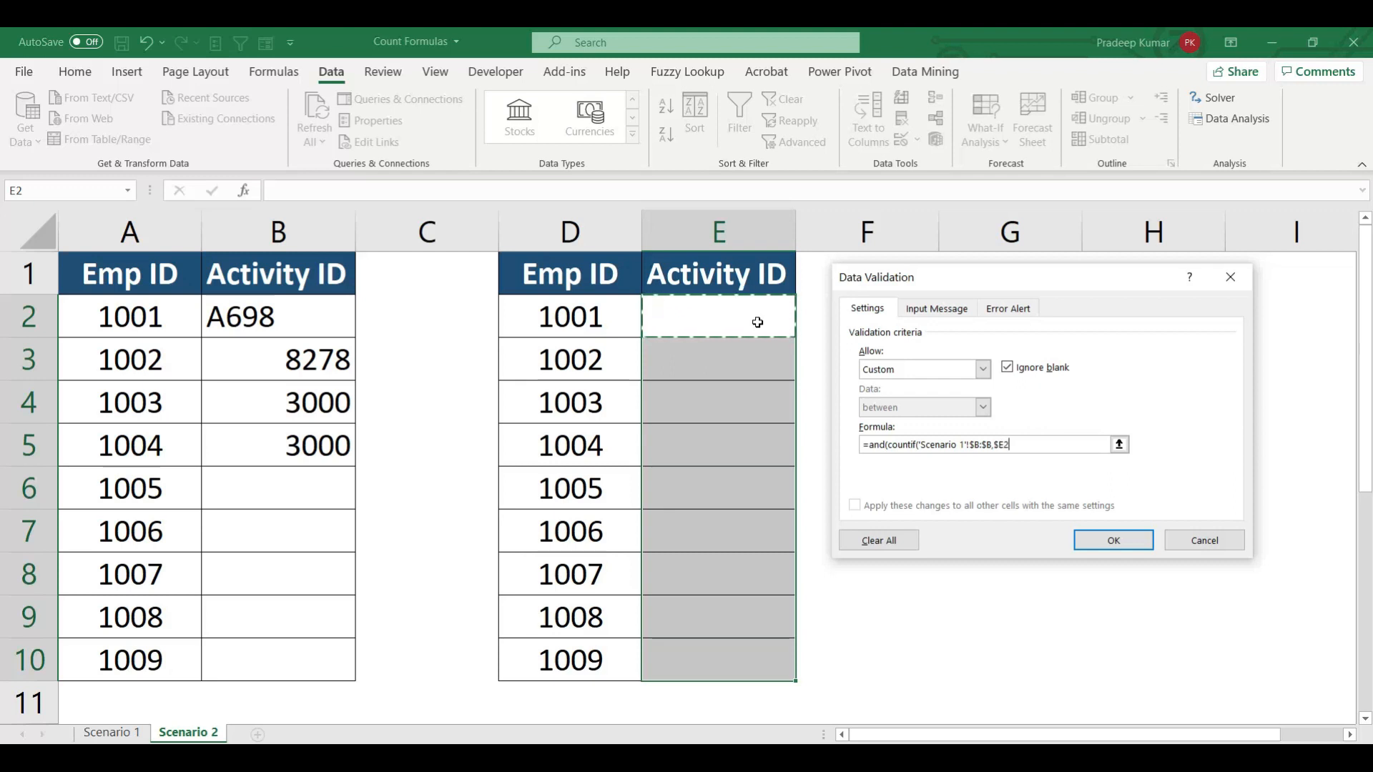
text()>=1)
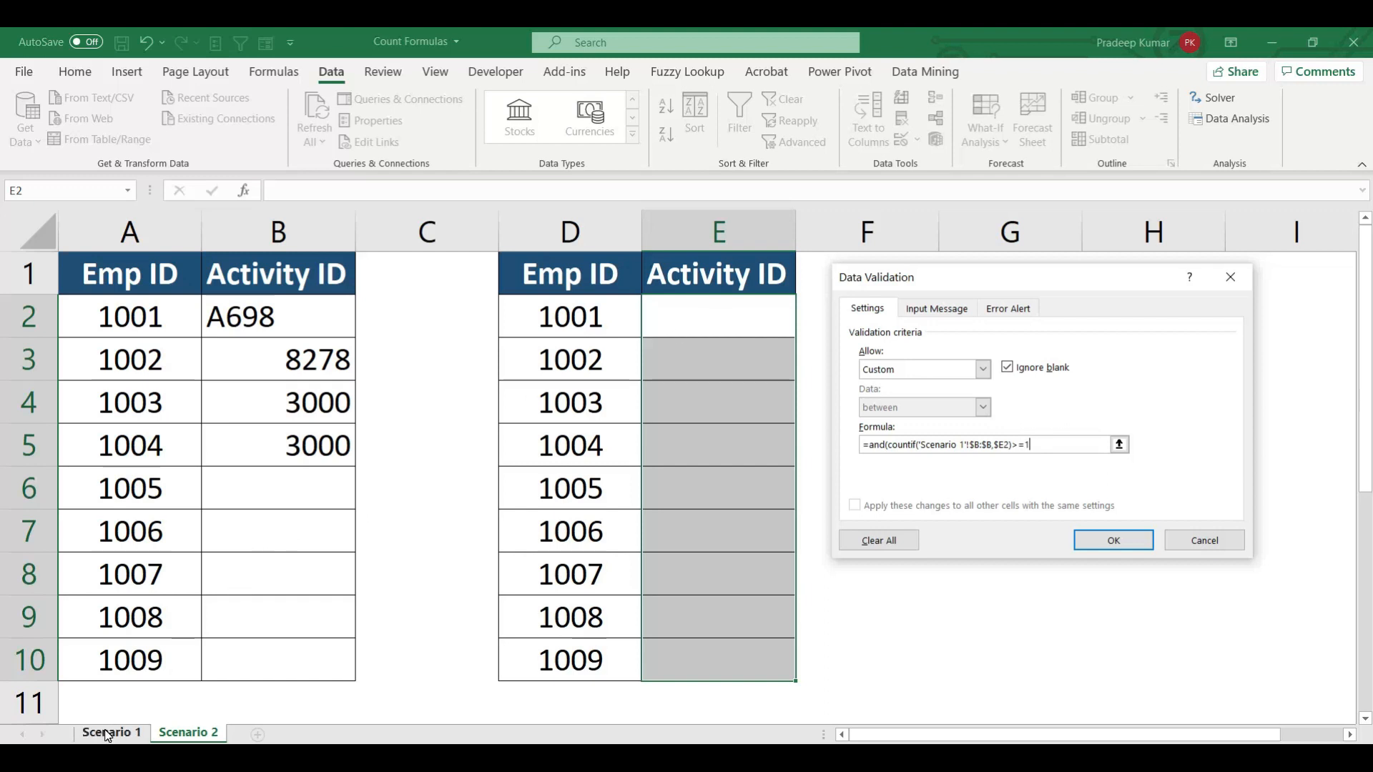
Step: Add a second COUNTIF to the validation formula, counting within the absolute Activity ID range $E$2:$E$10 on Scenario 2
text(,countif()
drag(725, 313, 725, 656)
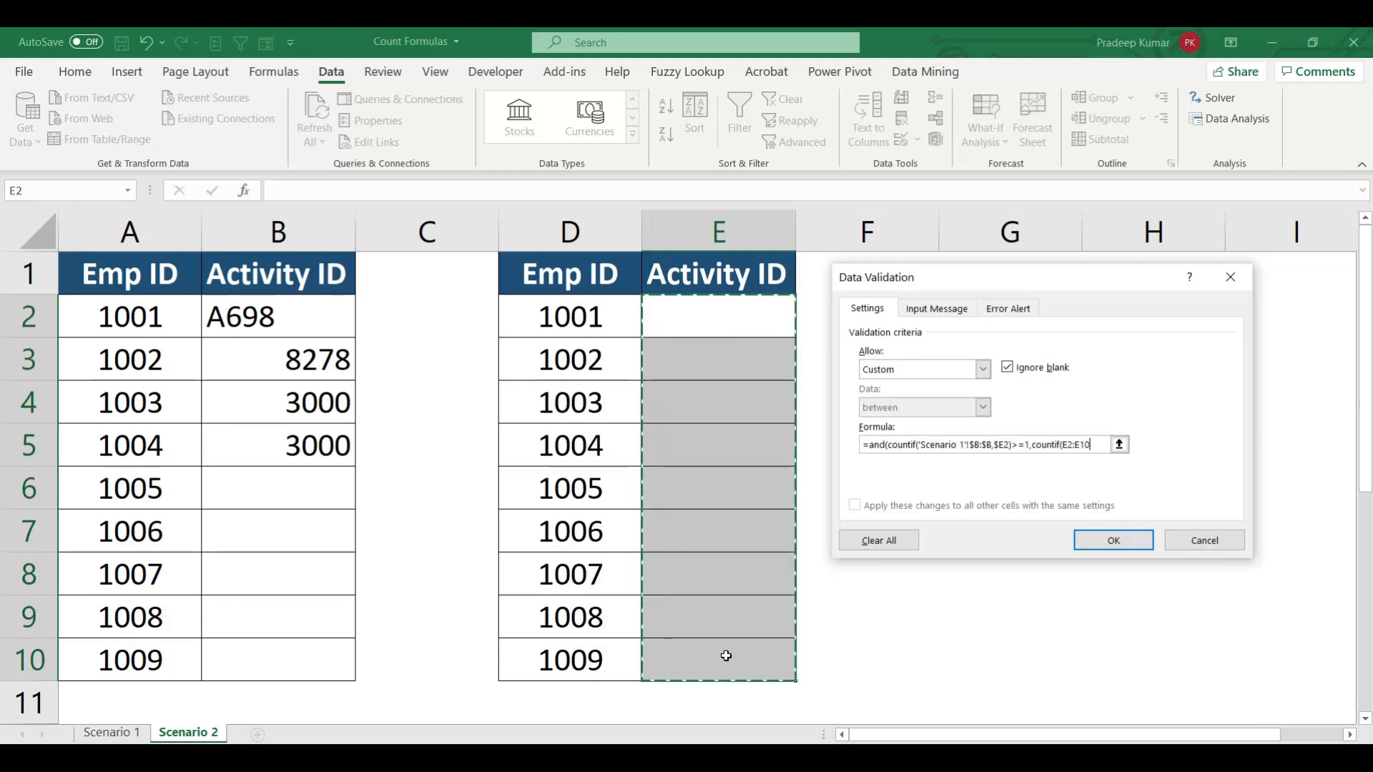
key(F4)
text(,)
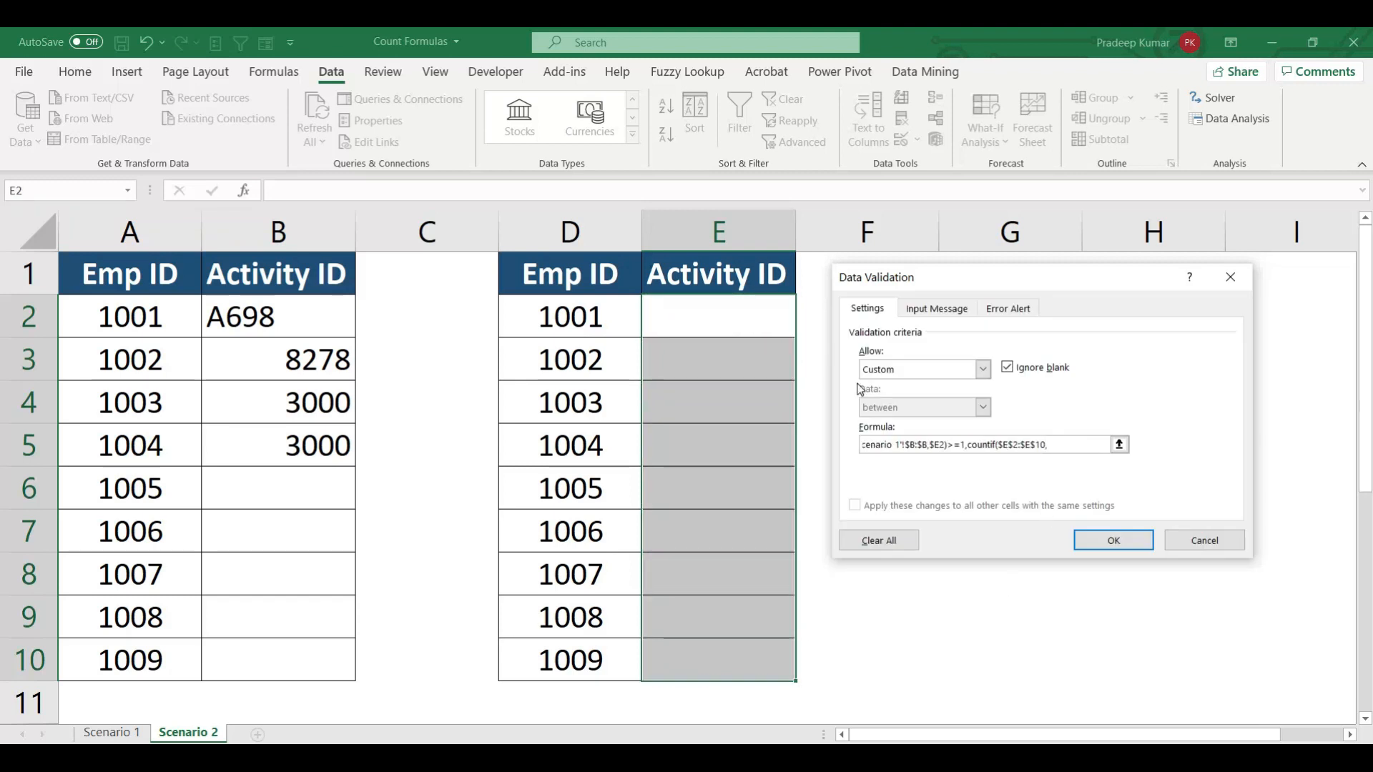
Step: Finish the second COUNTIF with the criterion $E2, limit its count to at most 1, and apply the validation rule
click(755, 317)
key(F4)
key(F4)
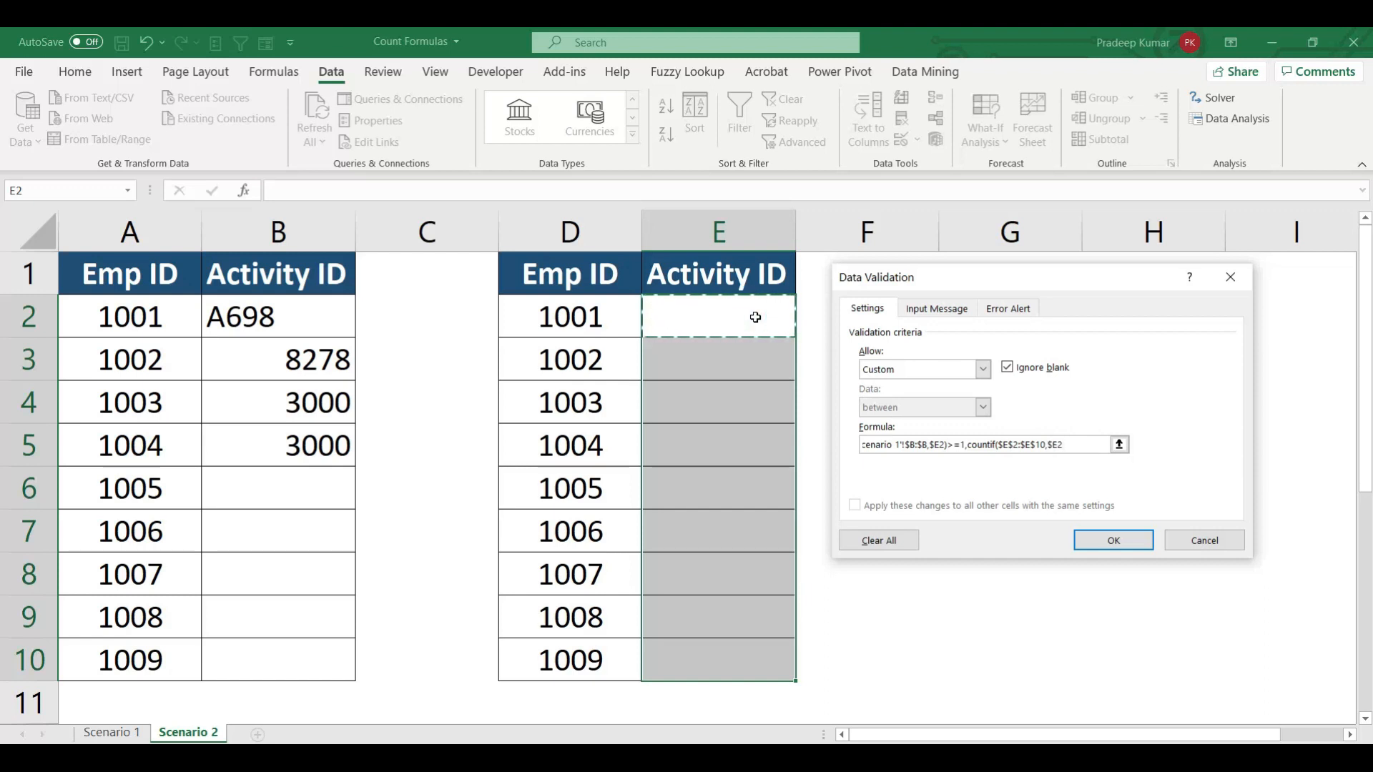
text()<)
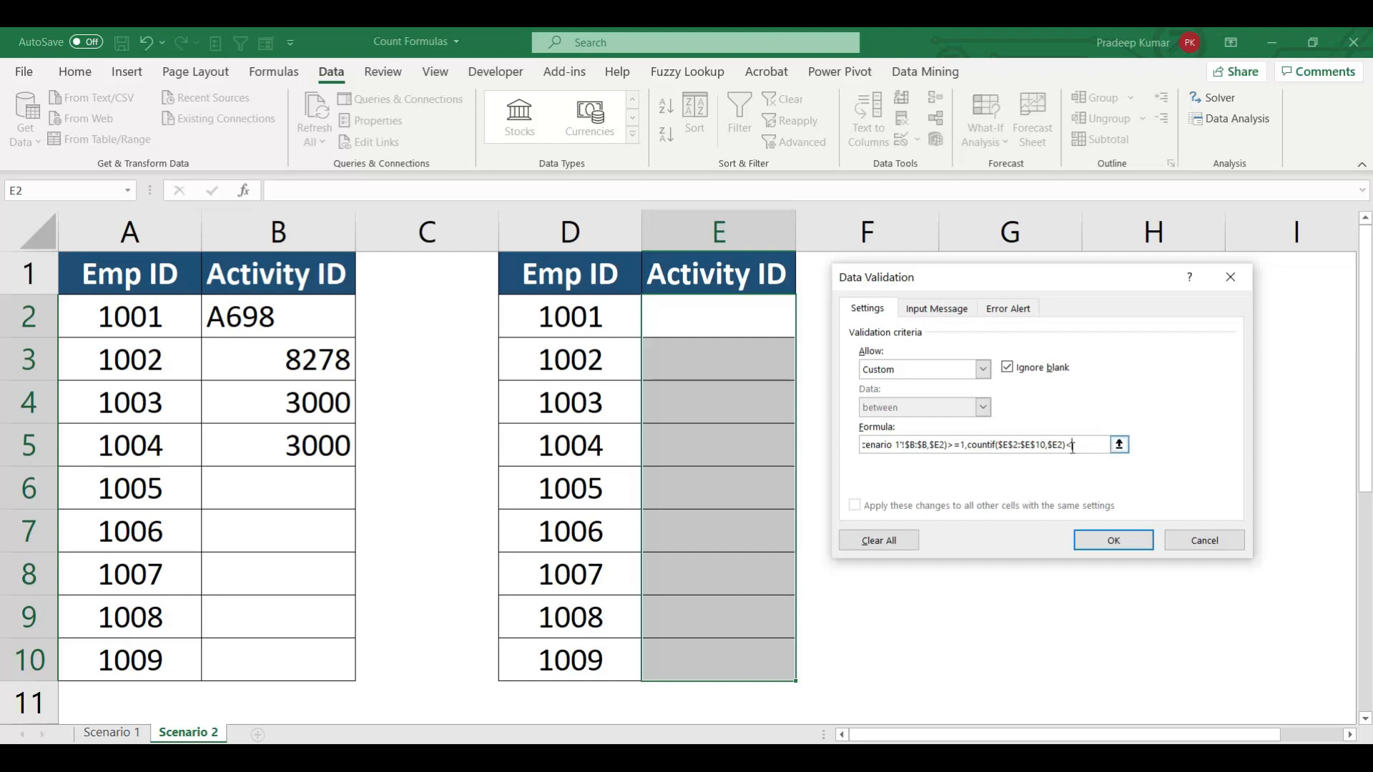
text(1)
click(1114, 540)
Step: Look up a listed Activity ID on Scenario 1 and enter 3698 in cell E2 on Scenario 2
click(109, 732)
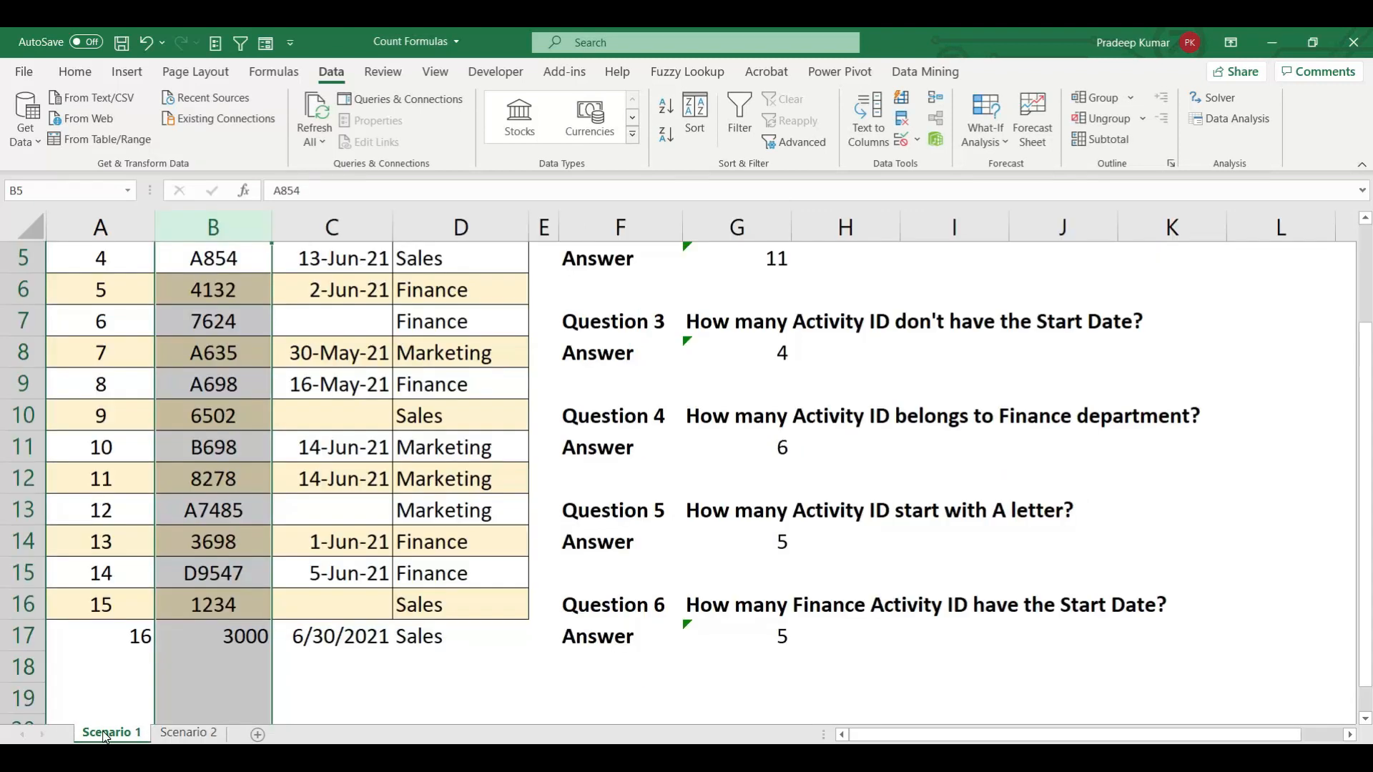
click(190, 734)
click(715, 320)
text(3698)
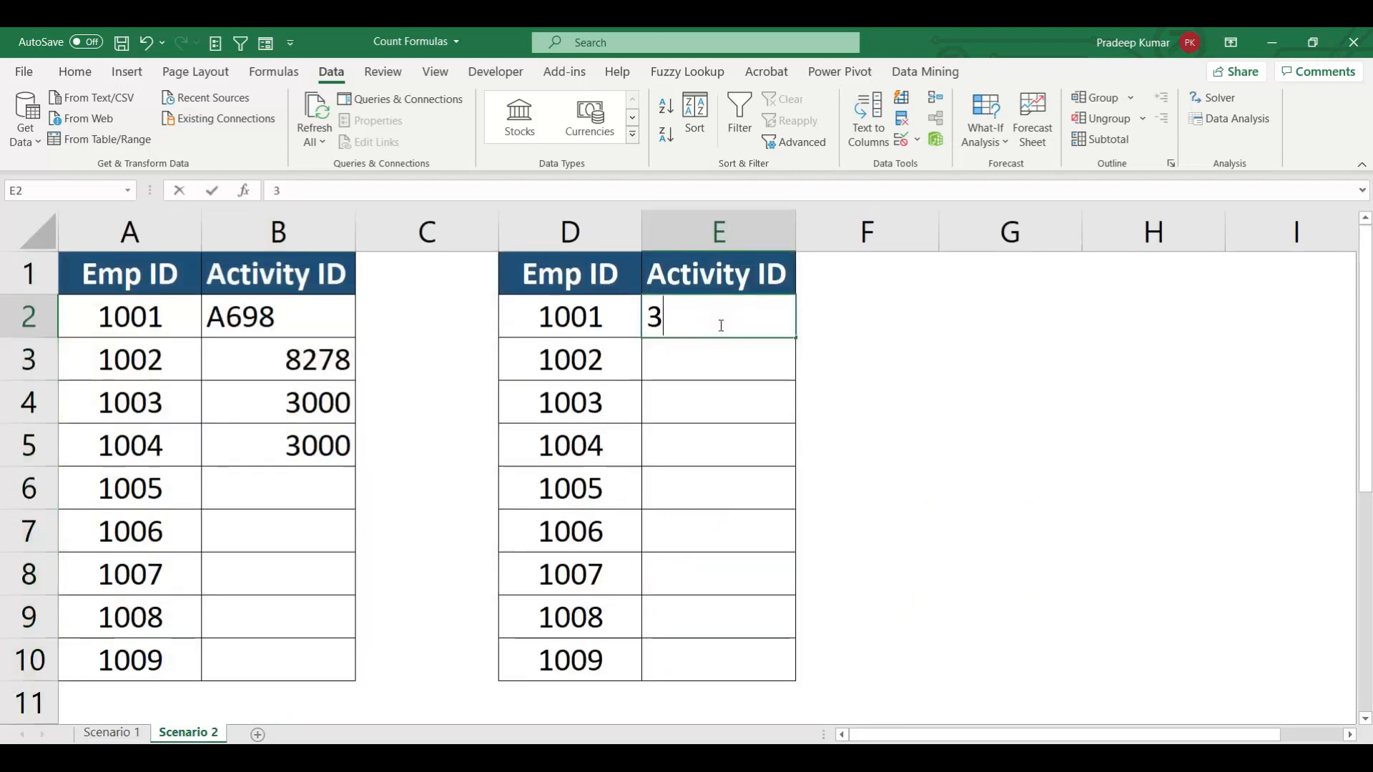
key(Return)
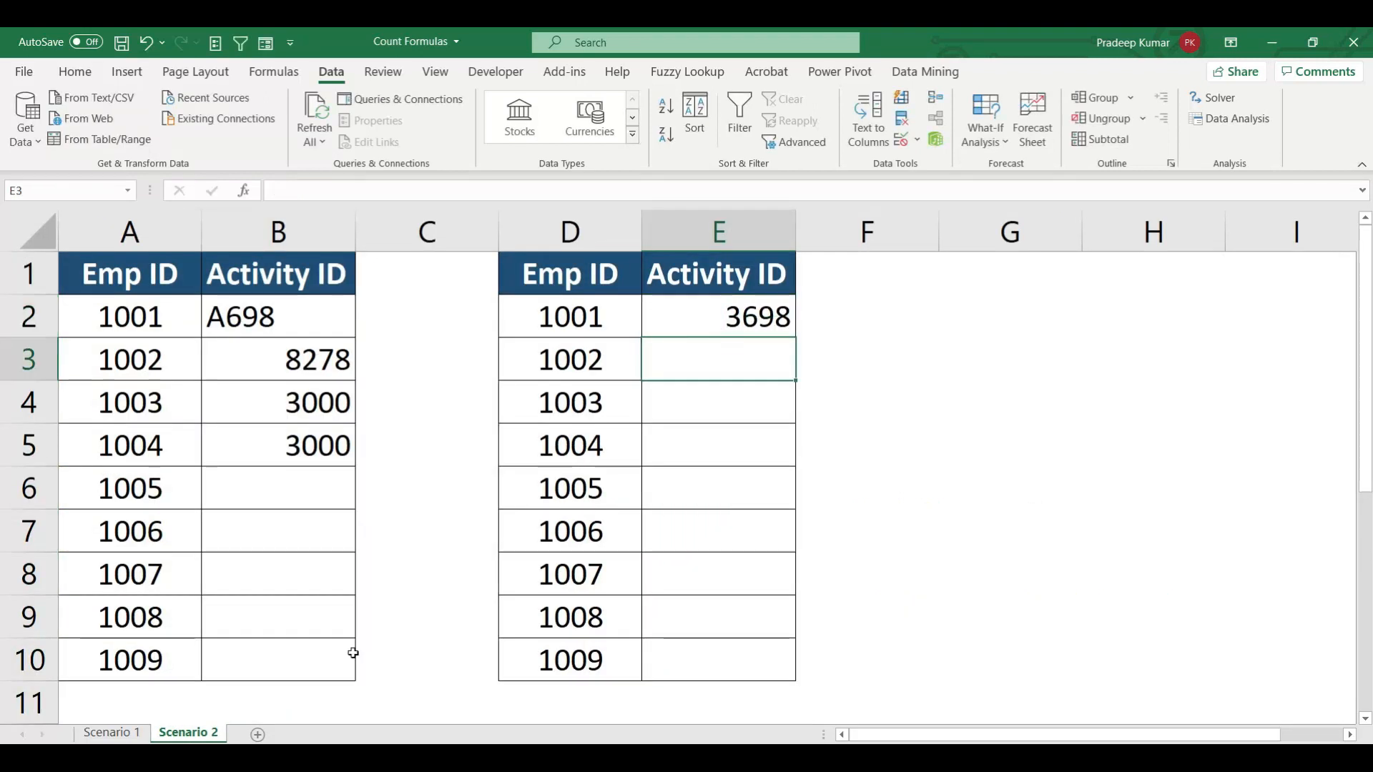
Step: Pick the Activity ID in B5 on Scenario 1 and enter A854 in cell E3 on Scenario 2
click(118, 734)
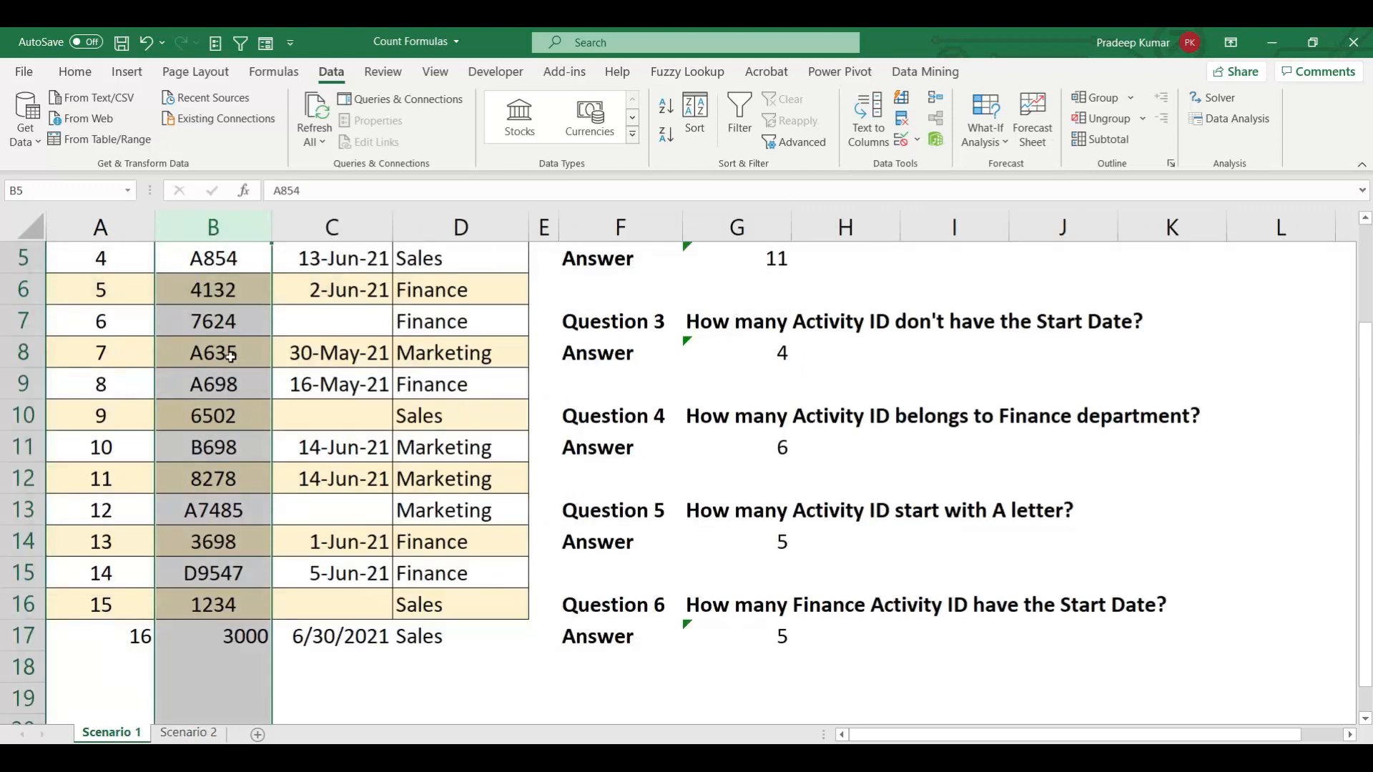
click(233, 261)
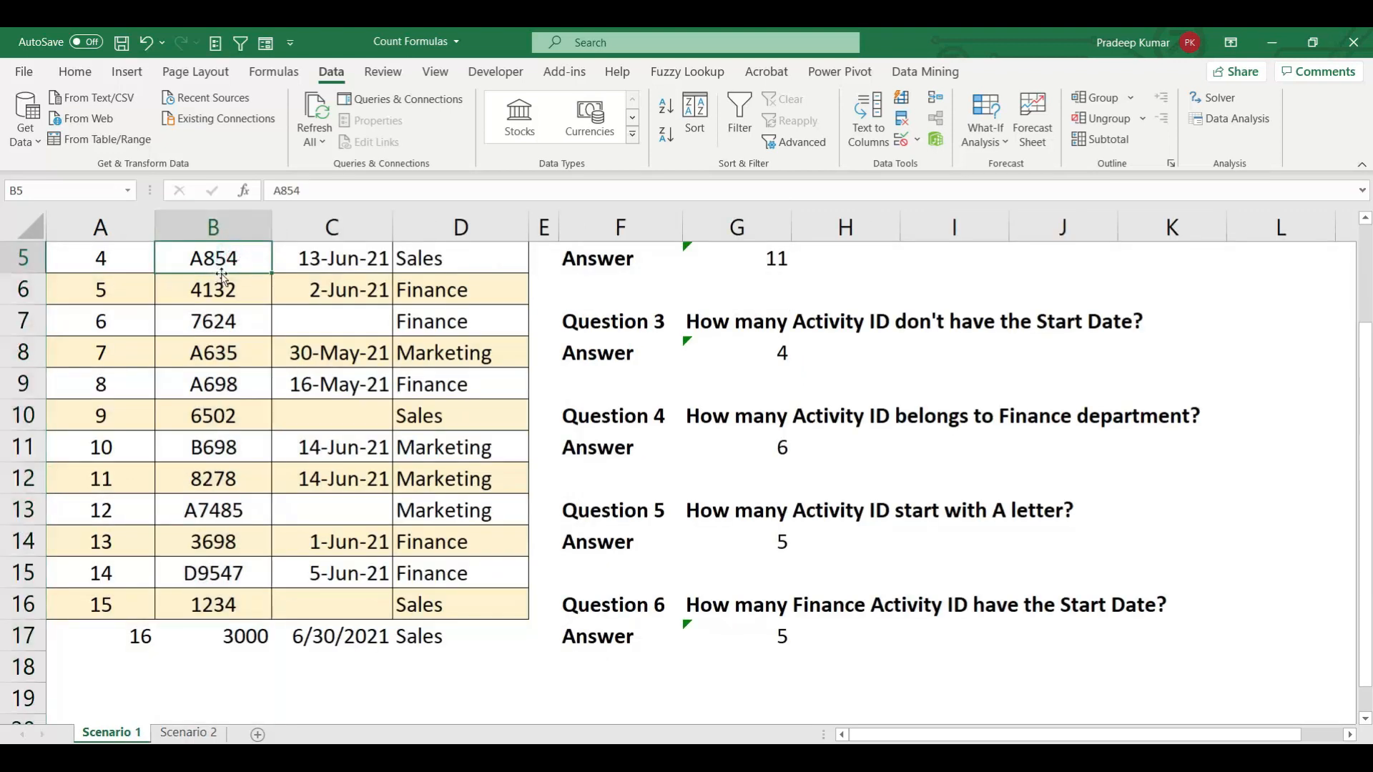
click(173, 738)
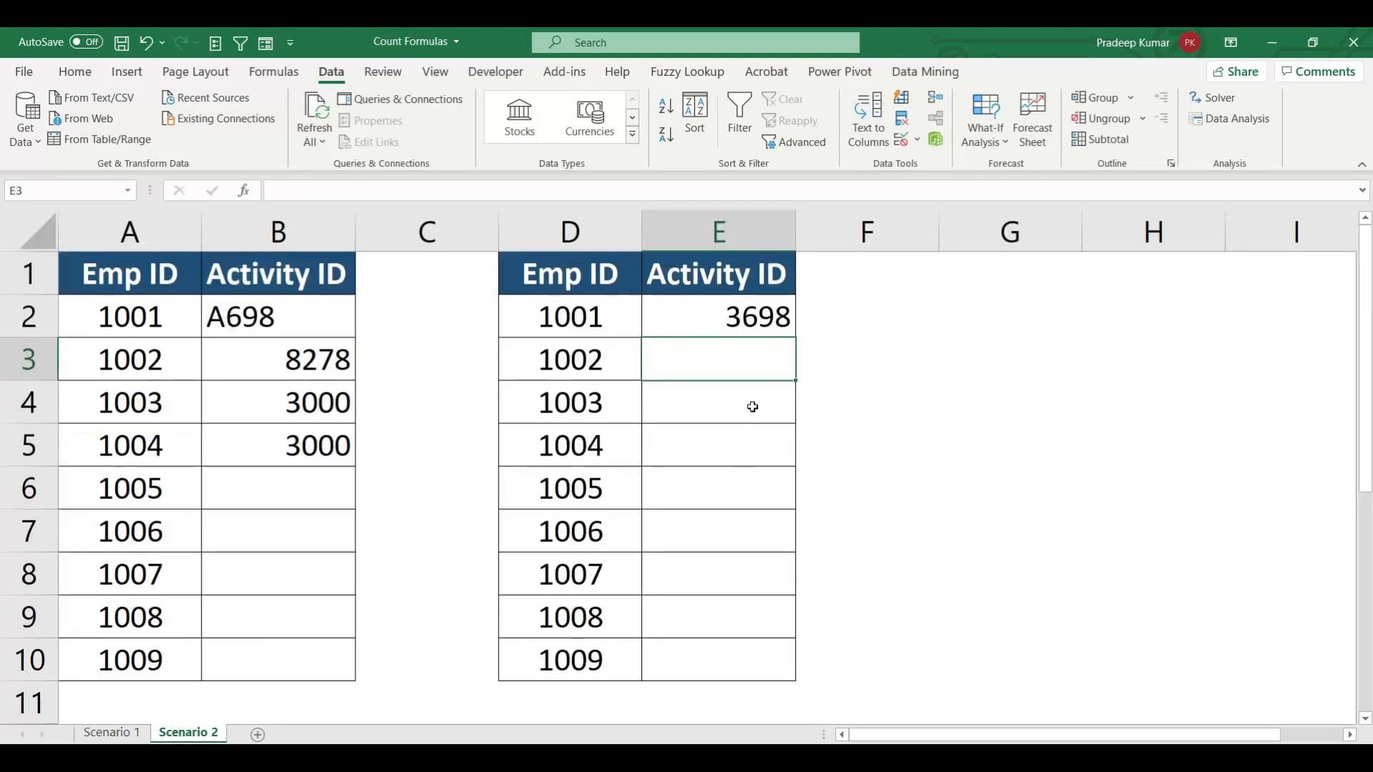
text(A854)
key(Return)
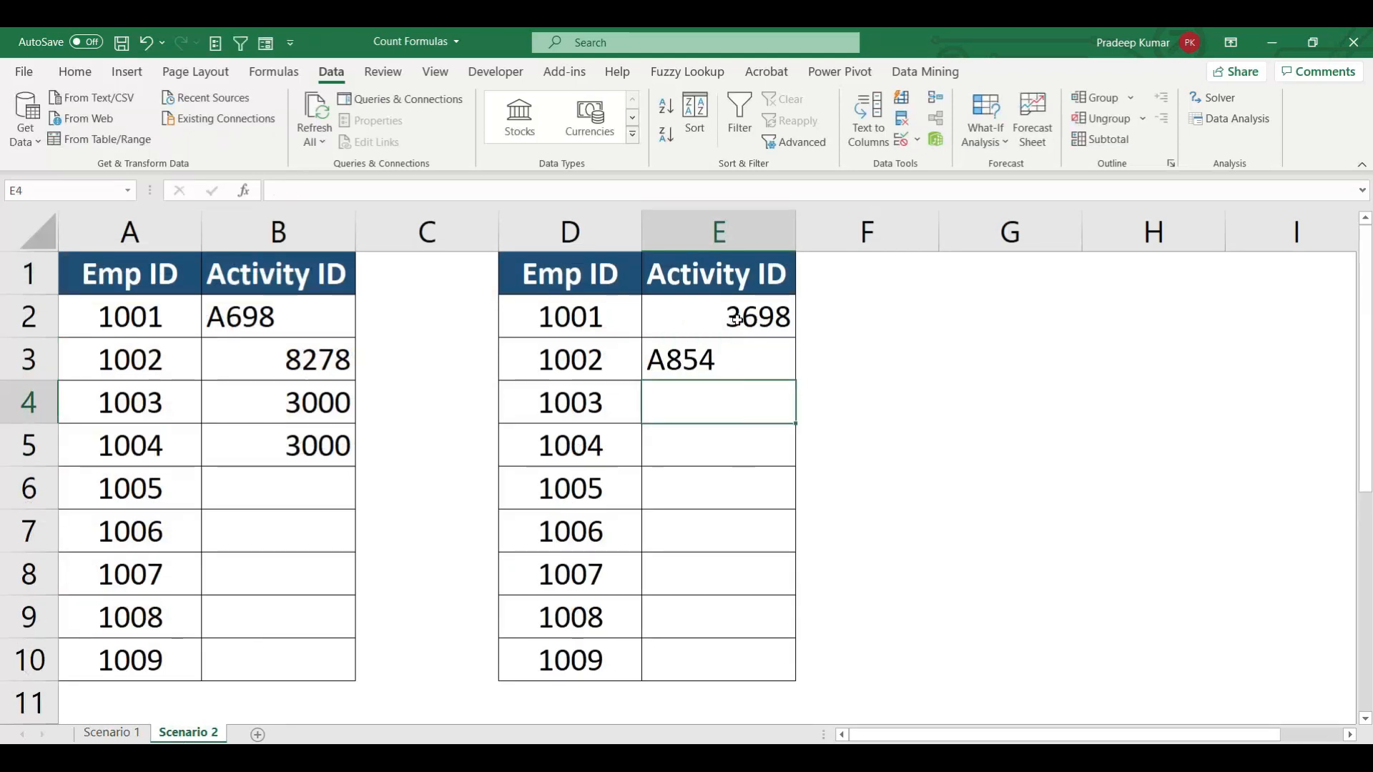
Step: Try to enter the duplicate Activity ID 3698 in cell E4 to test the validation rule
text(3698)
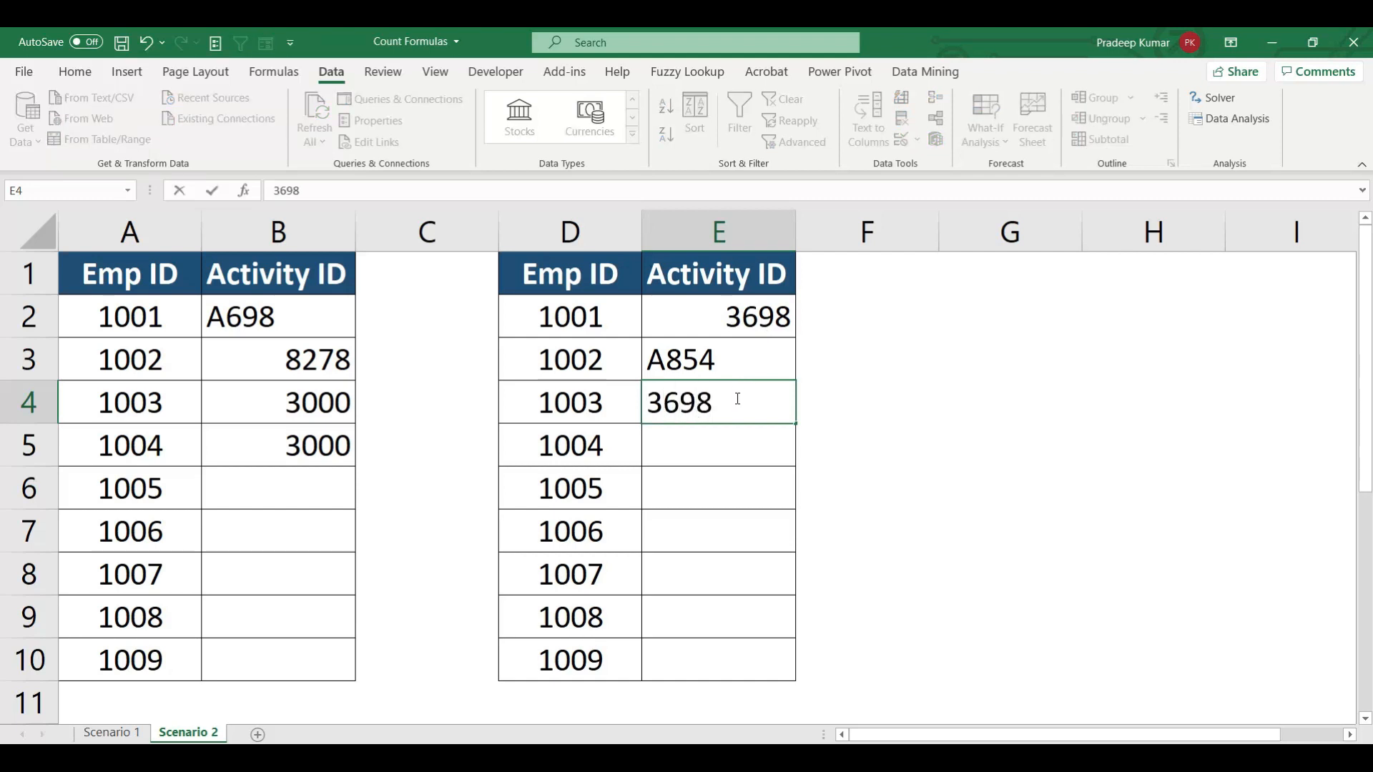
key(Return)
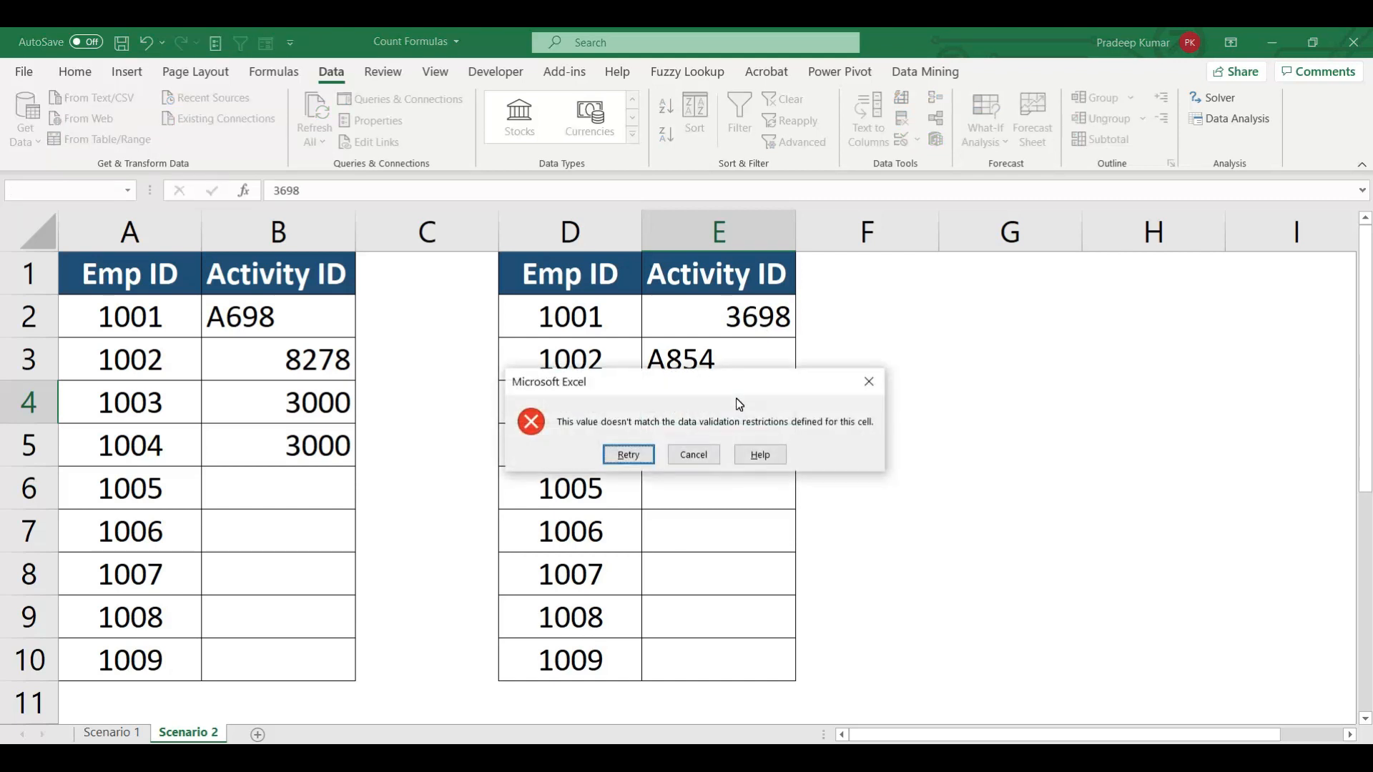
key(Escape)
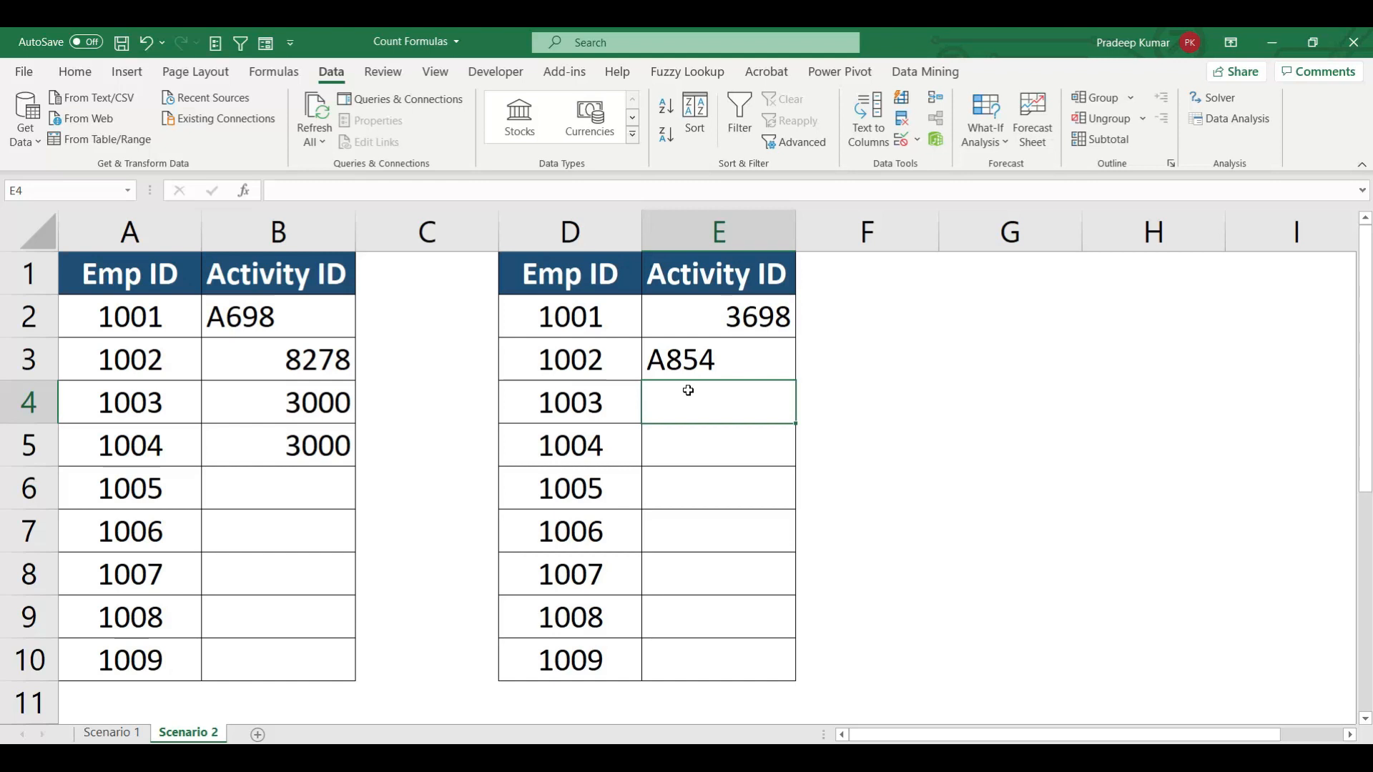
key(ctrl+Page_Up)
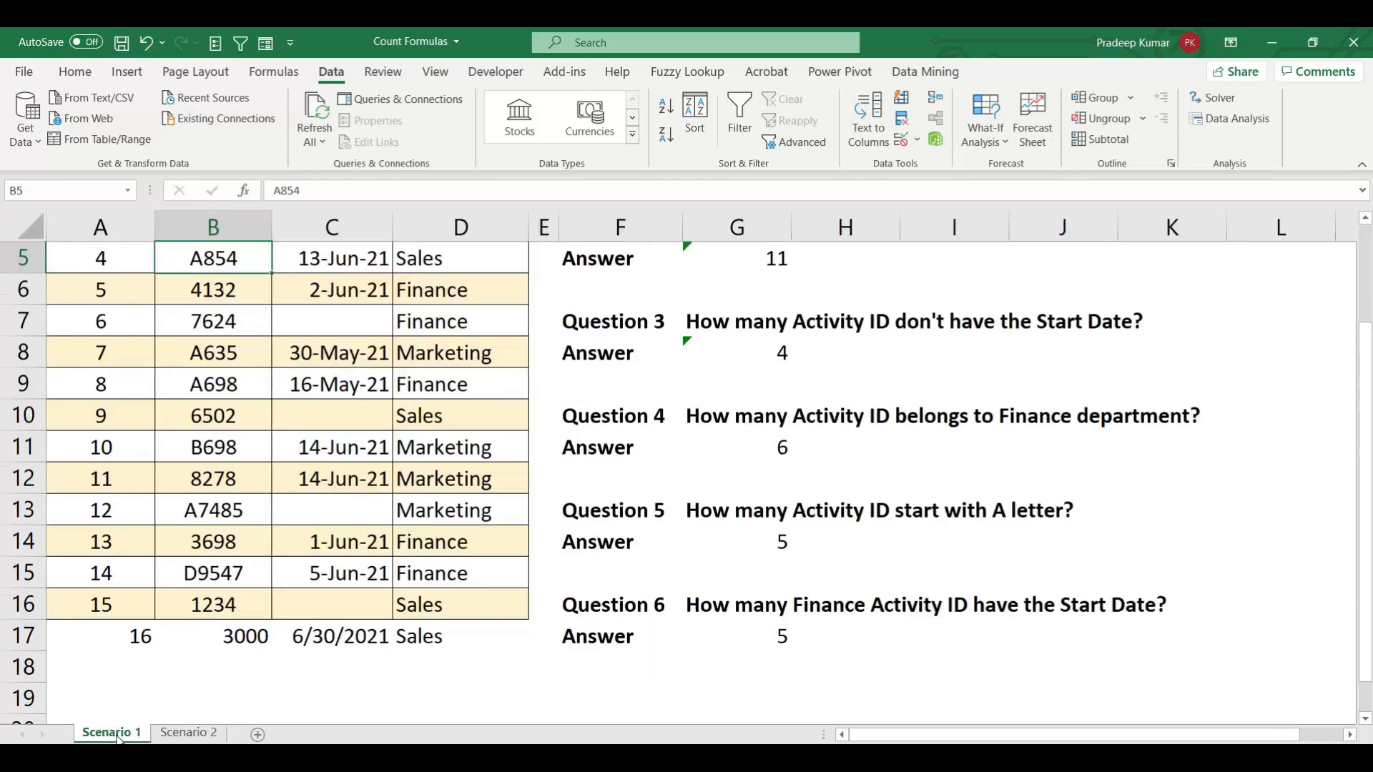
key(ctrl+Home)
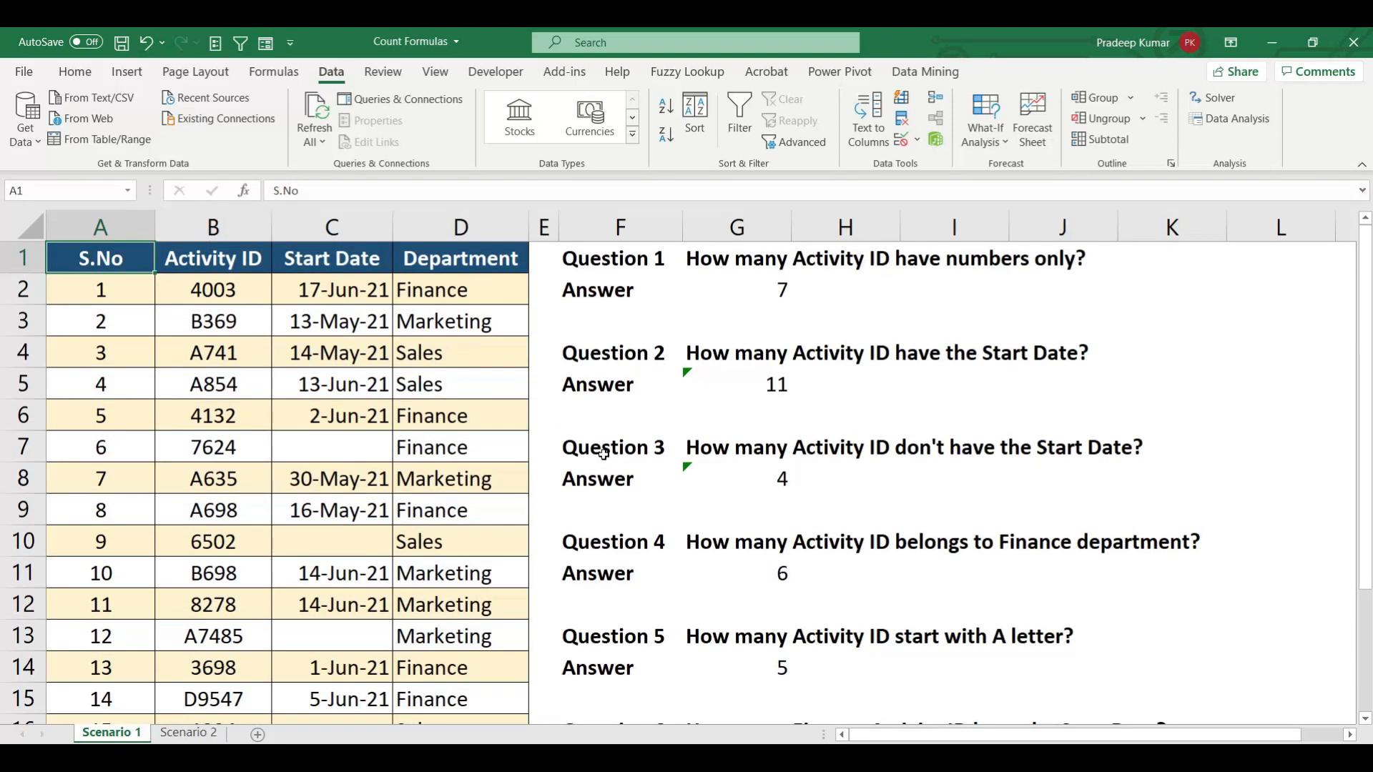
key(ctrl+Page_Down)
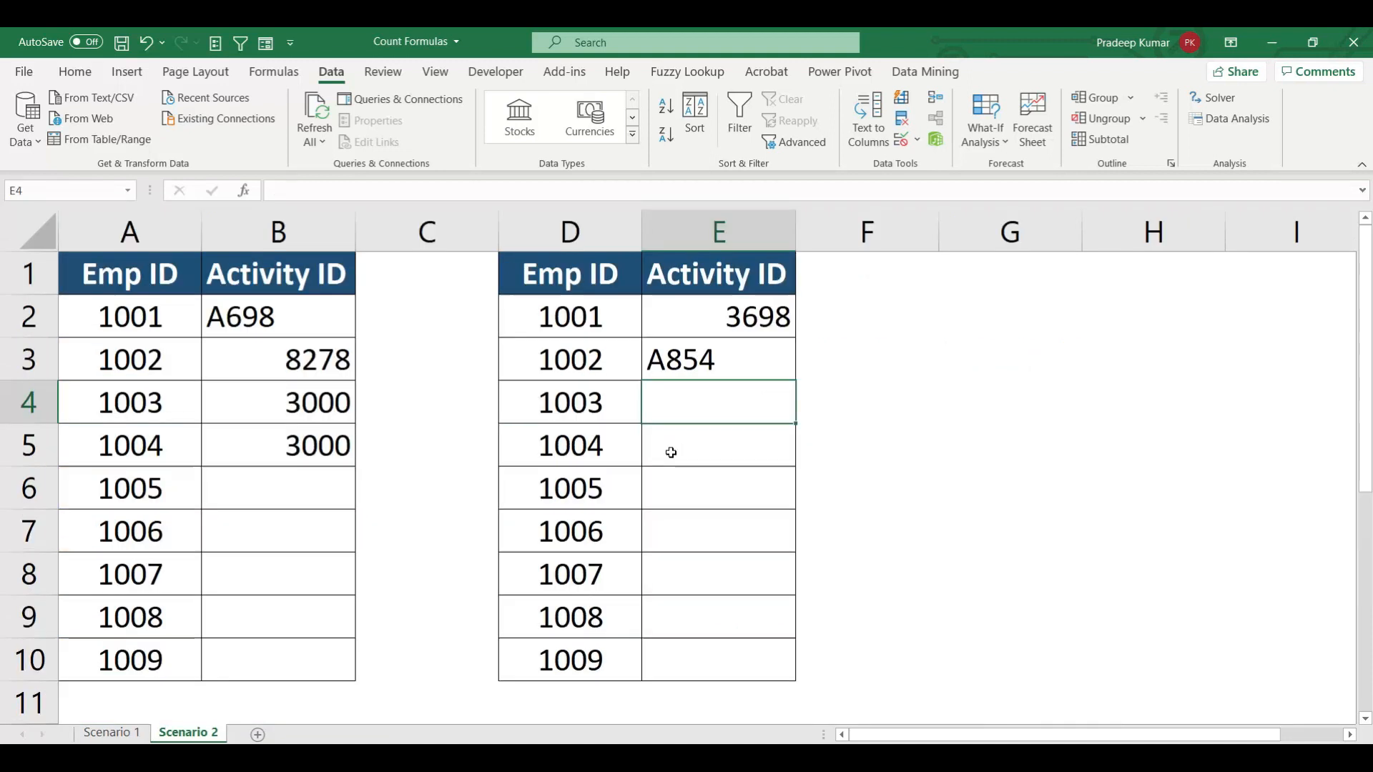